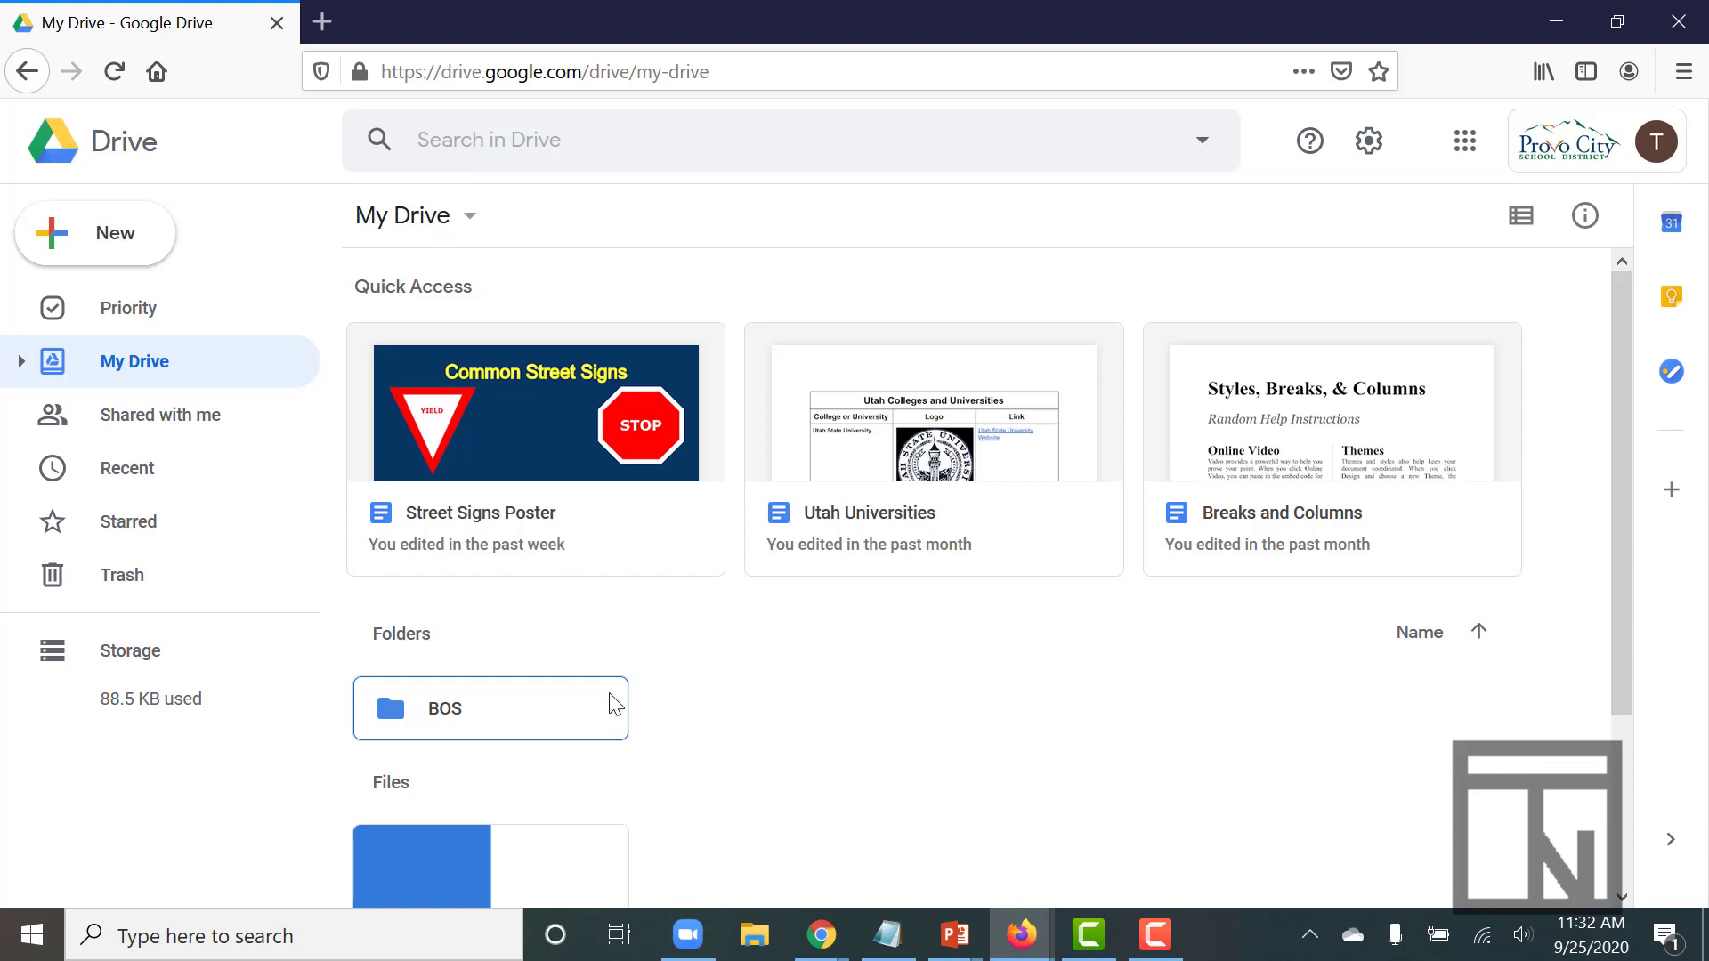
Open the BOS folder in Google Drive
click(555, 713)
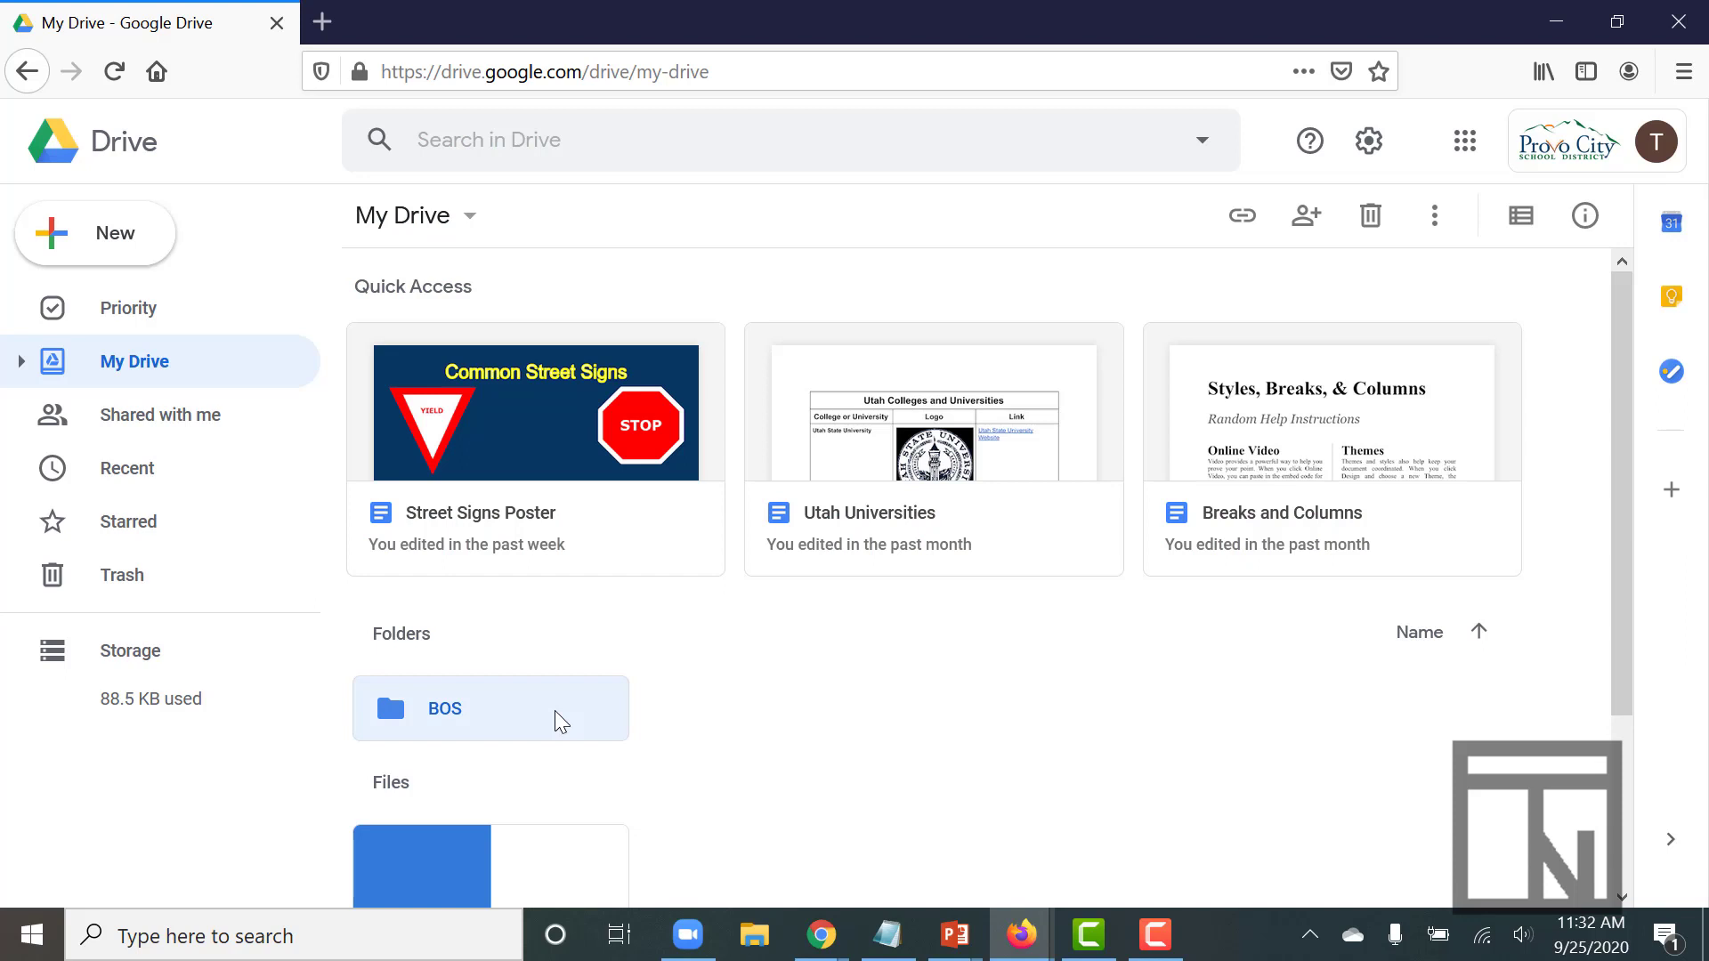
double_click(554, 710)
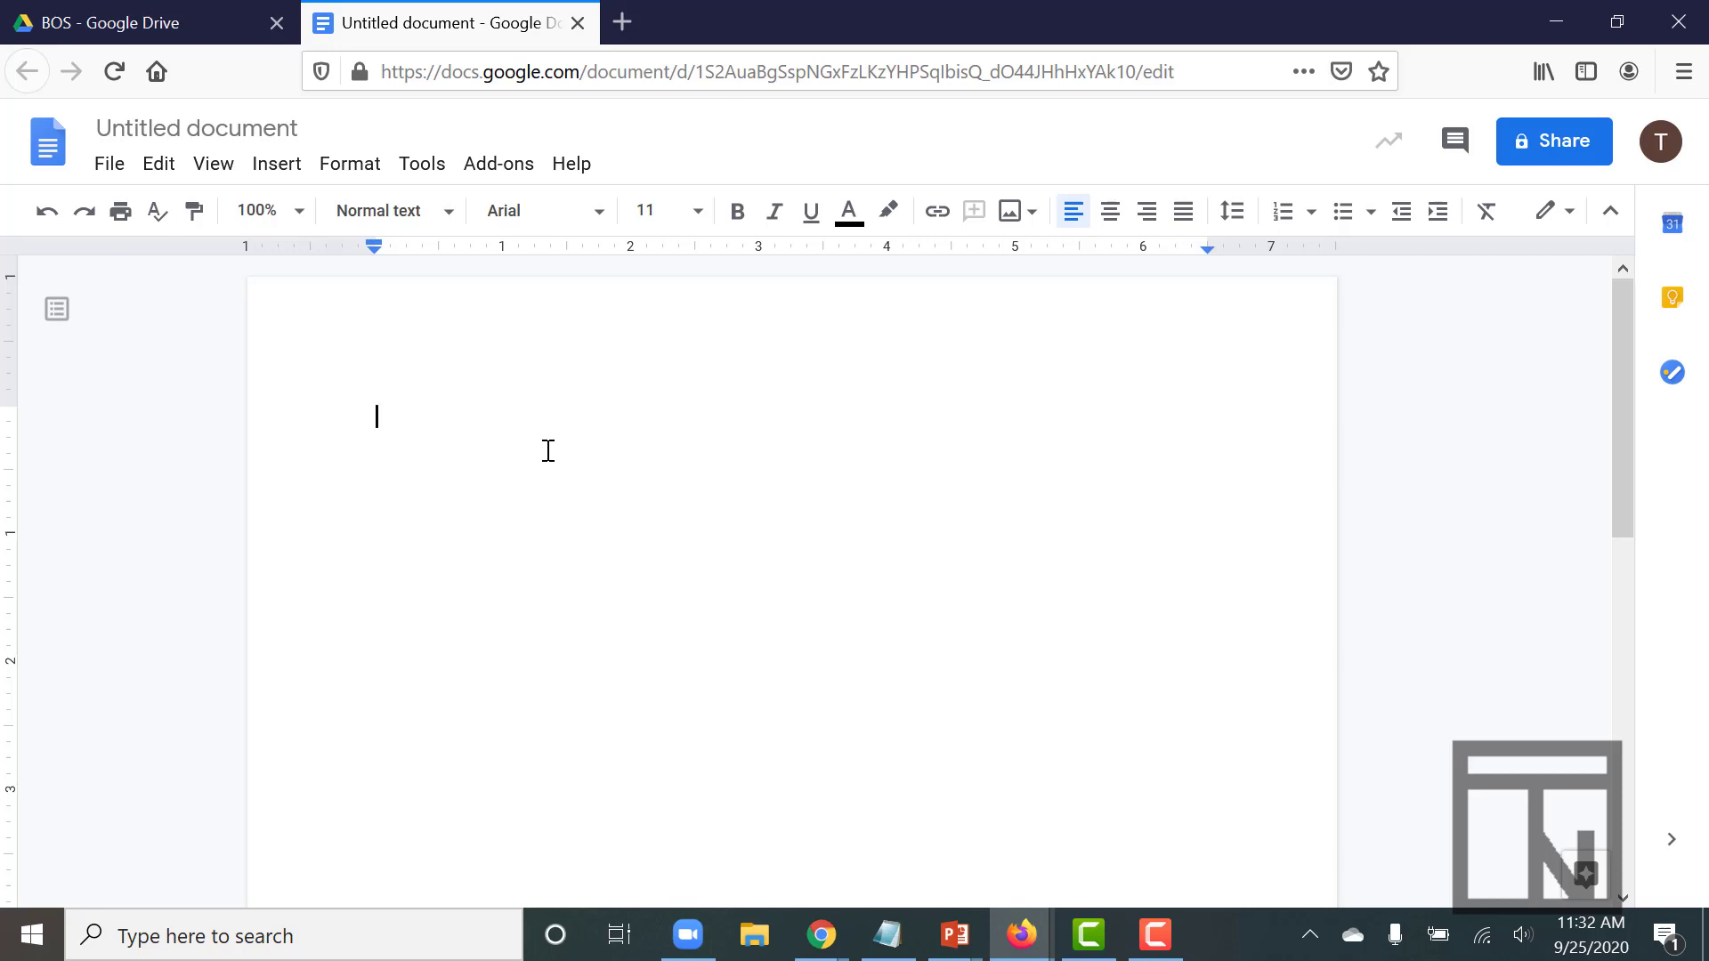
Change the top margin to 2 inches in Page setup and apply it
click(109, 166)
scroll(177, 636, down, 2)
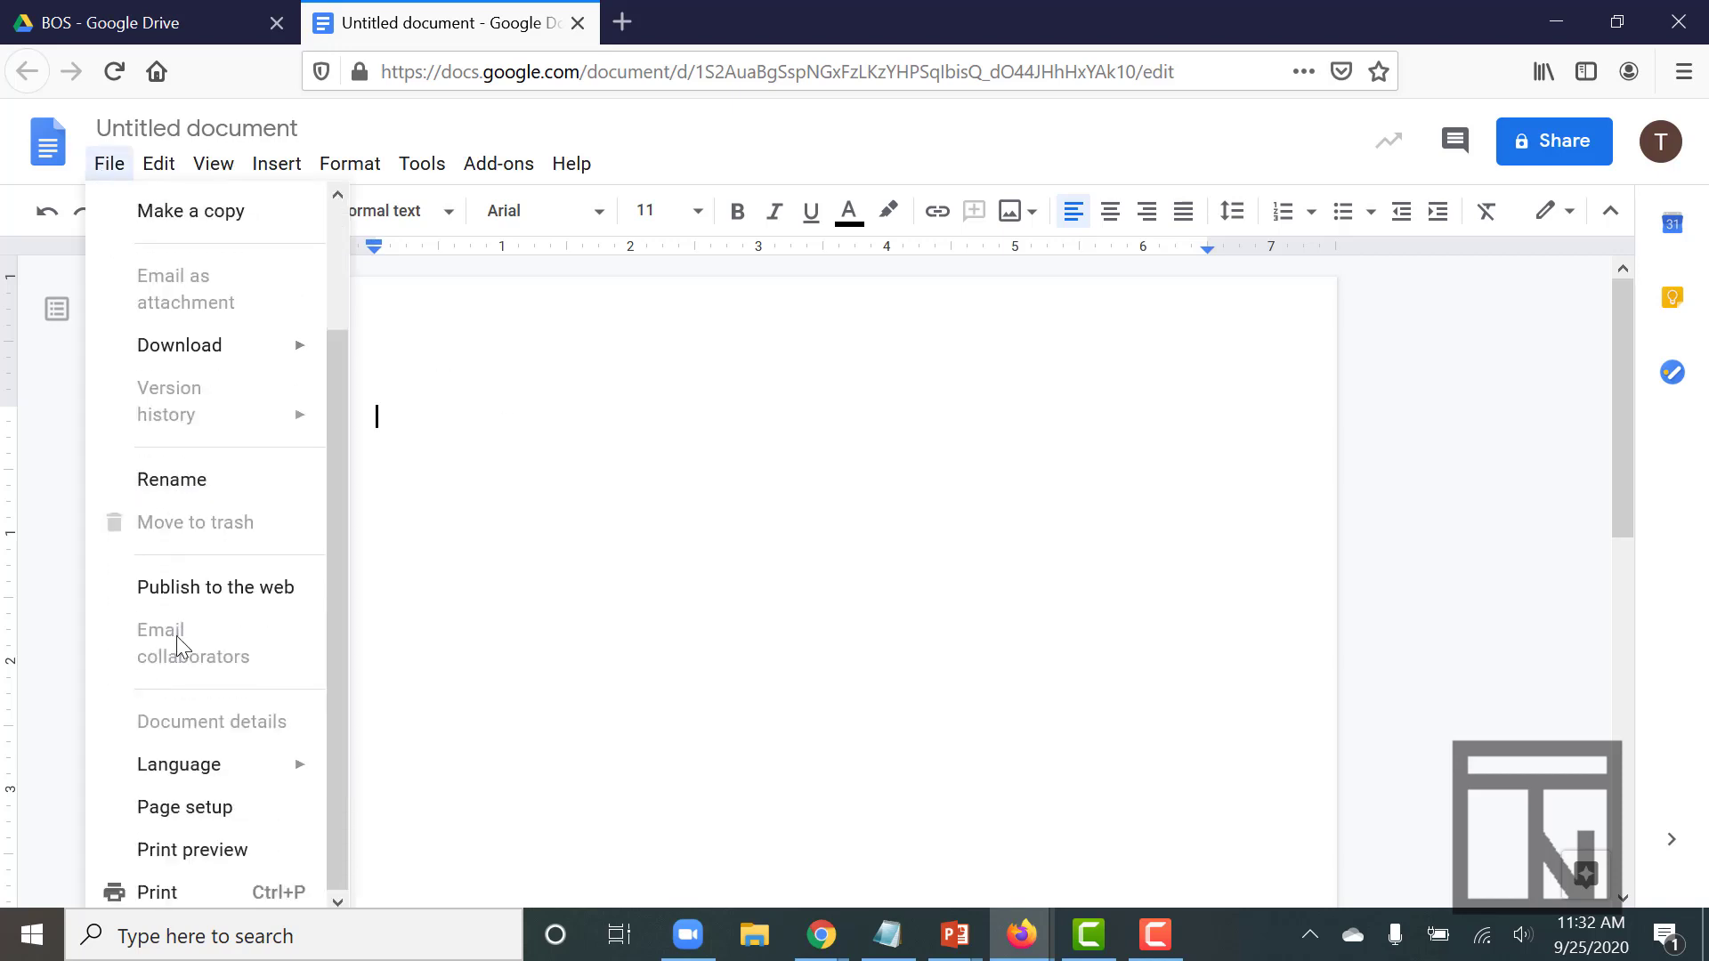
click(169, 809)
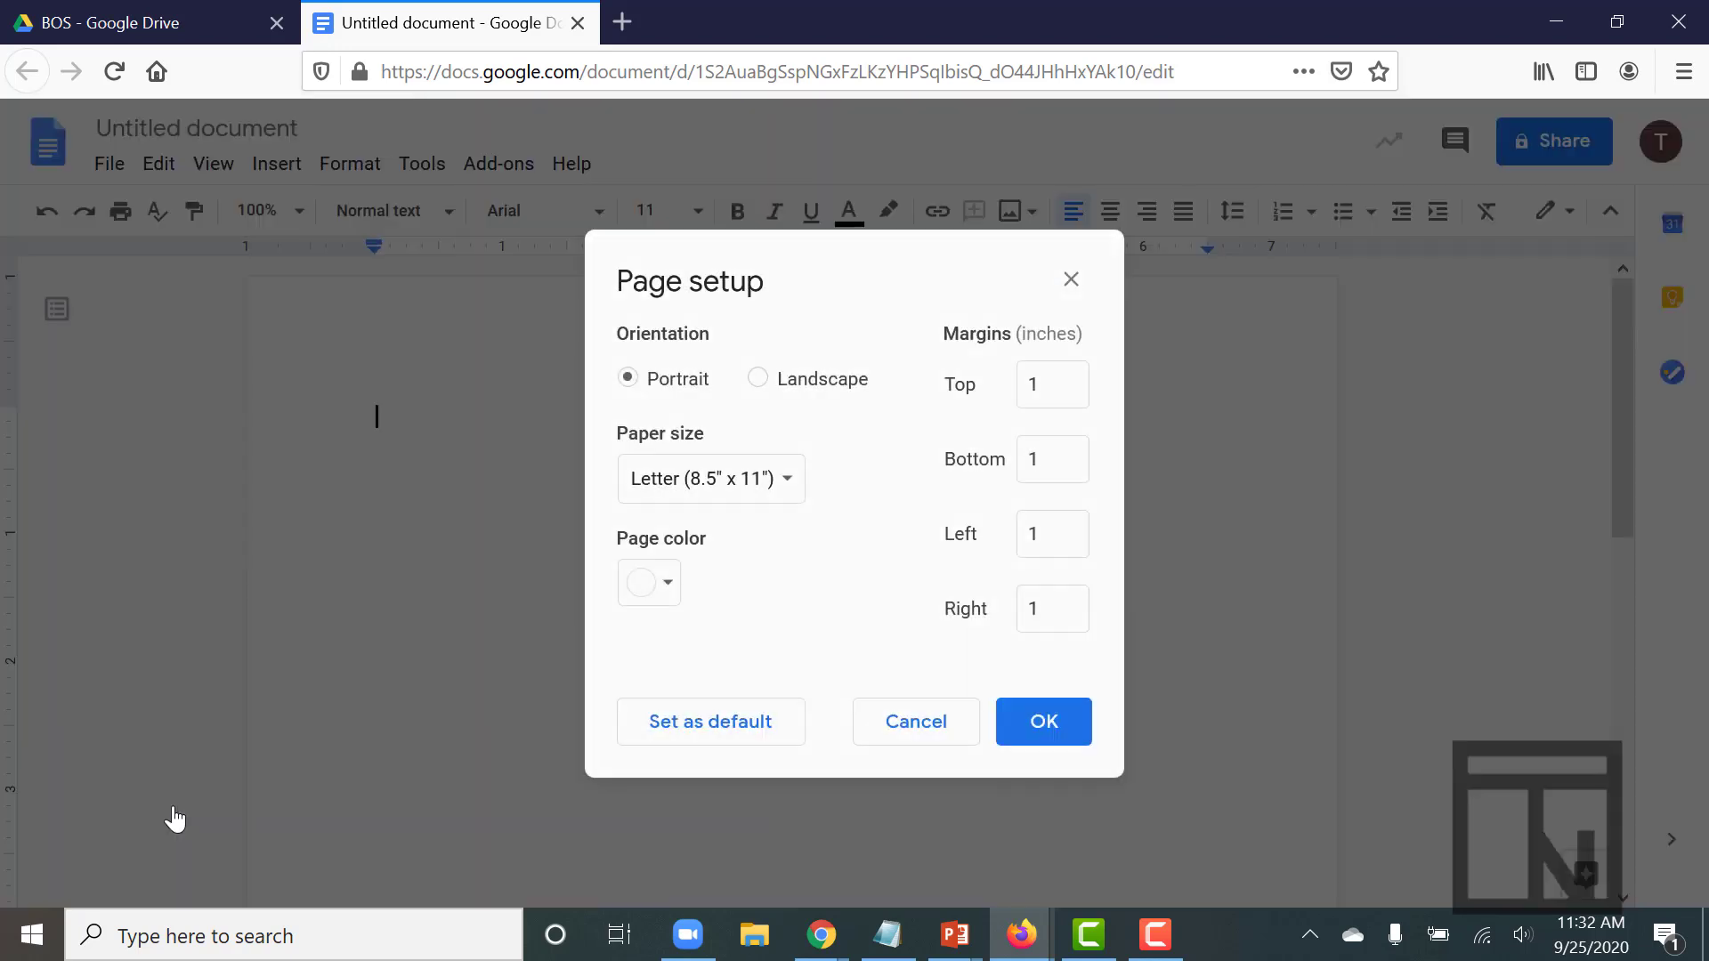
click(1049, 388)
key(BackSpace)
text(2)
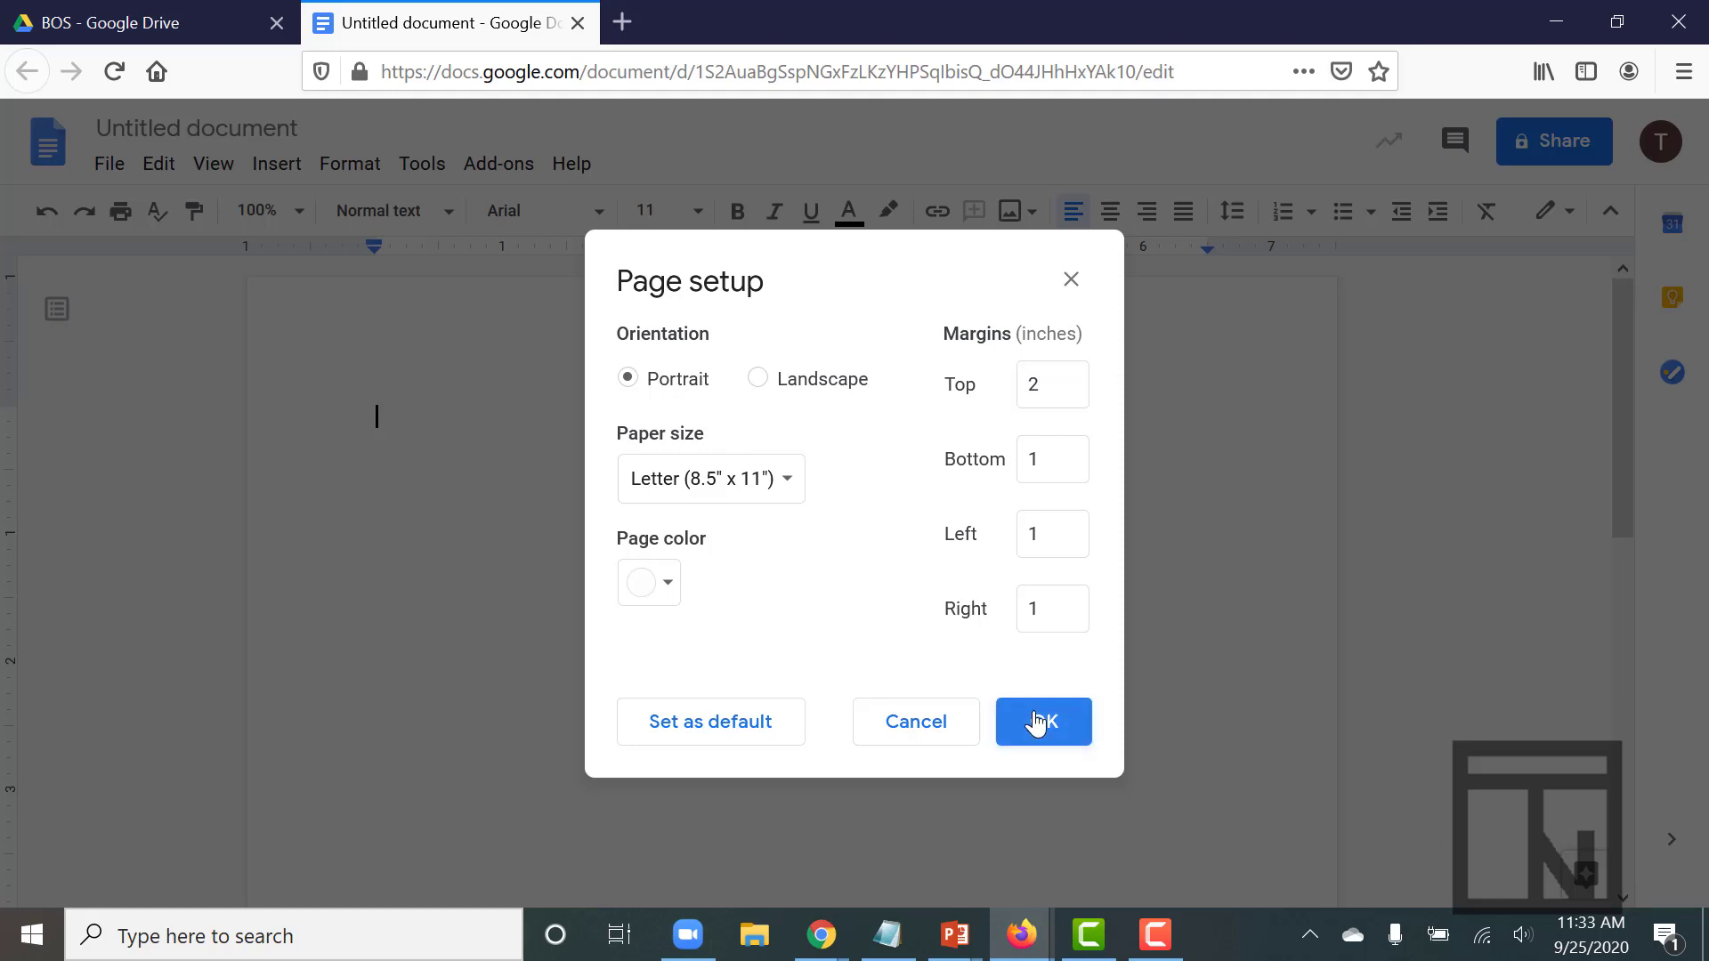
click(1037, 723)
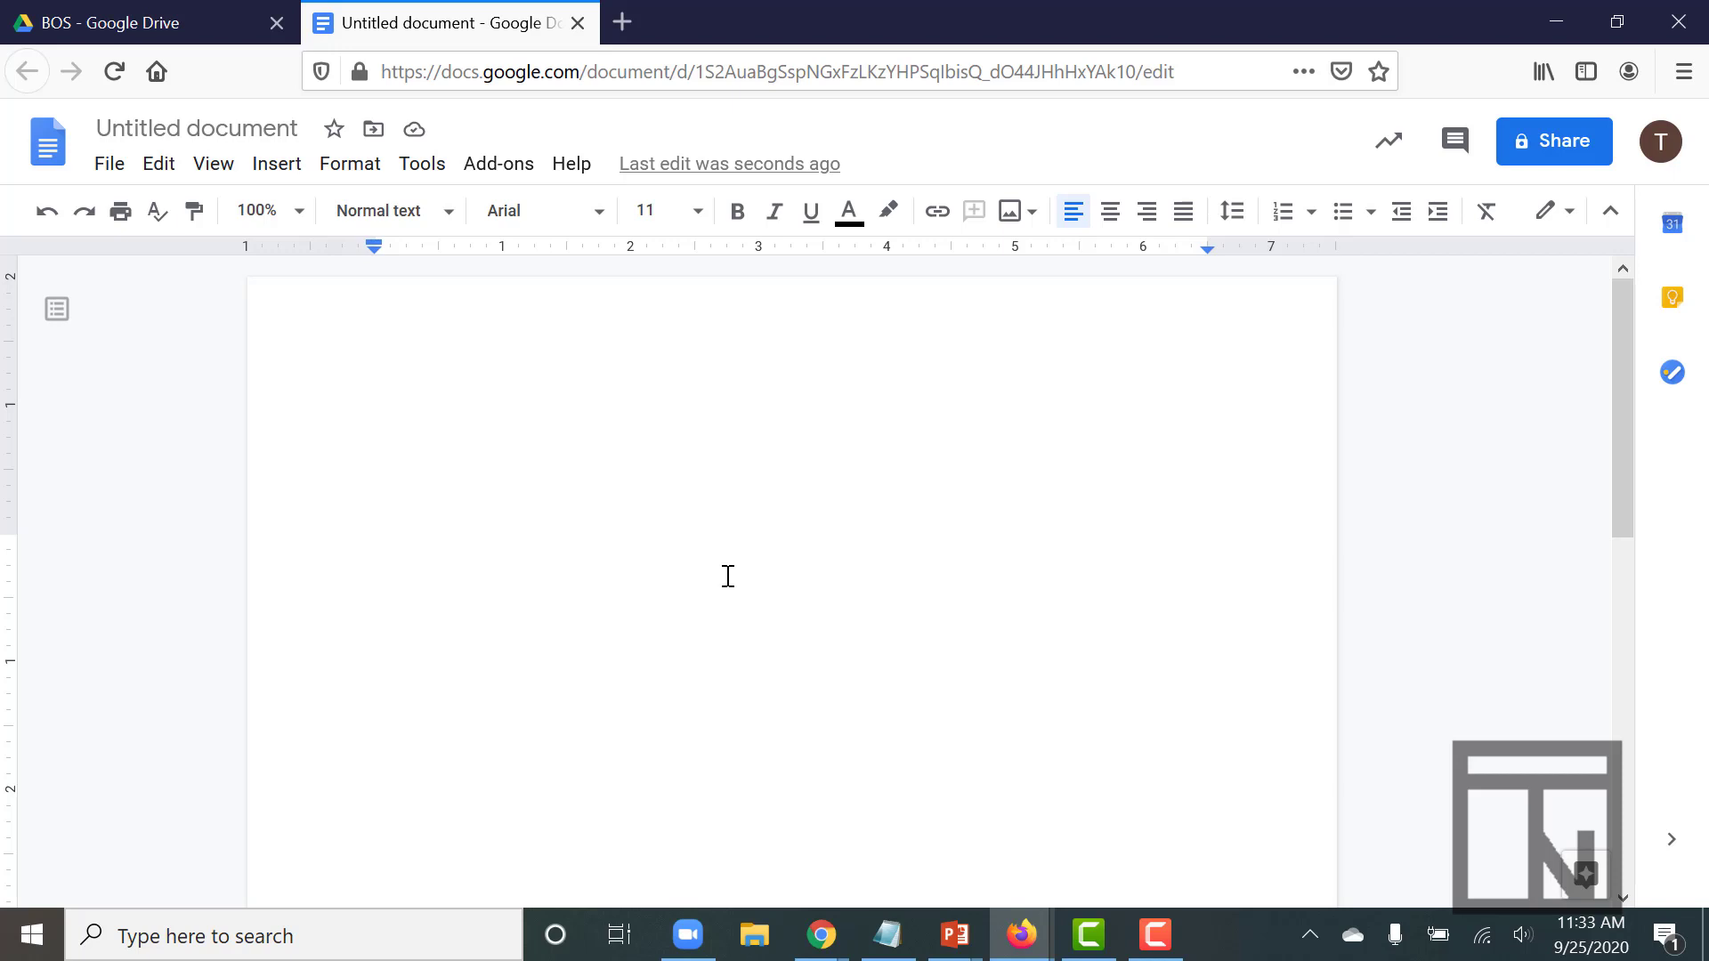
Choose Times New Roman as the font and 12 as the font size
click(598, 220)
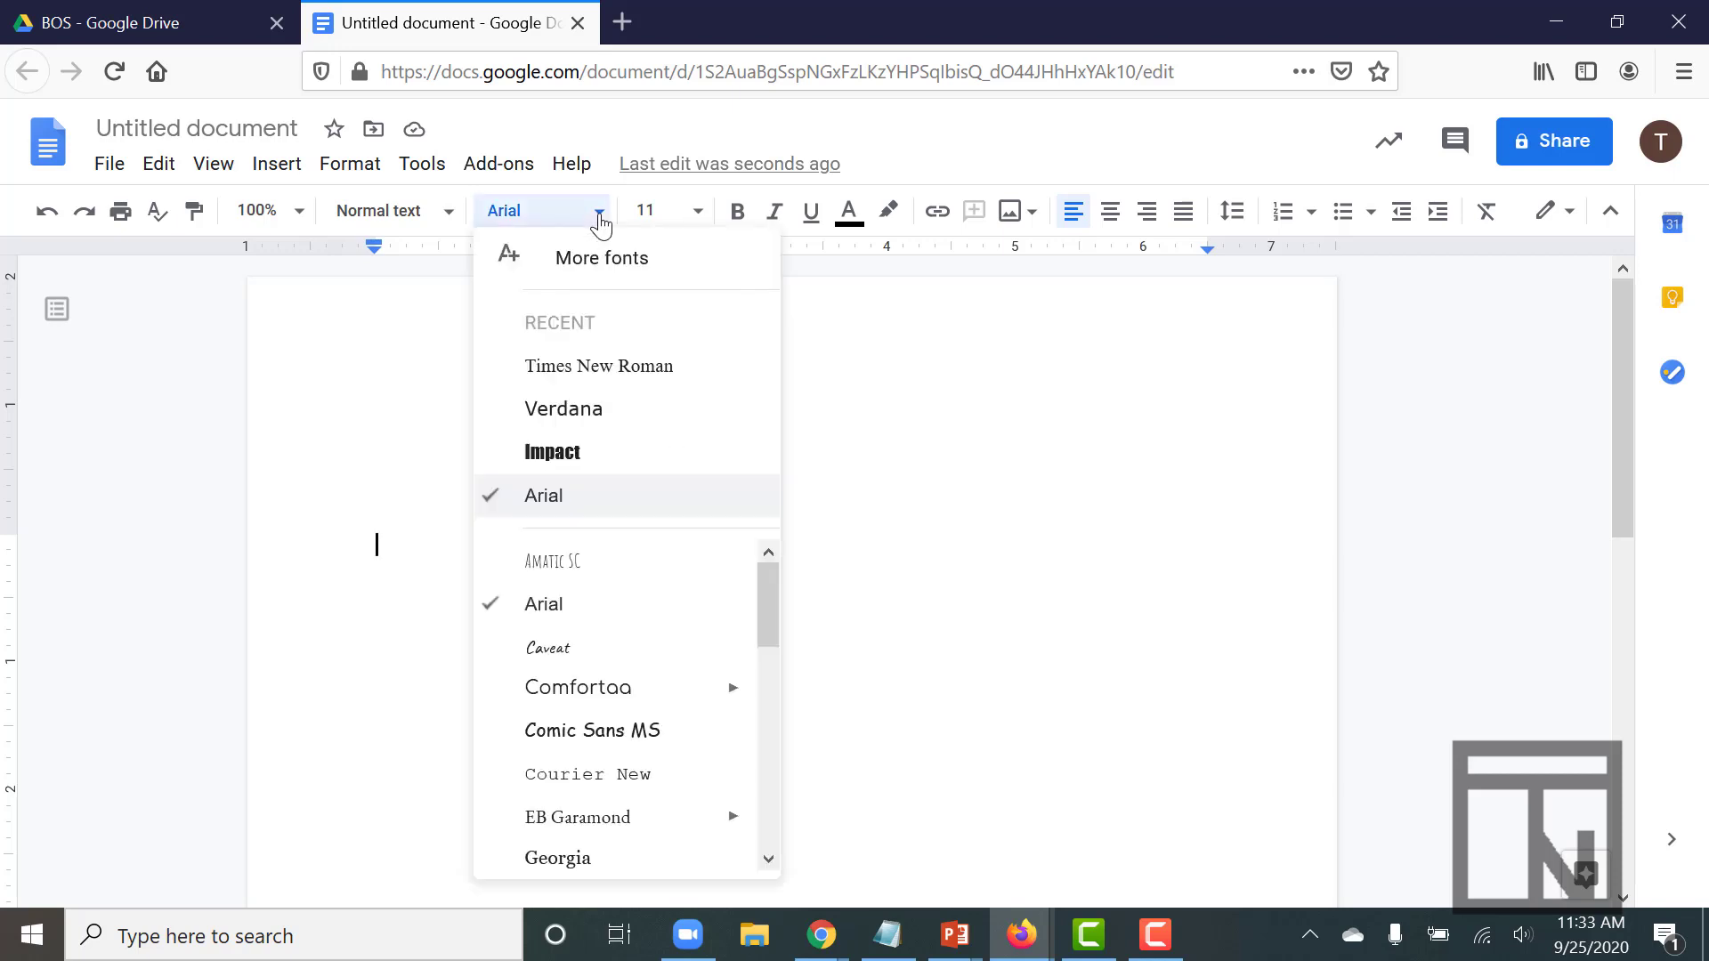
click(616, 378)
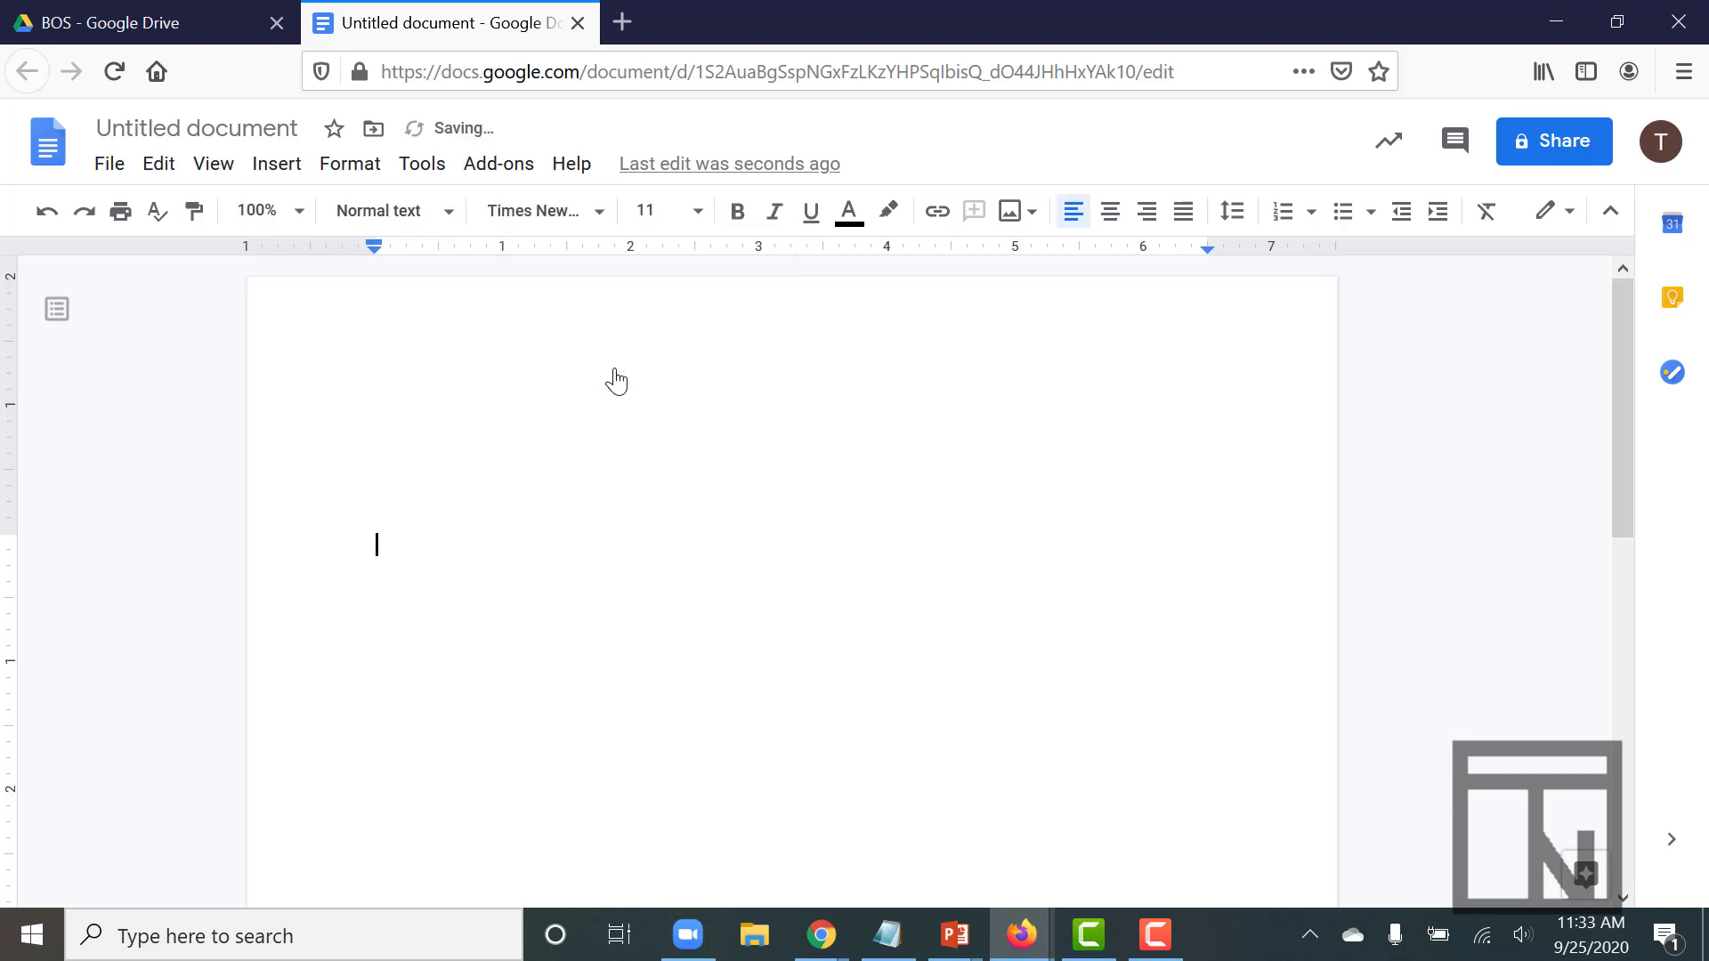
click(698, 218)
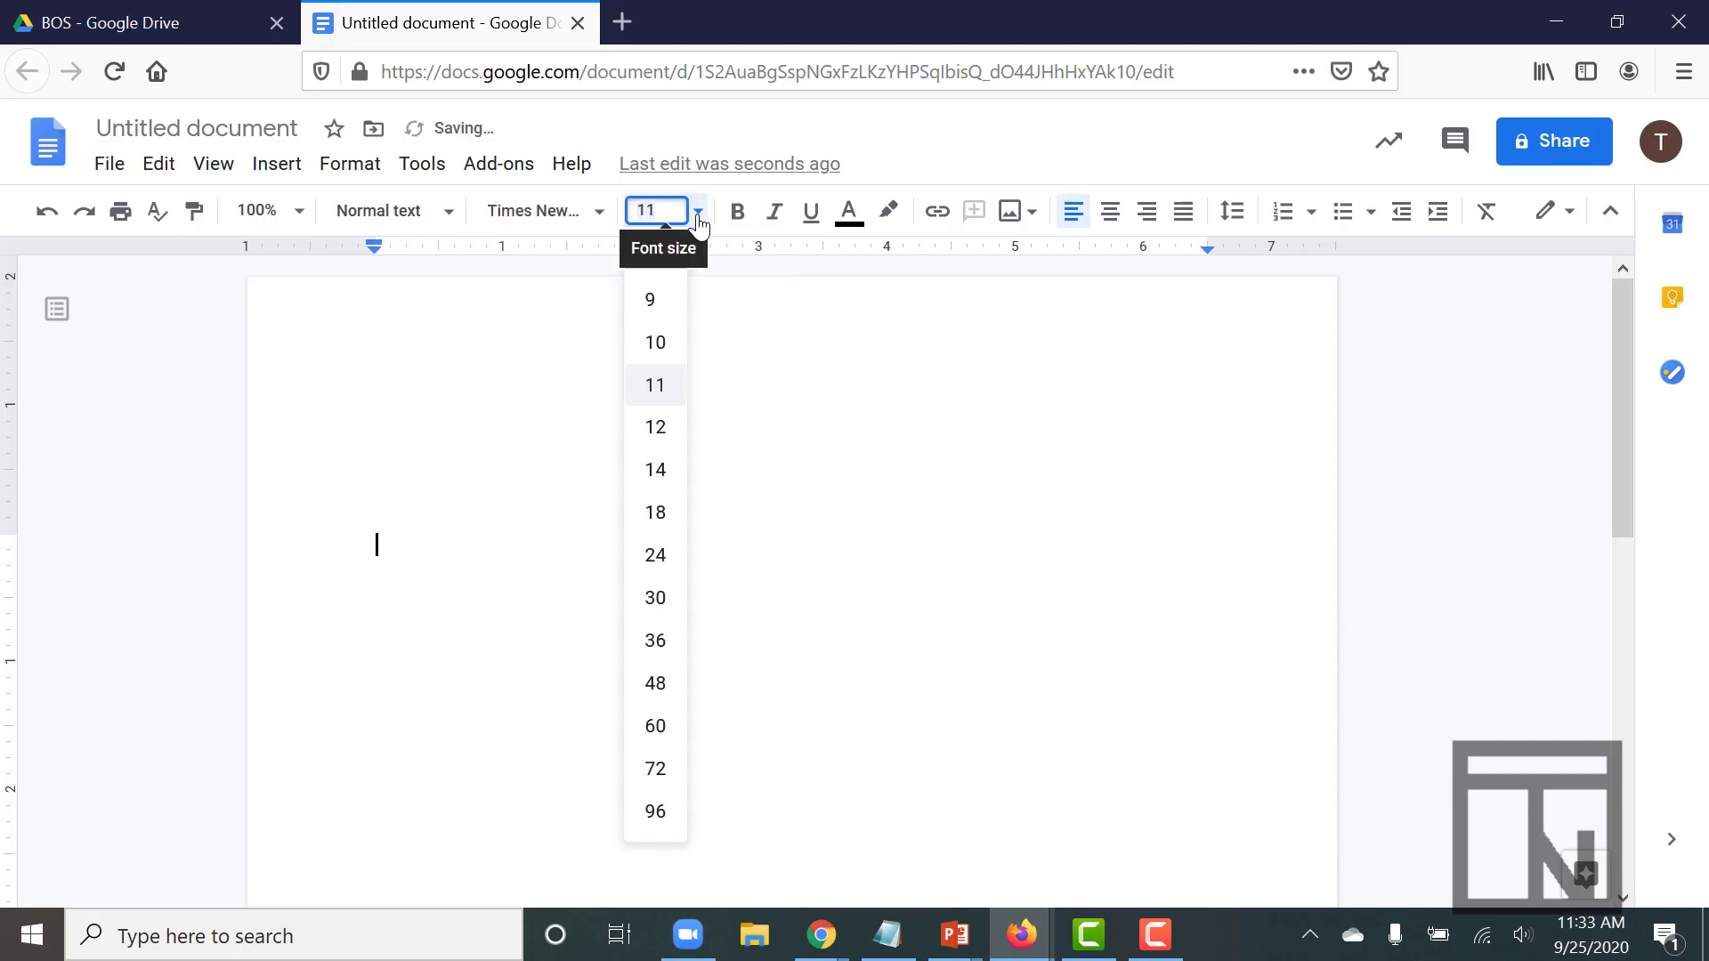
click(643, 436)
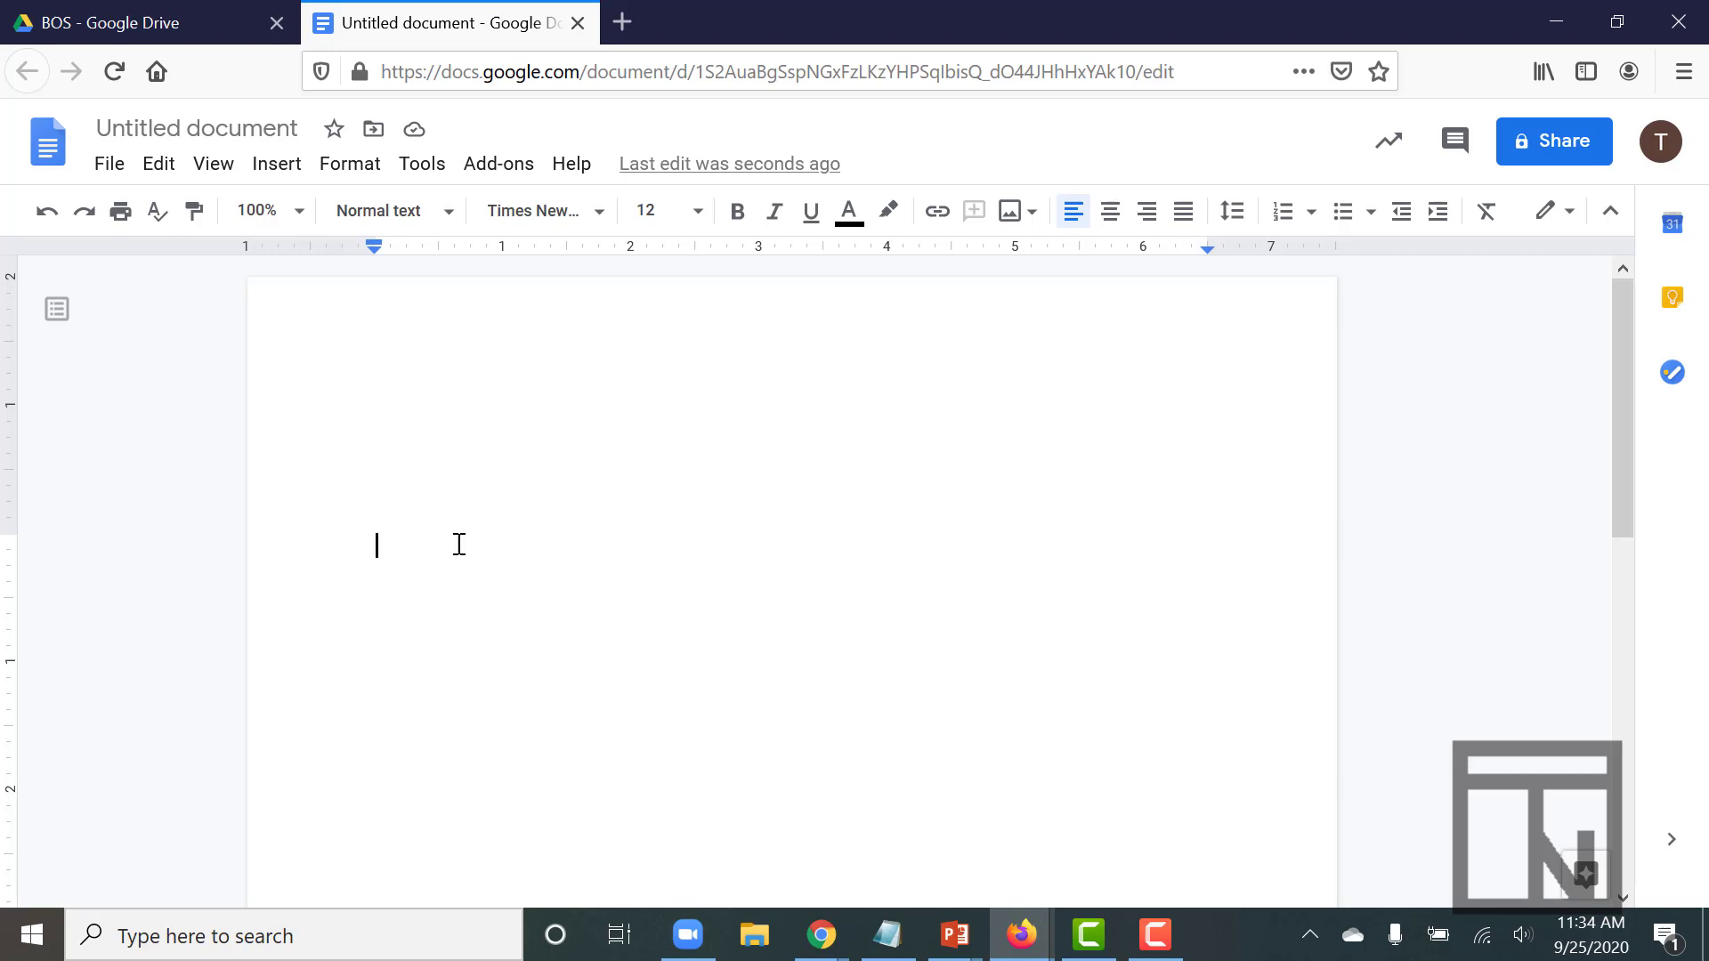
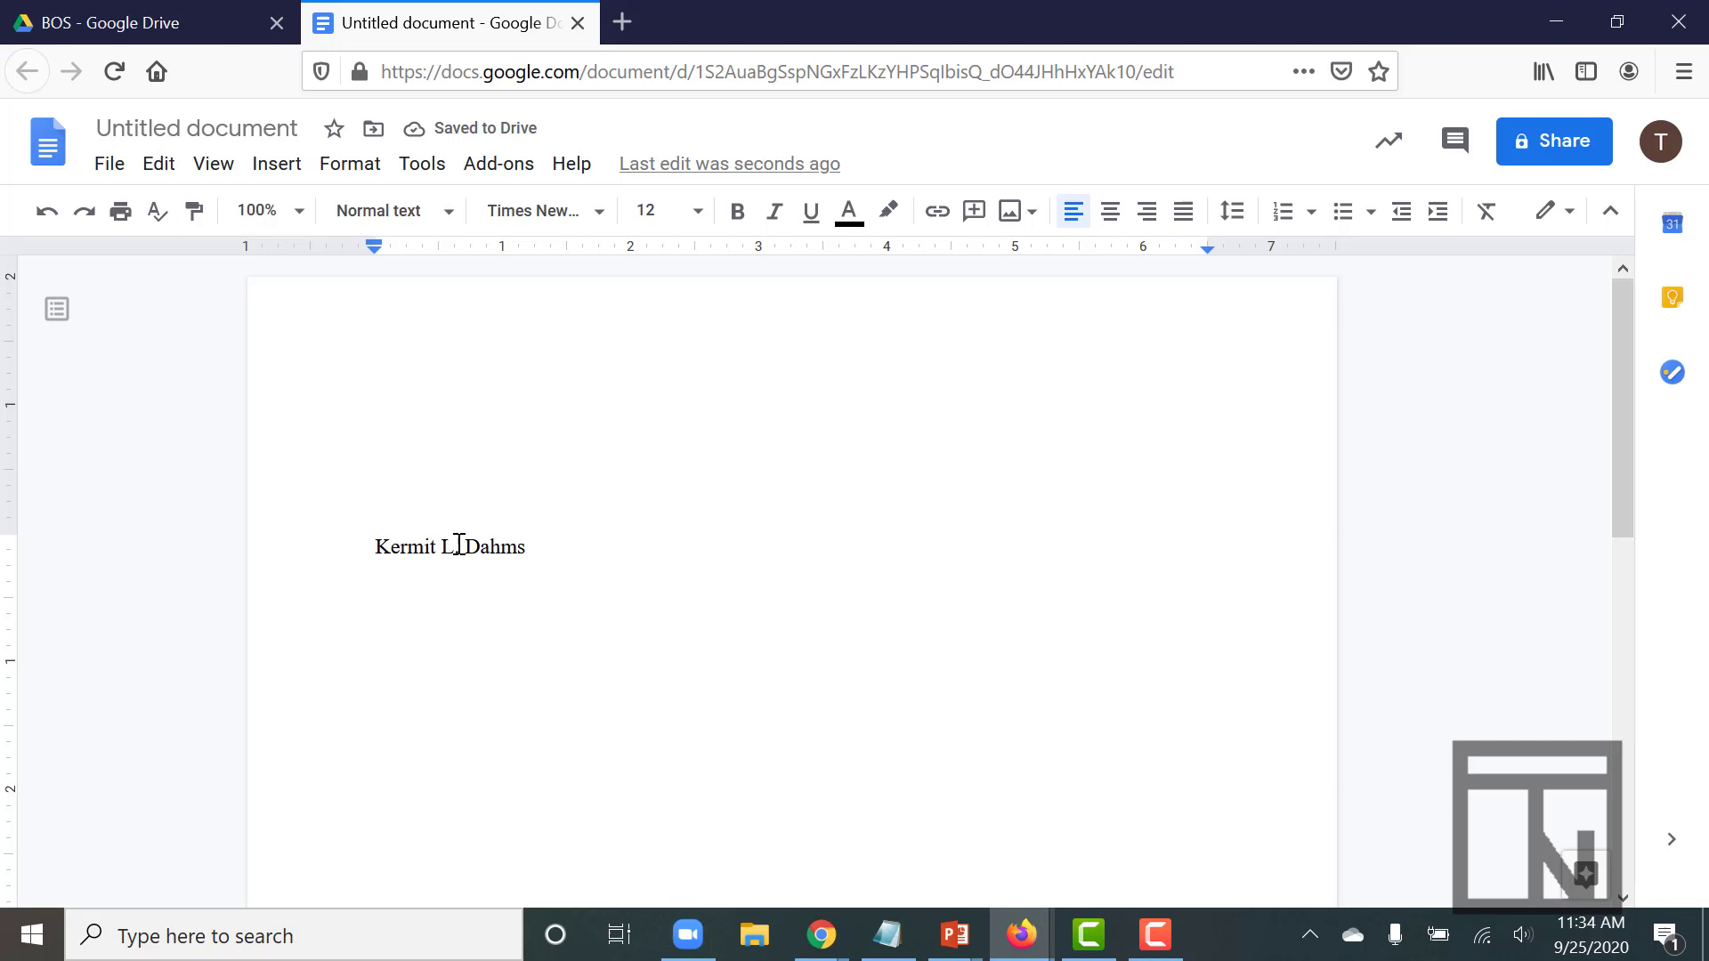
Type the sender's name, Genesis Computer Company, street line and city line on separate lines
key(Return)
text(Genesis Computer Company)
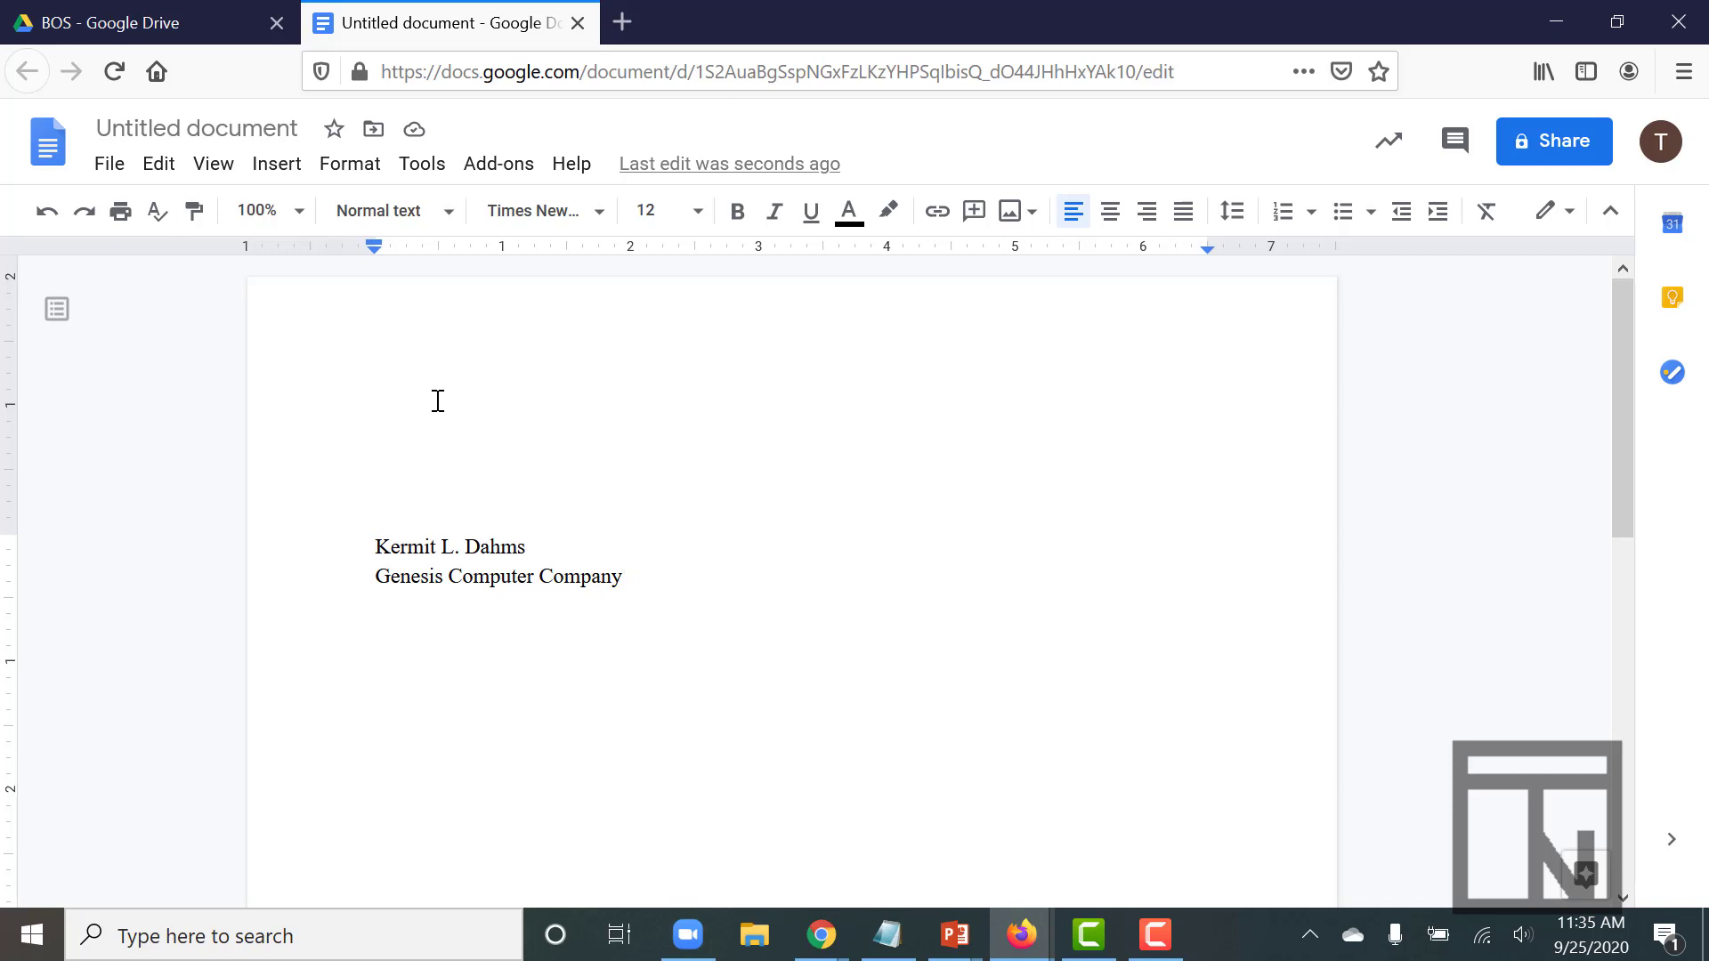
key(Return)
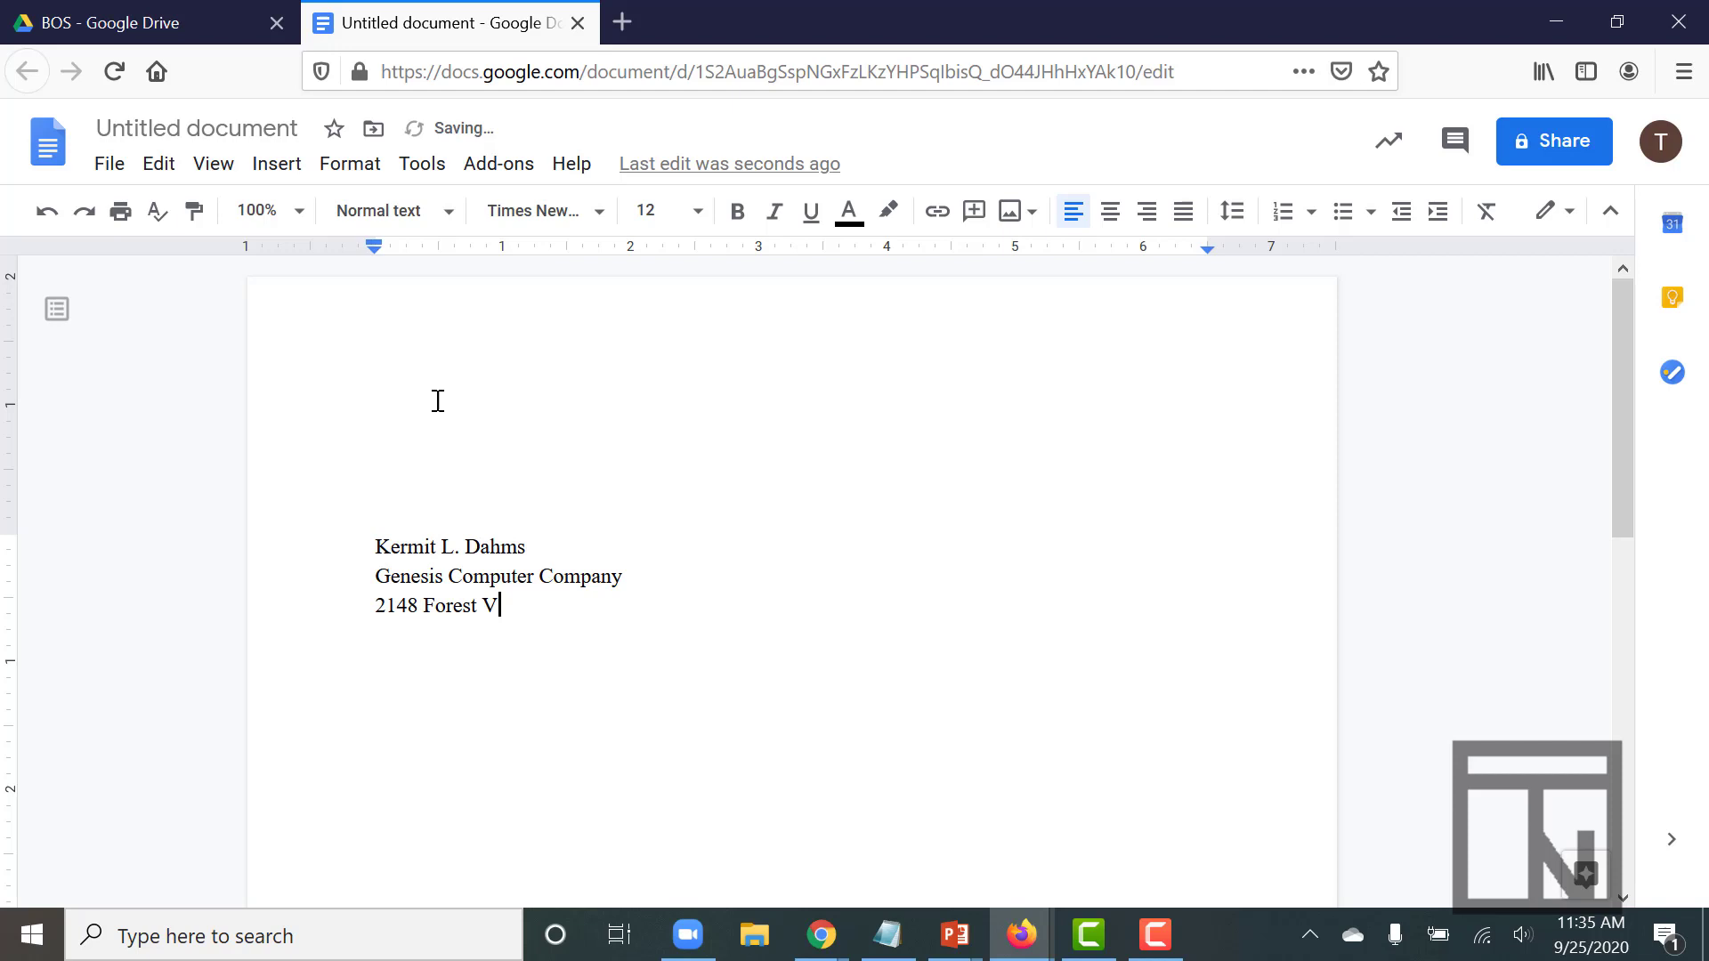
key(Return)
text(Rockford, )
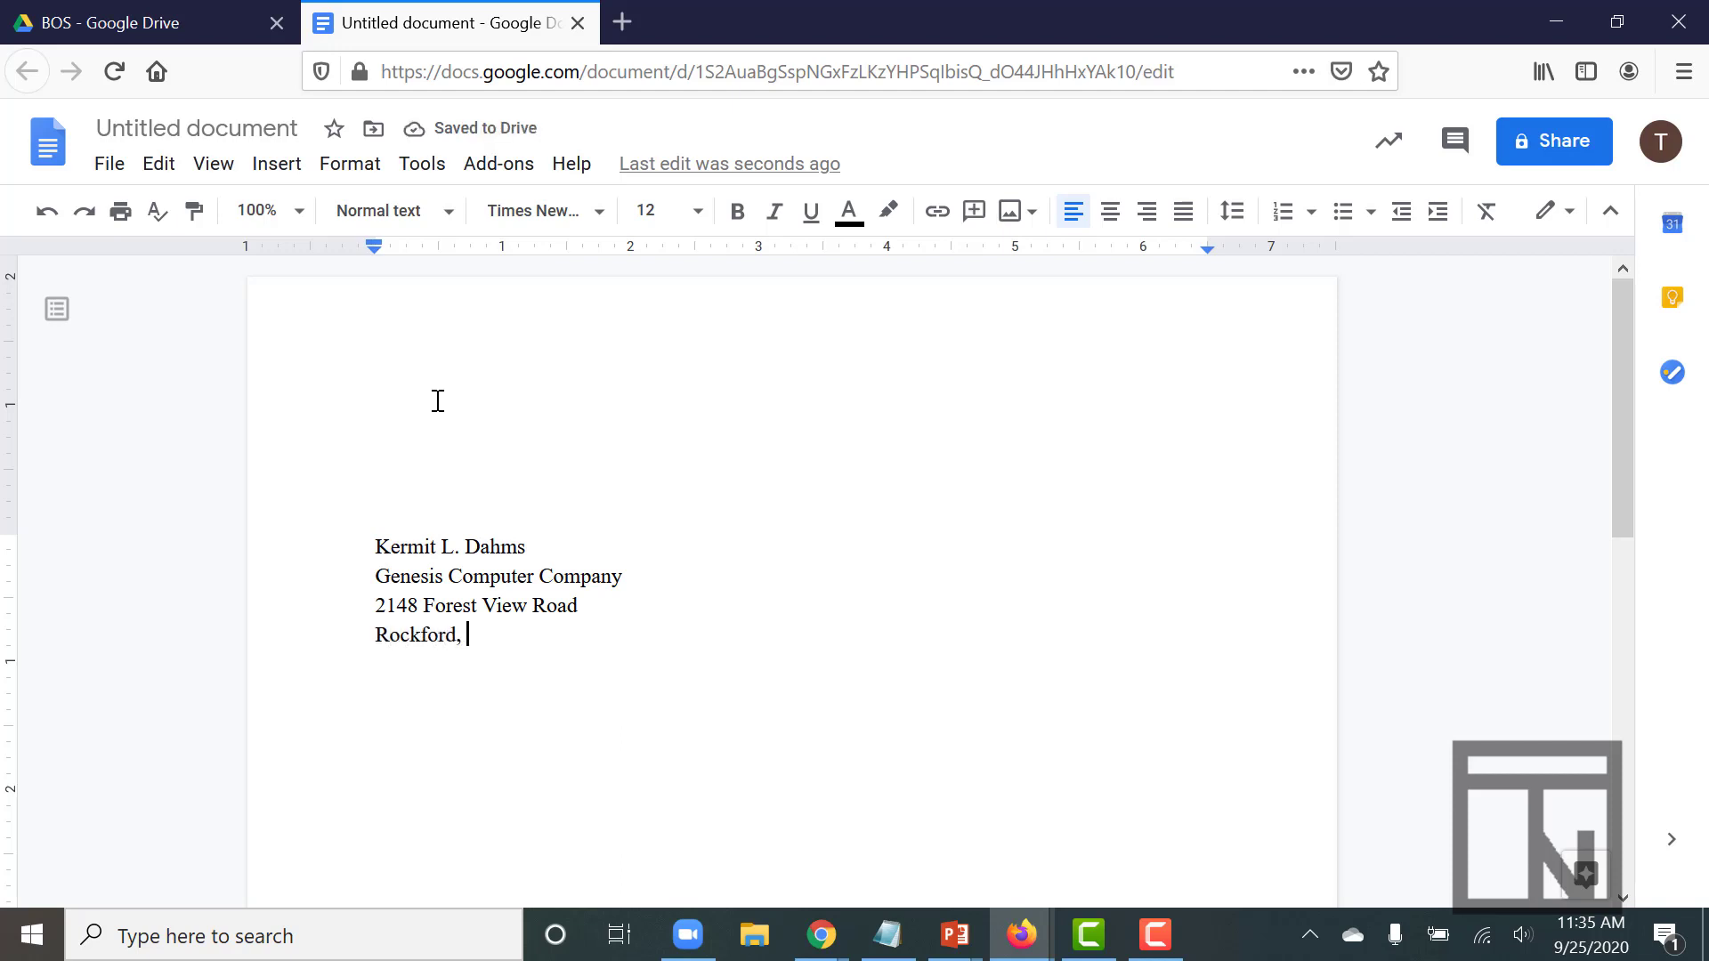
text(IL 6)
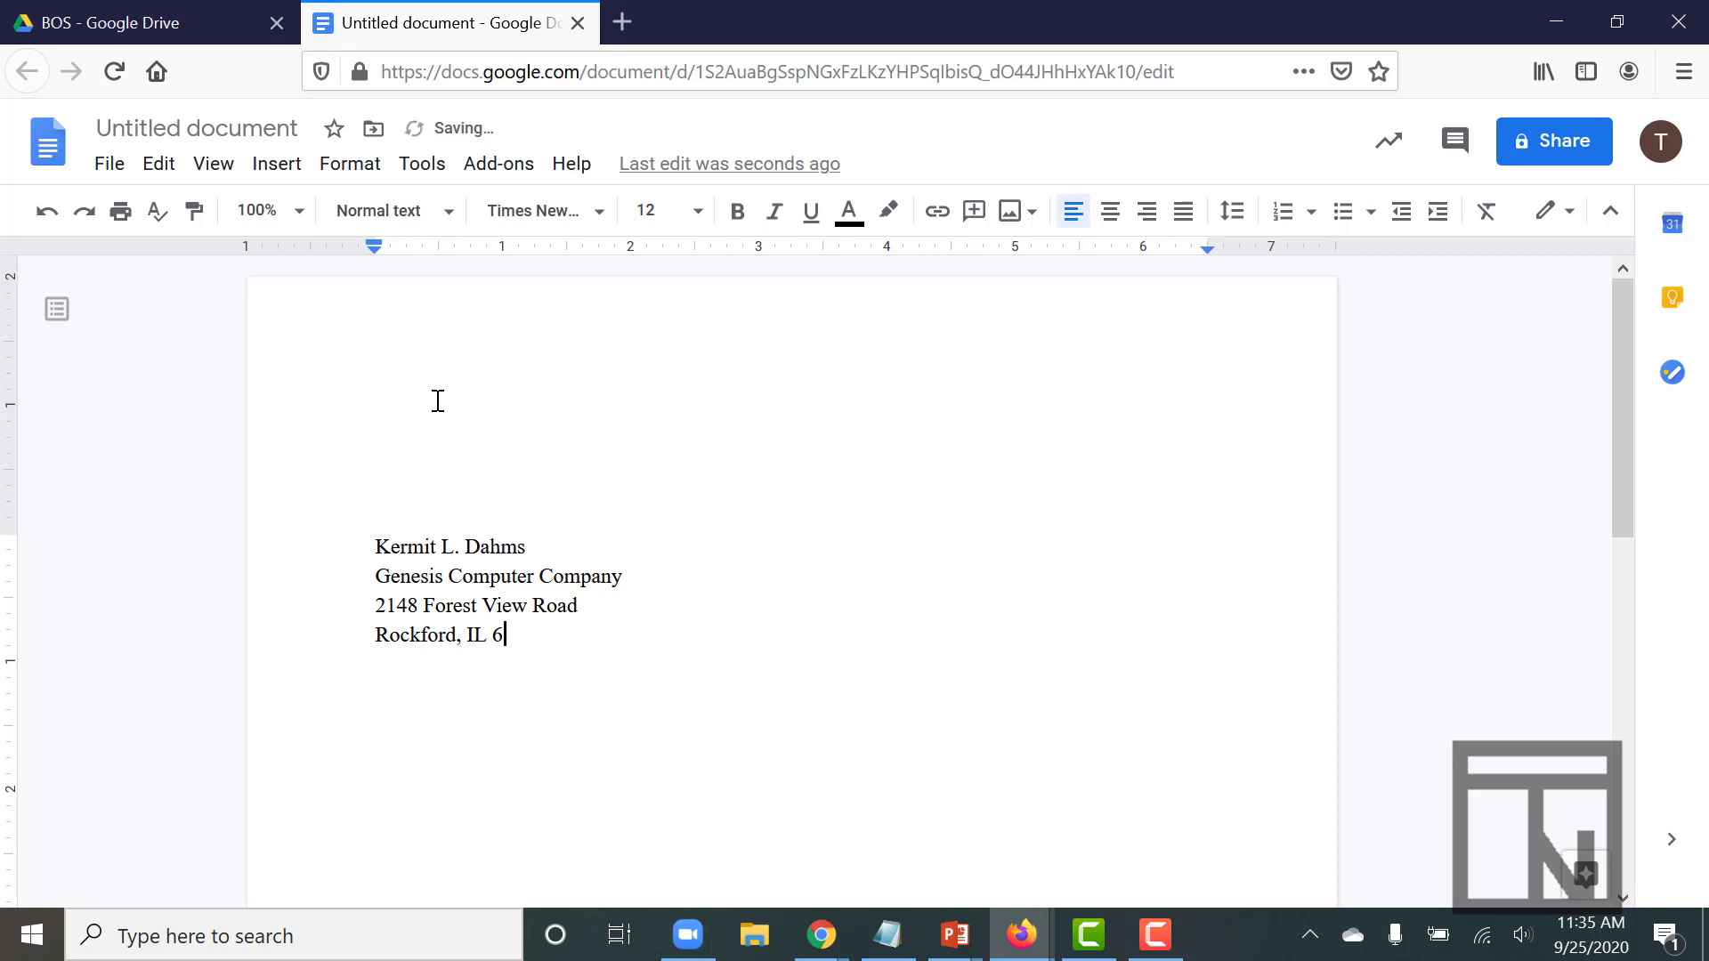
text(1108-1375)
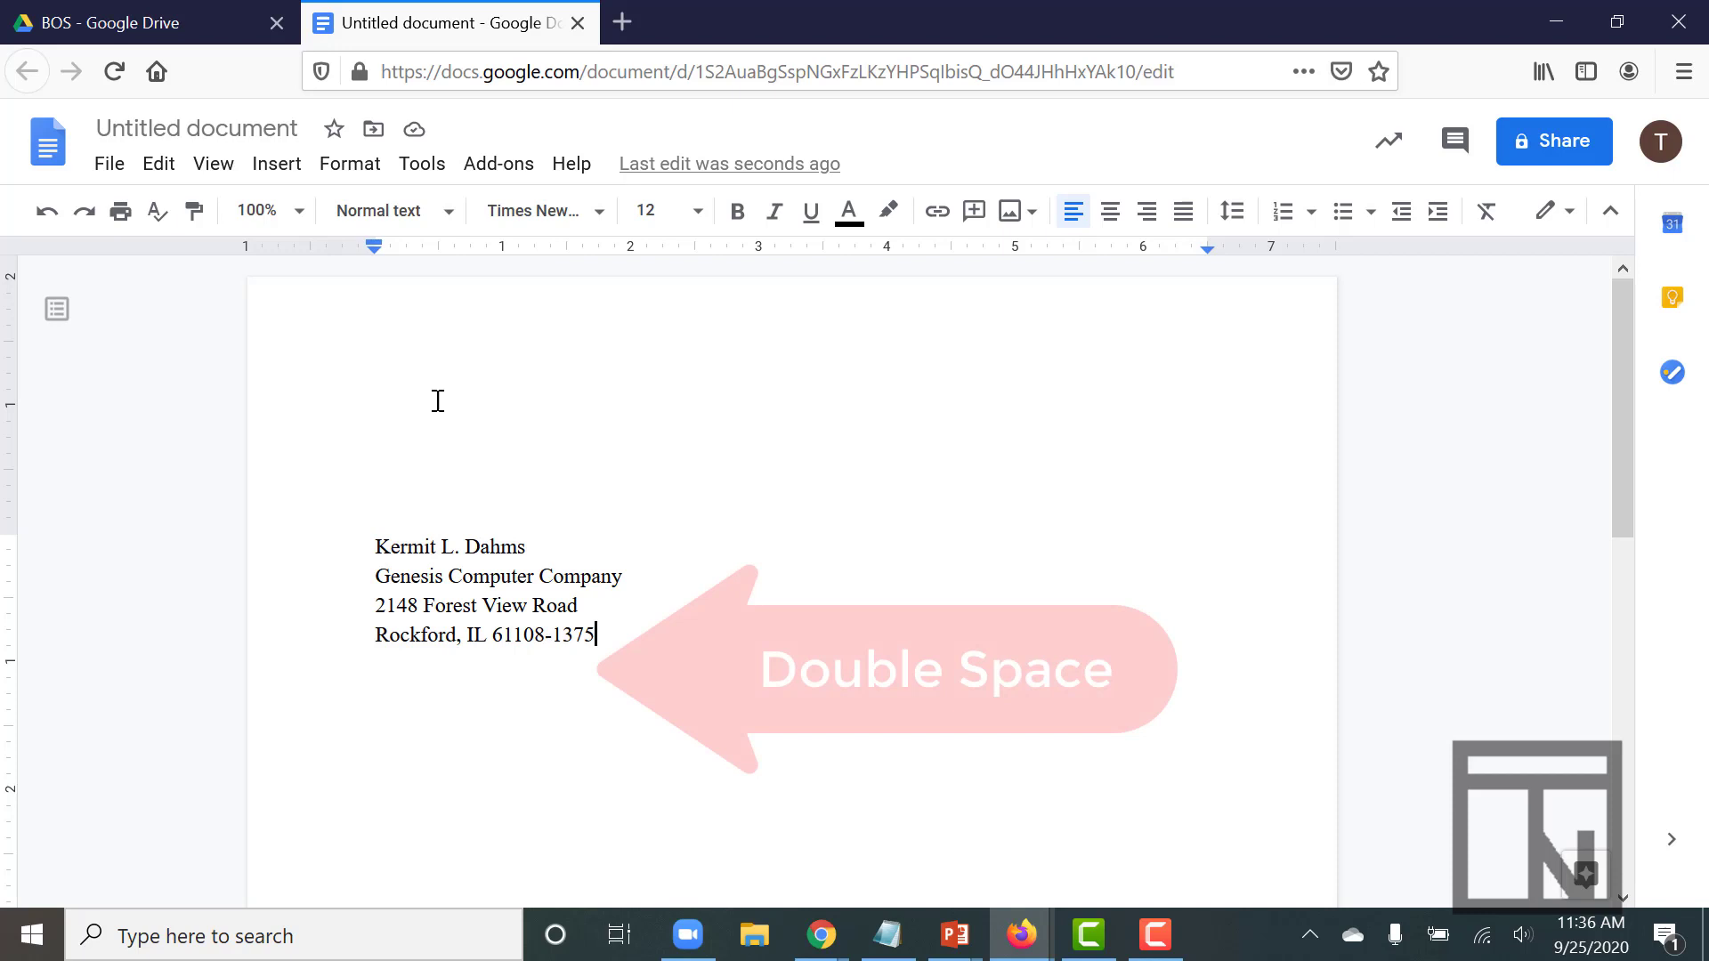
Leave a blank line after the address and type the date September 25, 2020
key(Return)
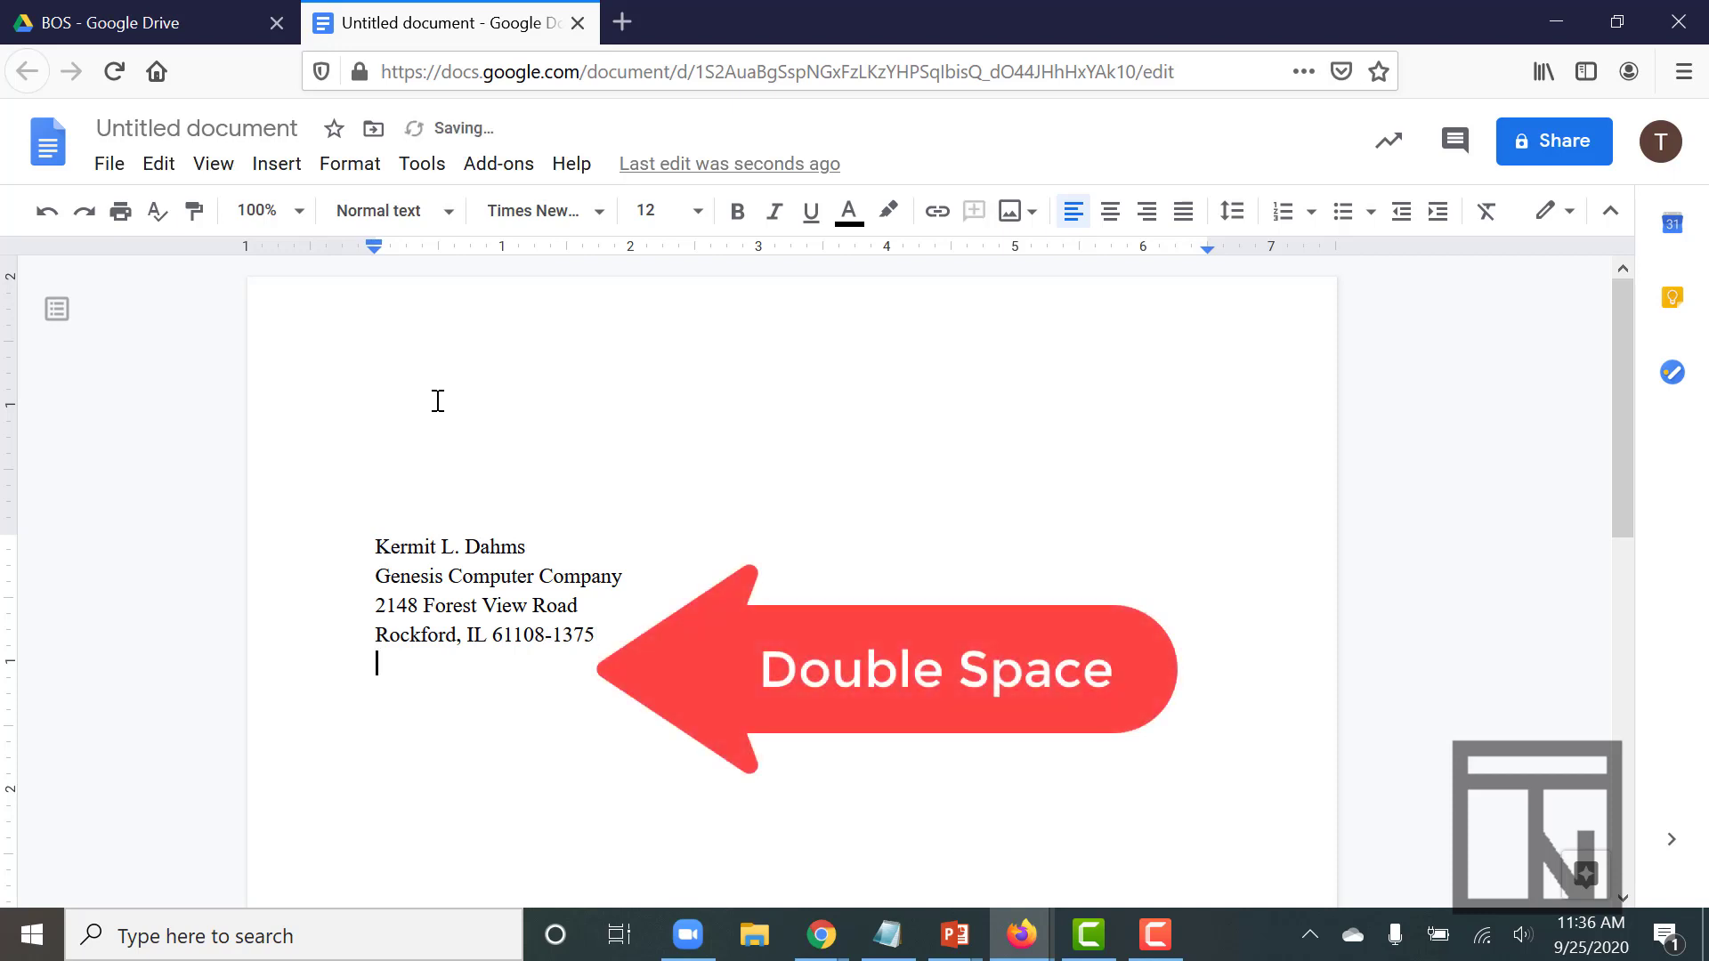
key(Return)
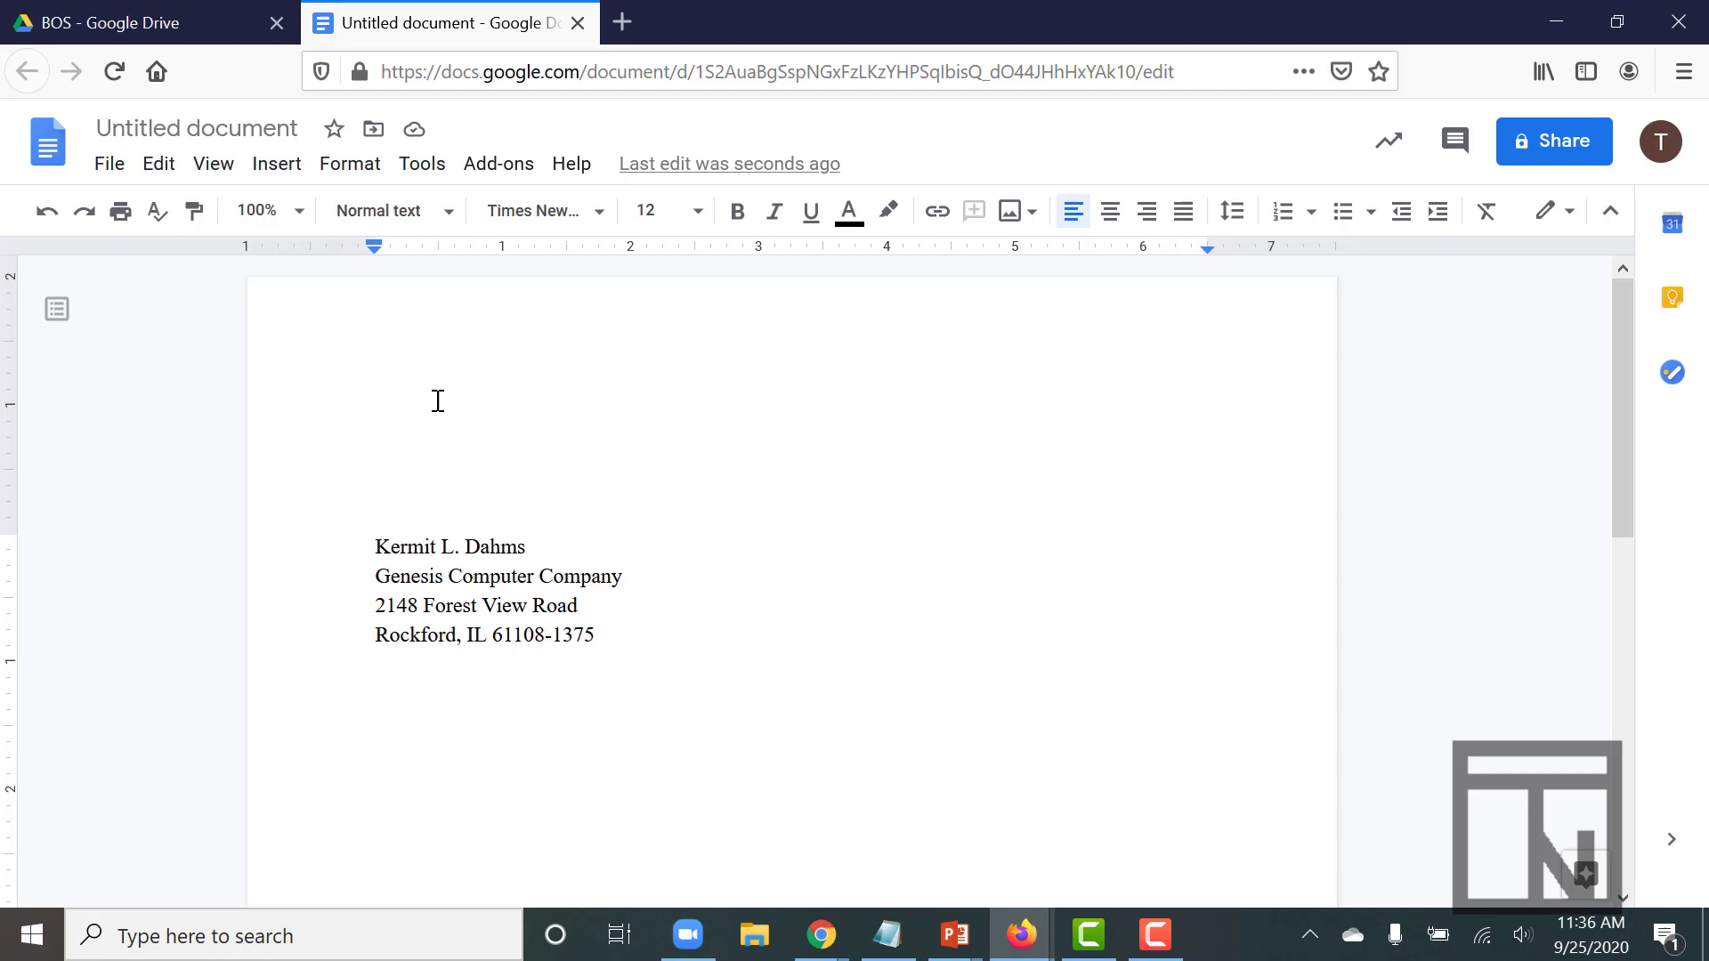
text(Spe)
key(BackSpace)
key(BackSpace)
text(e)
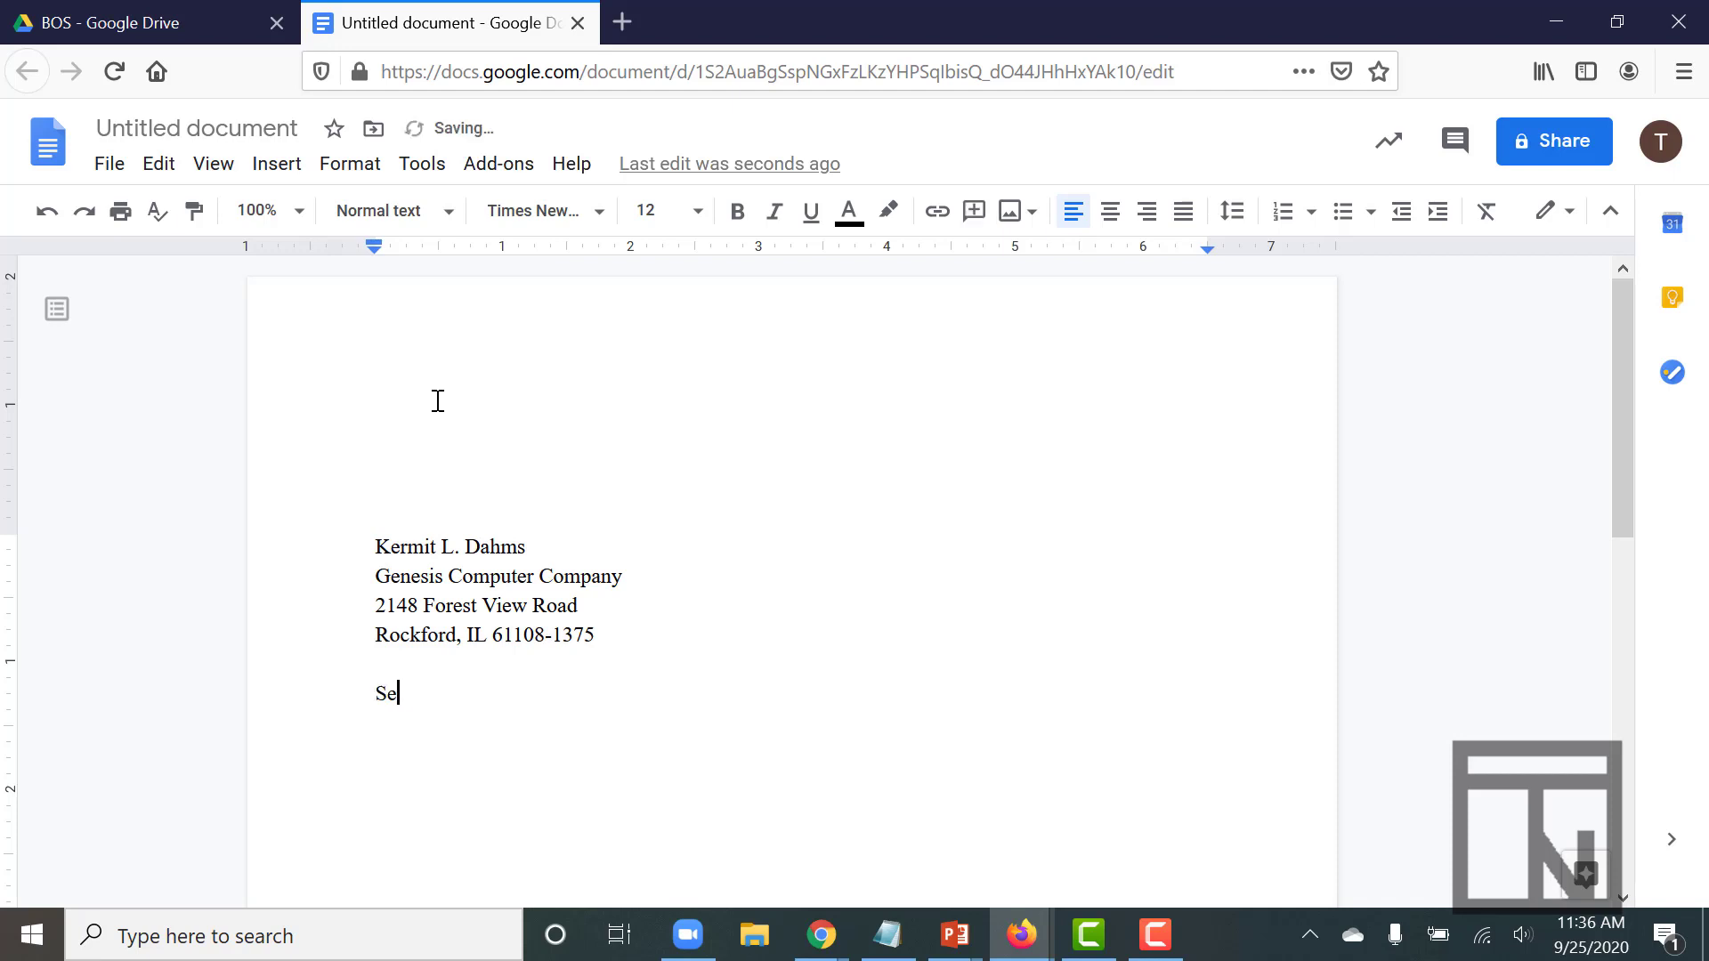
text(ptember 25, 2020)
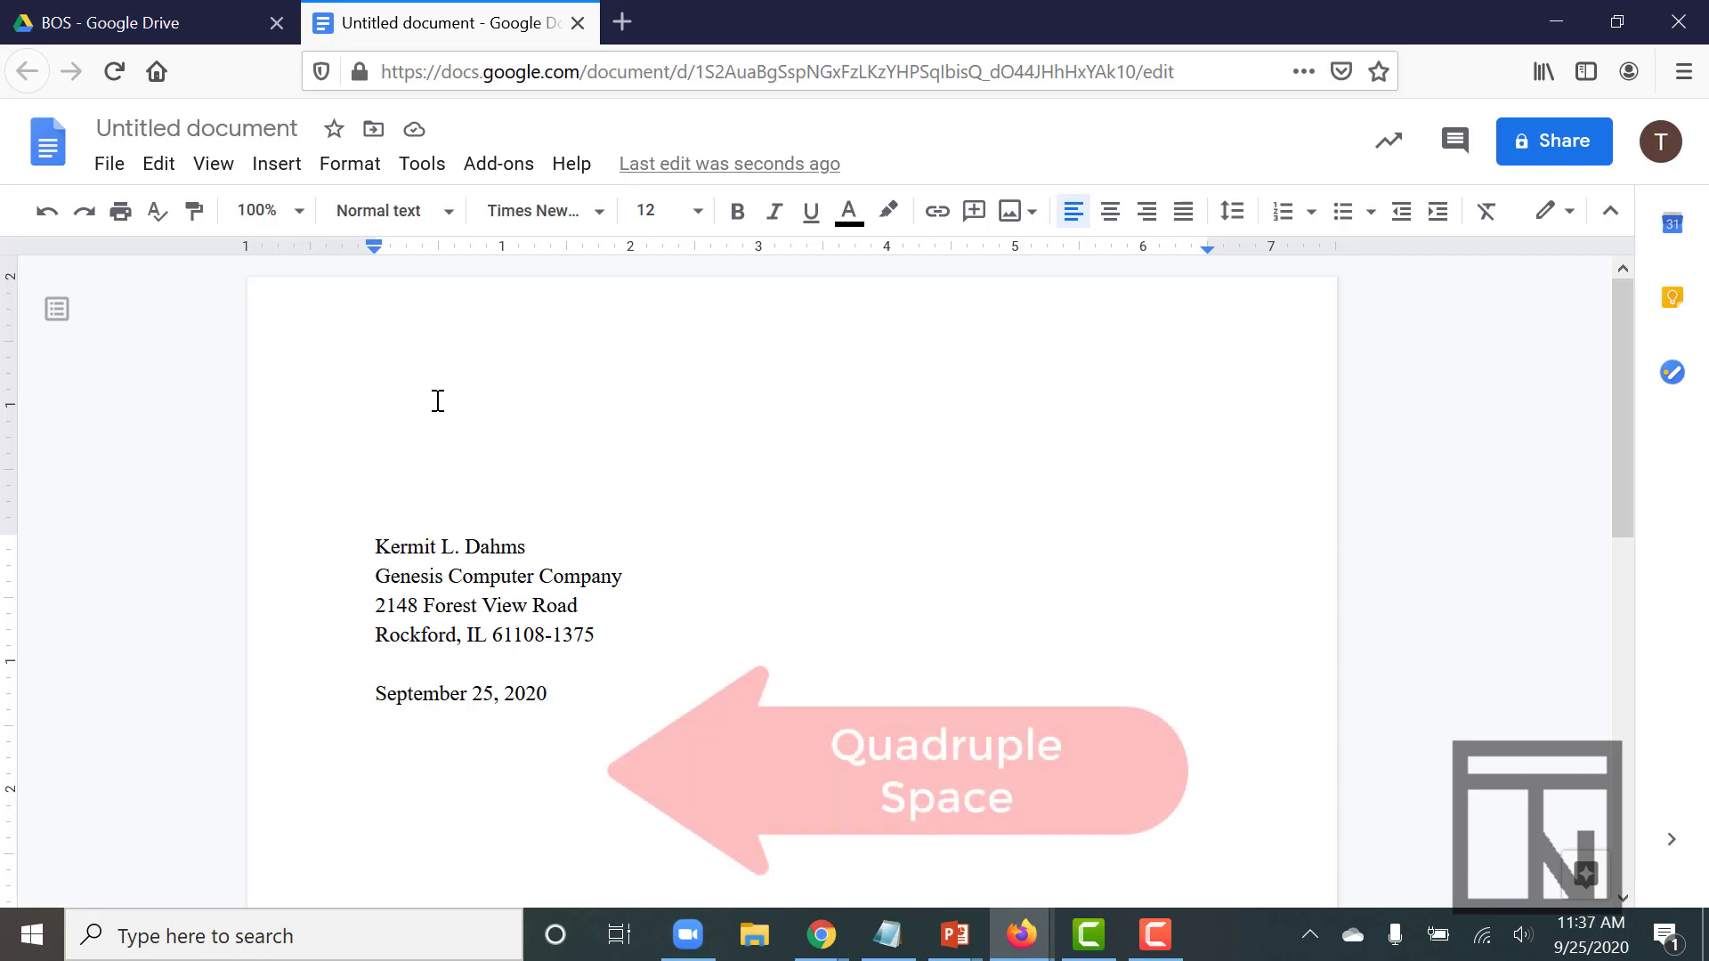
Below the date, type the recipient's name, Mesa Public Schools, street and city/state/ZIP lines
key(Return)
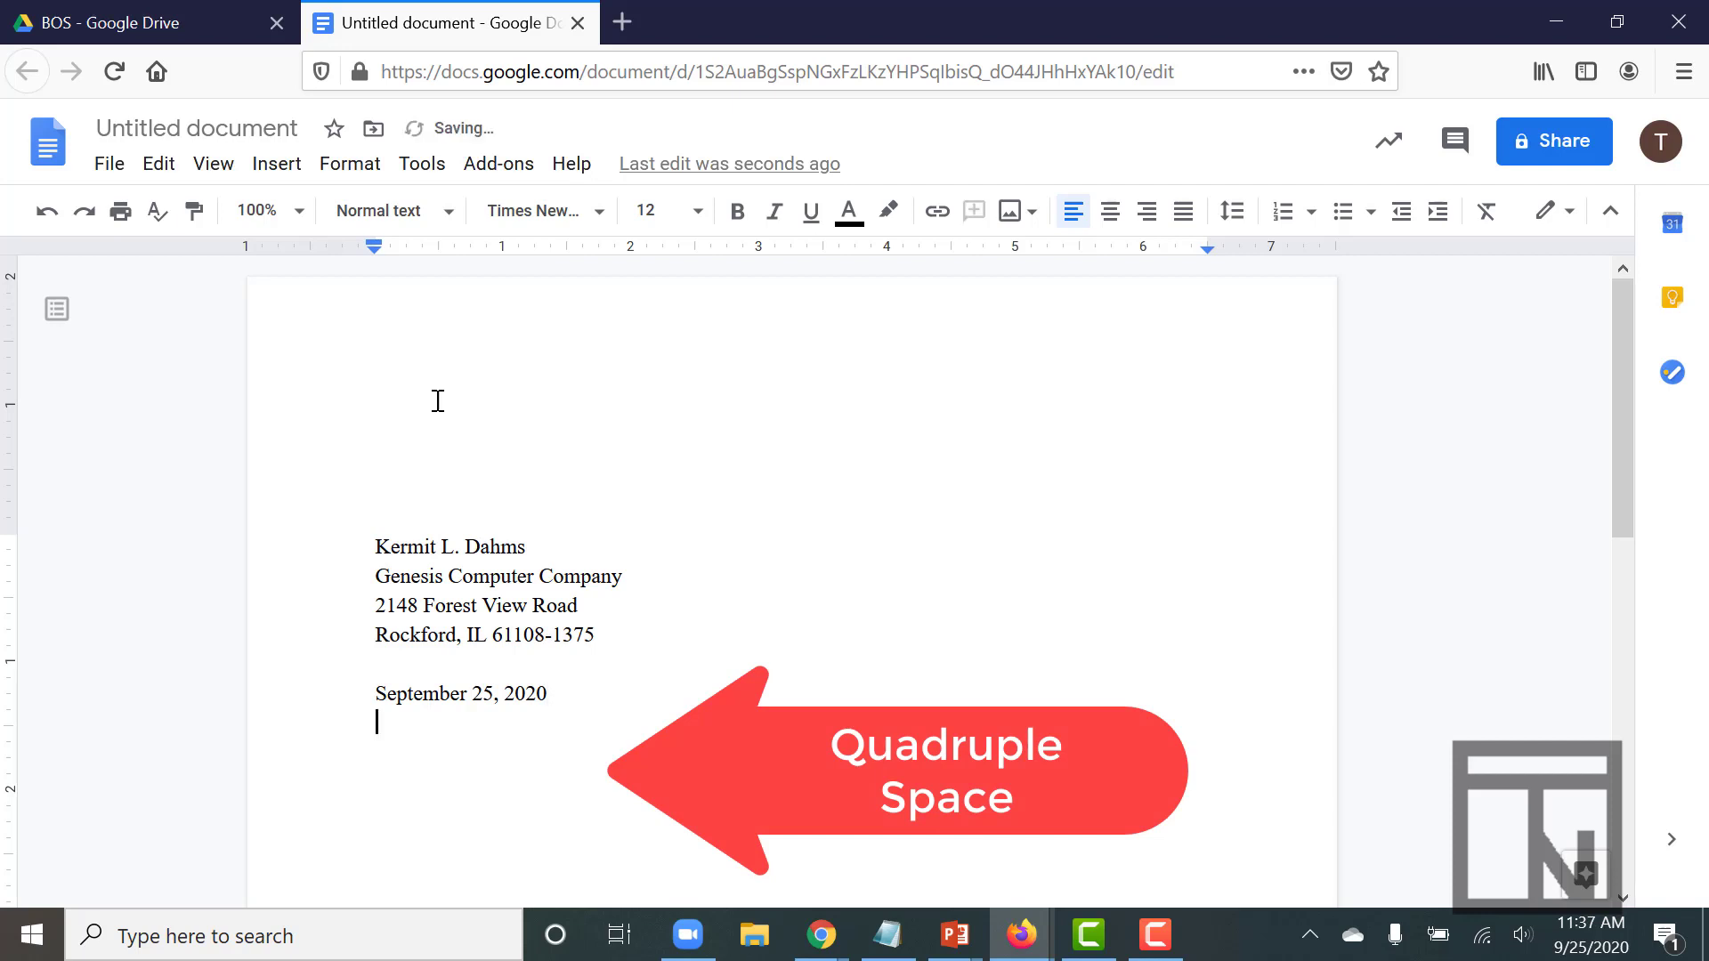
key(Return)
key(Return)
key(Return)
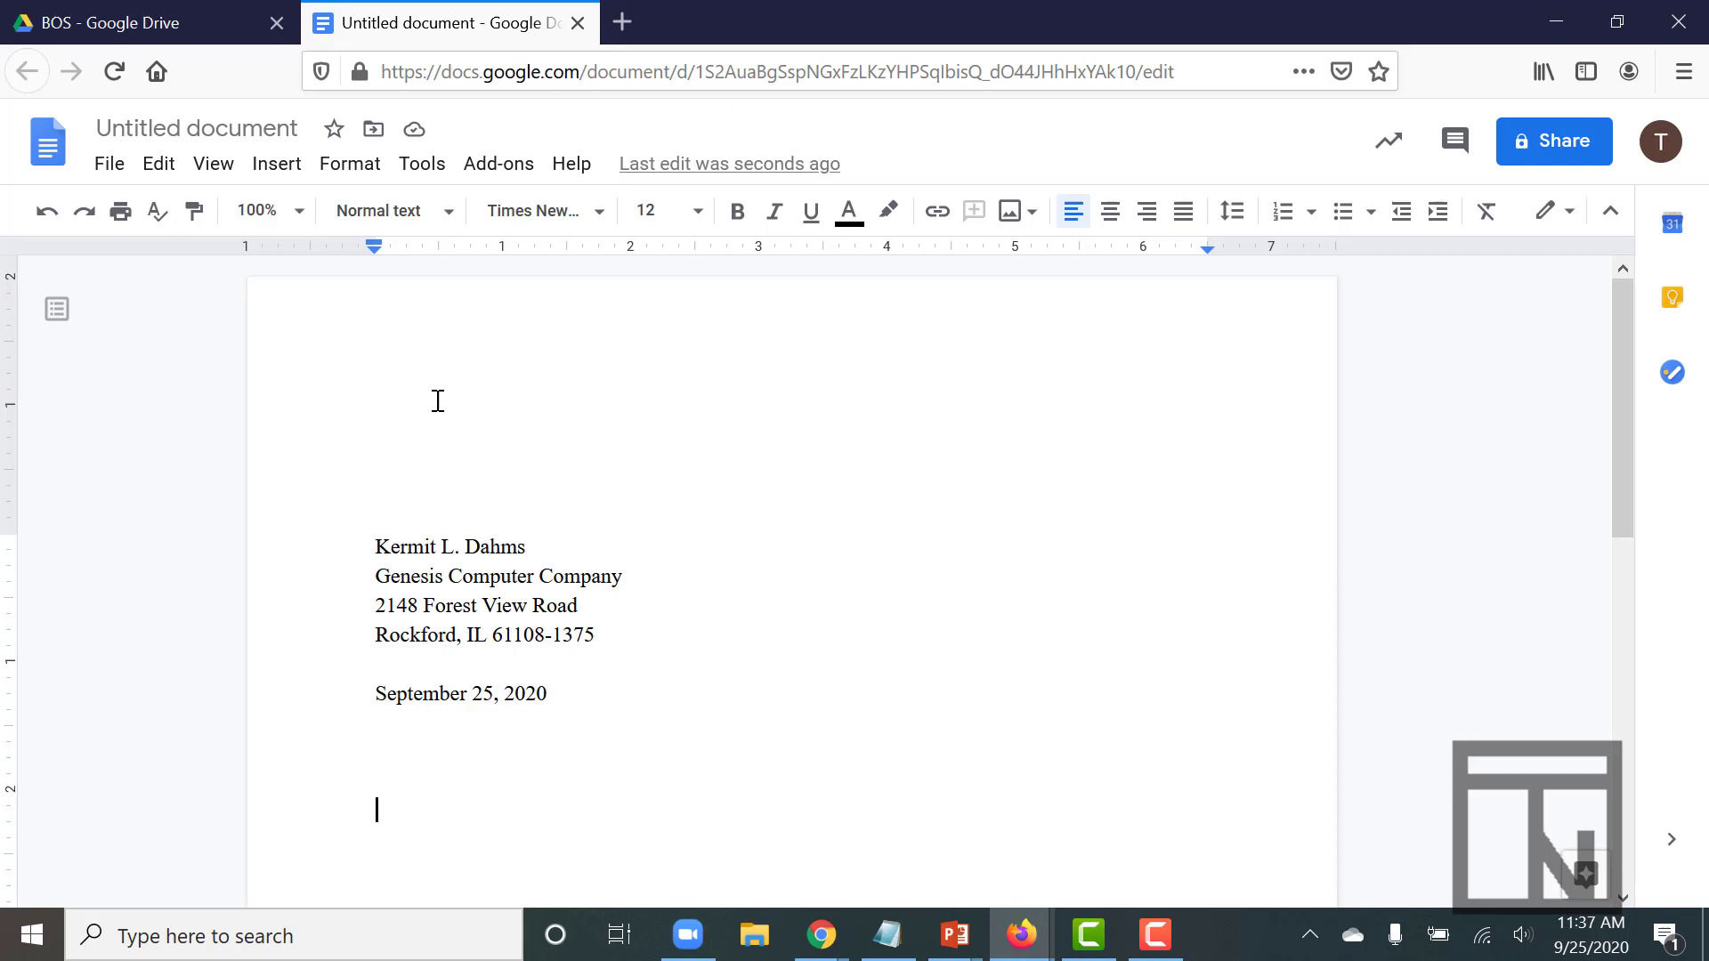
text(Mrs. )
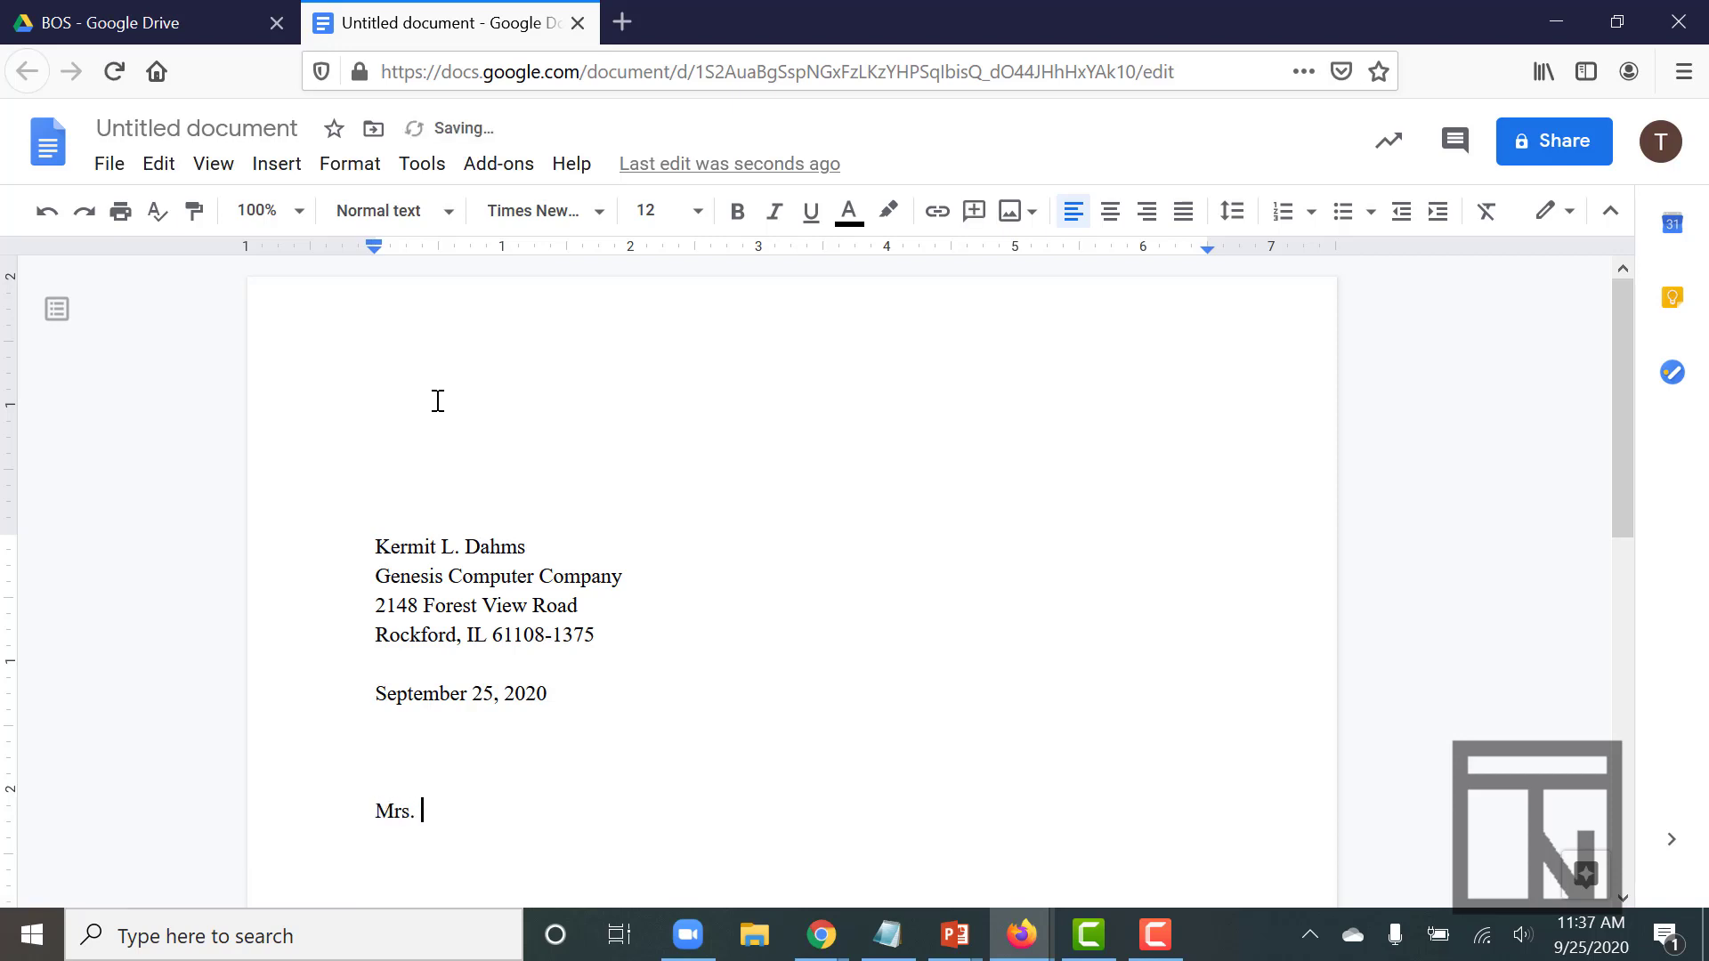
key(Return)
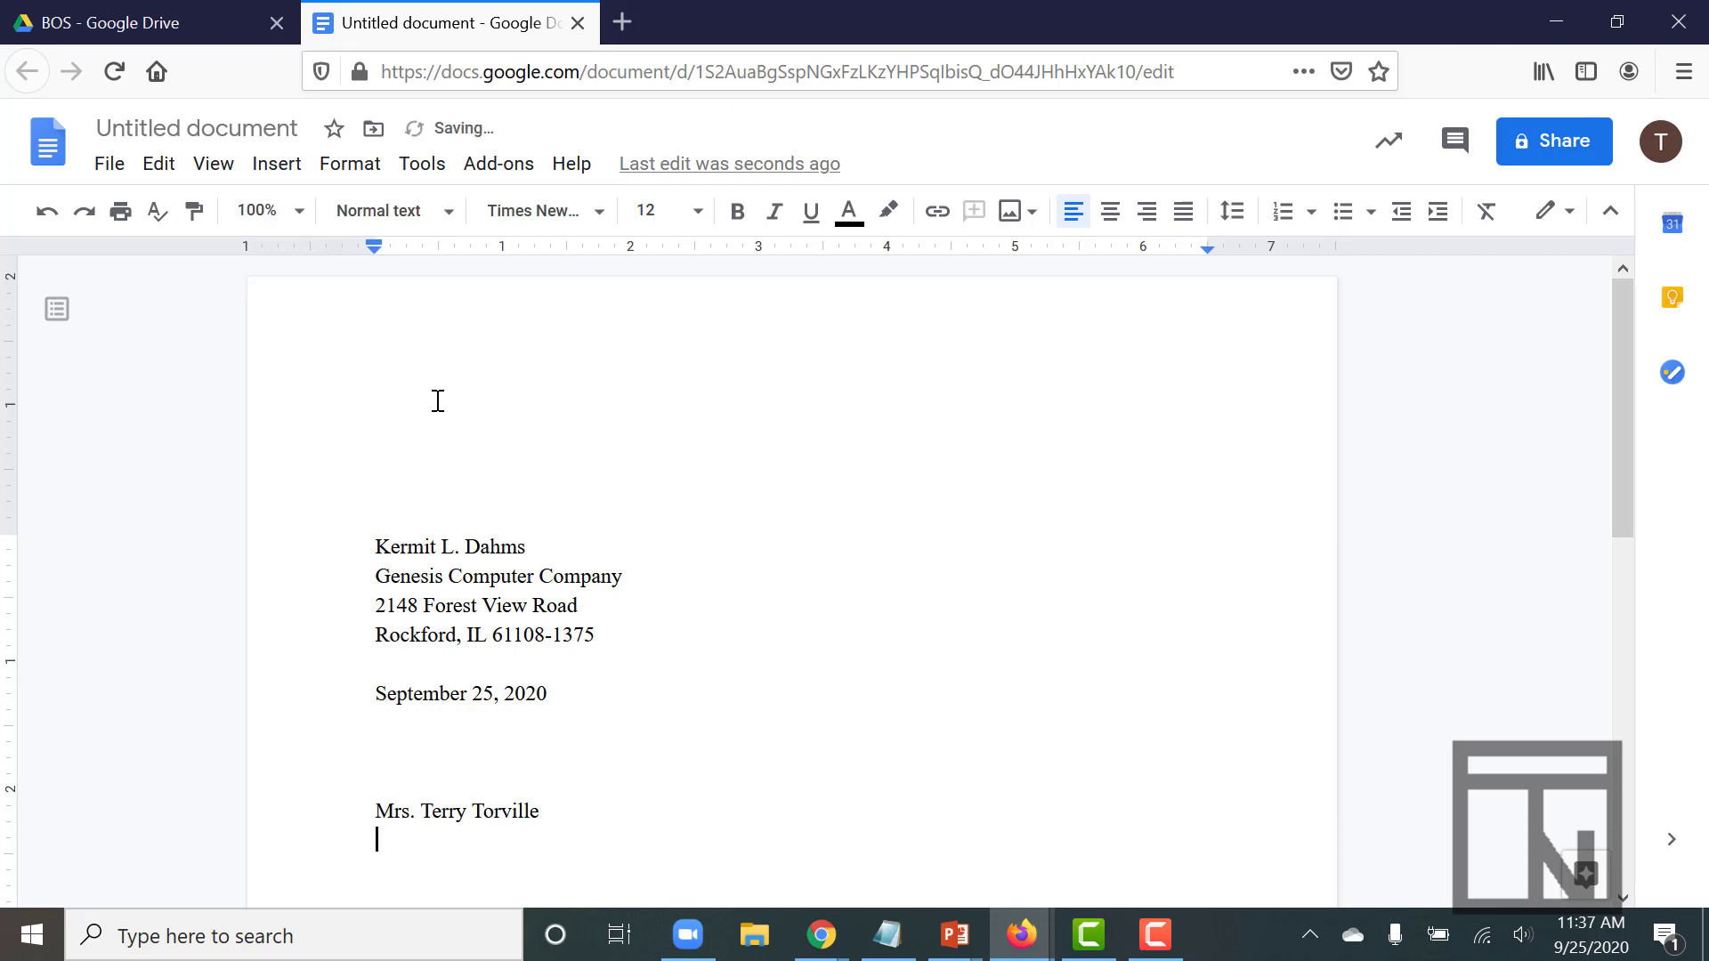
text(Mesa Public Sch)
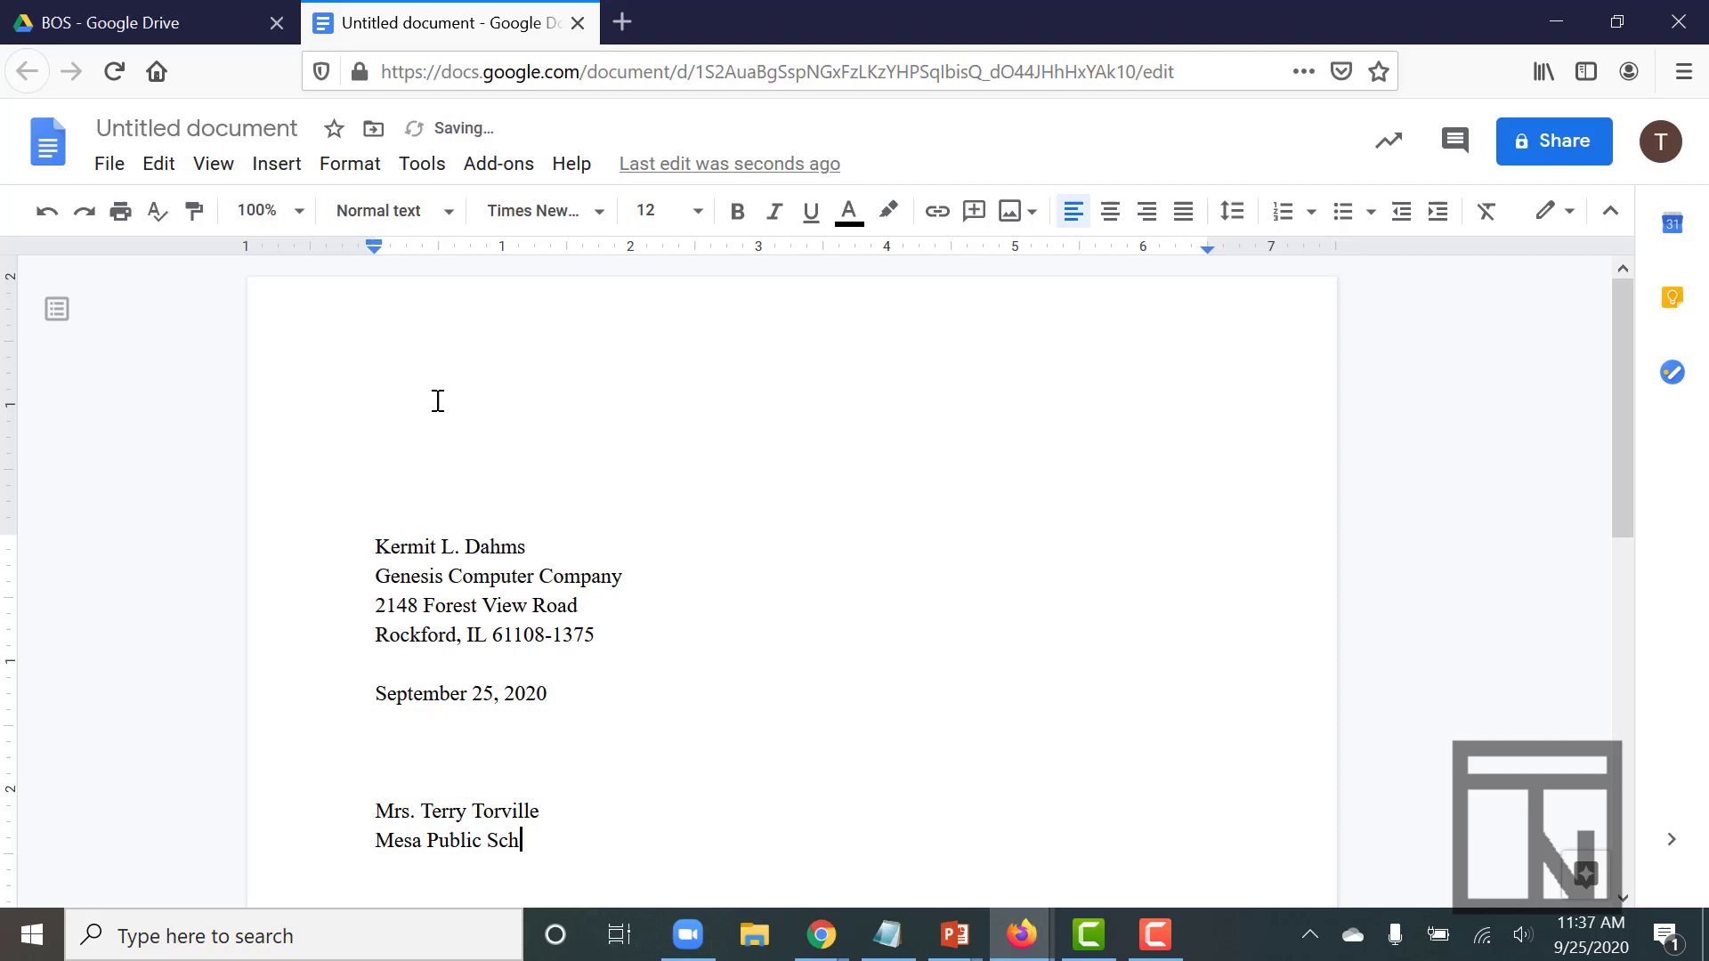
text(ools)
key(Return)
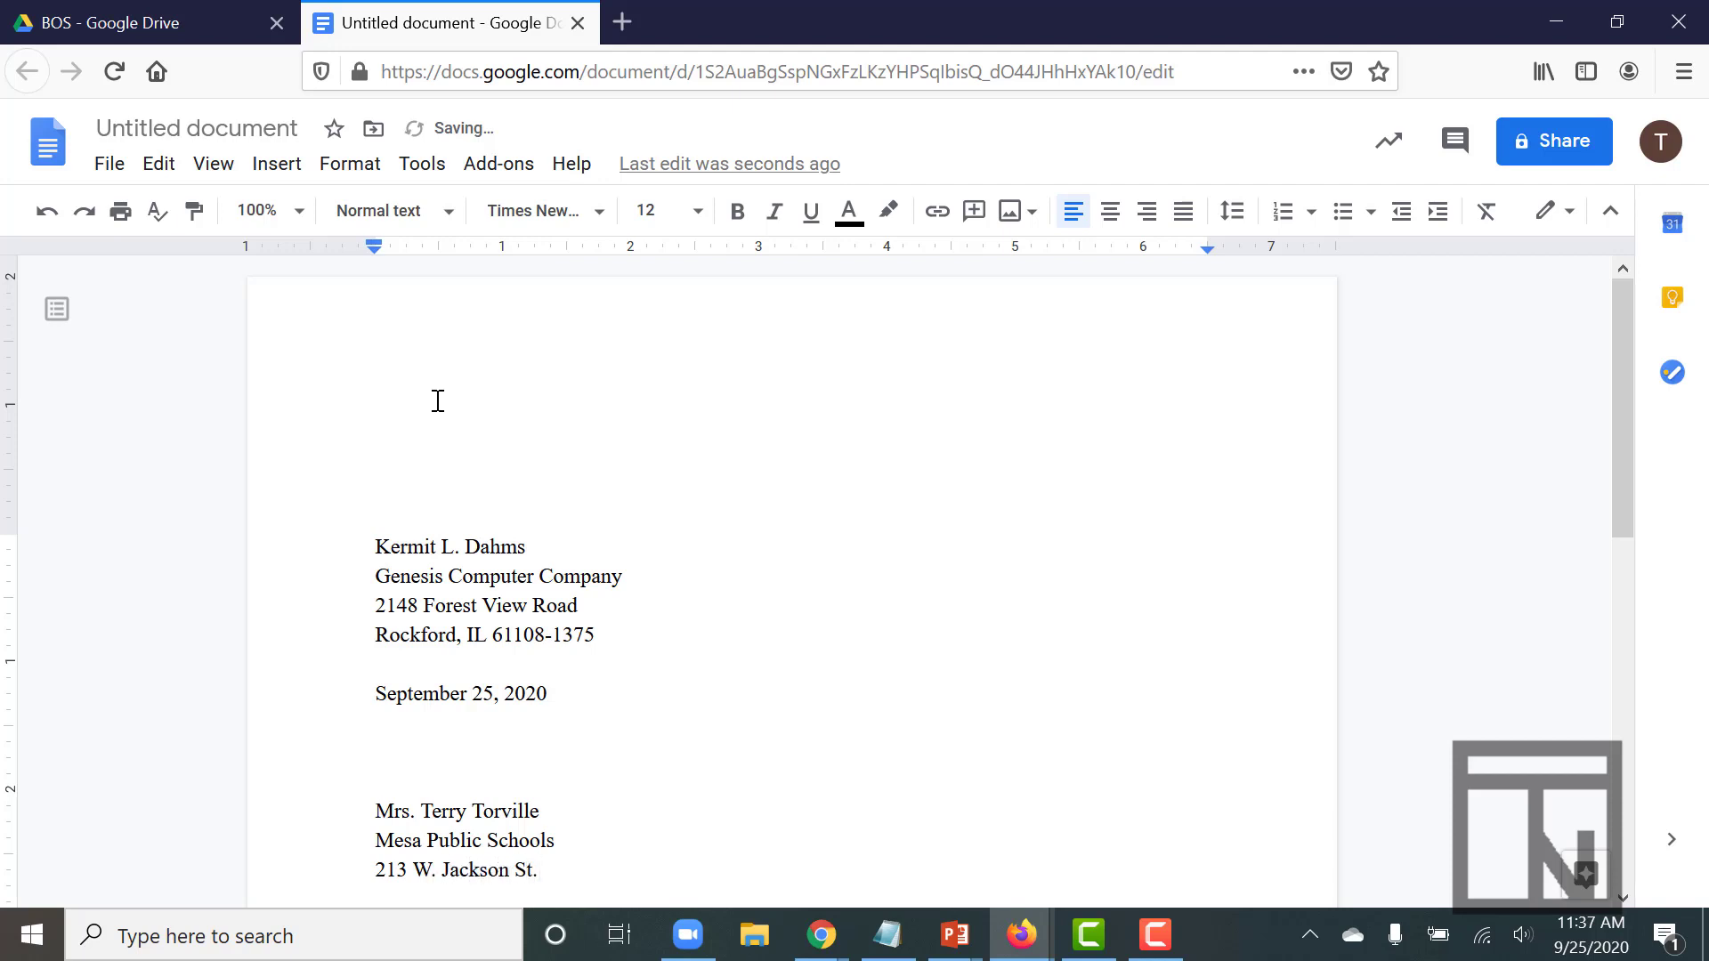
key(Return)
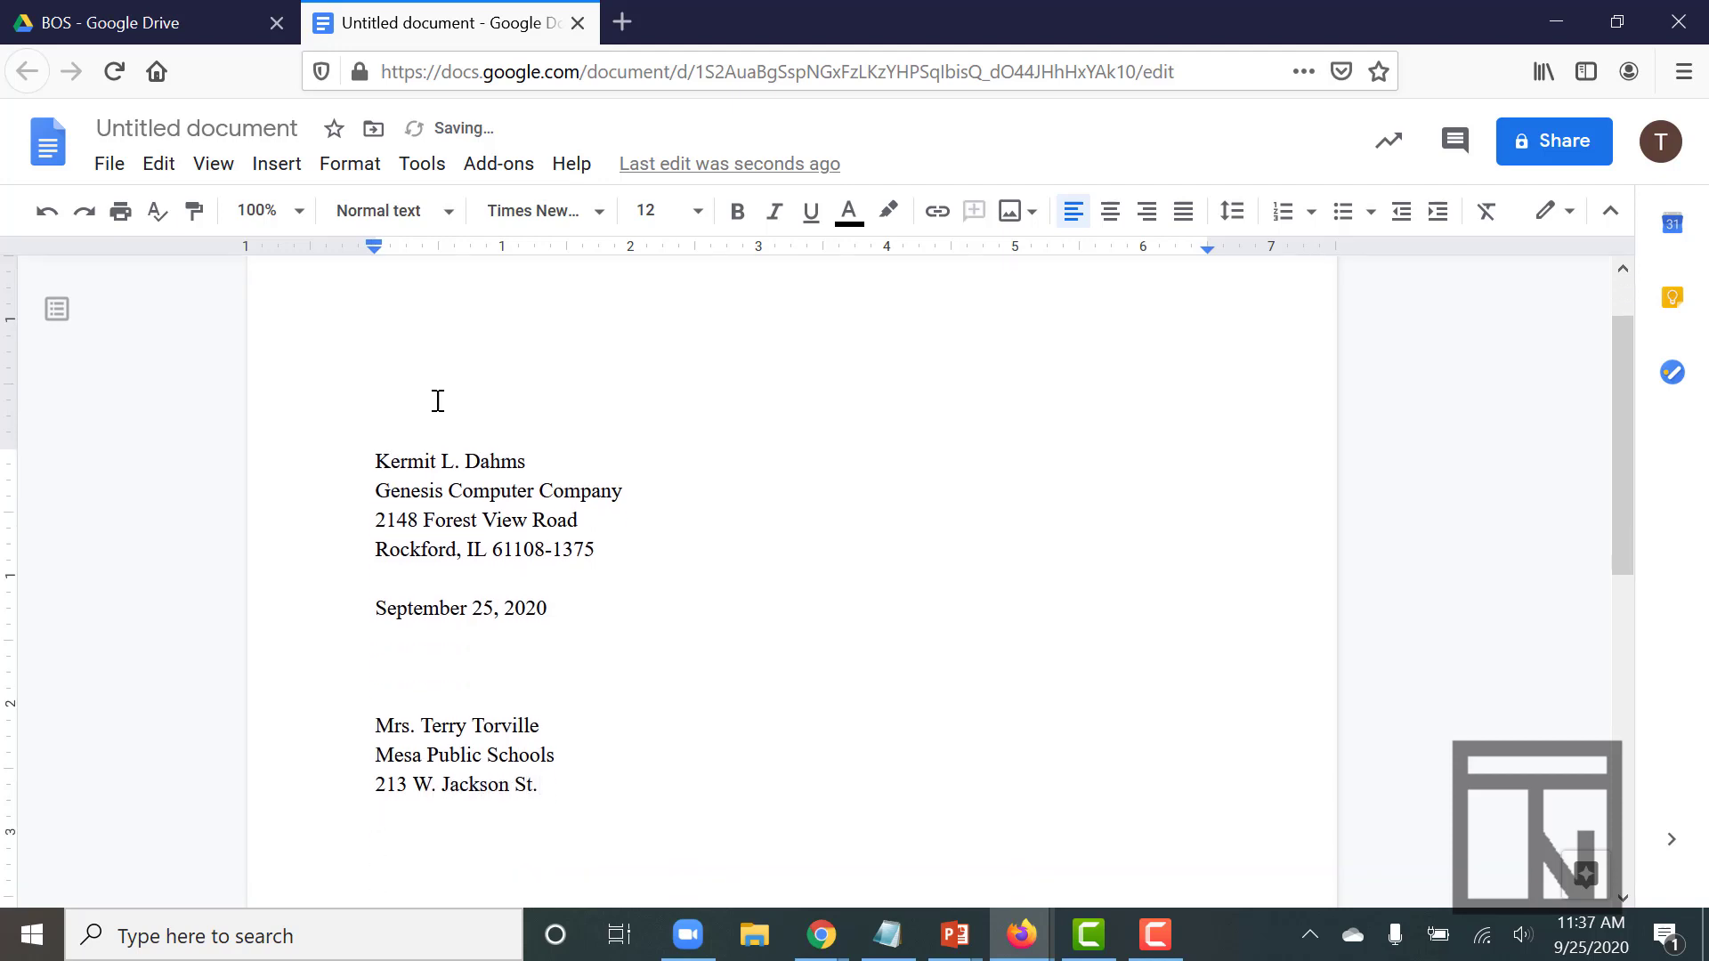
text(Mesa, AZ)
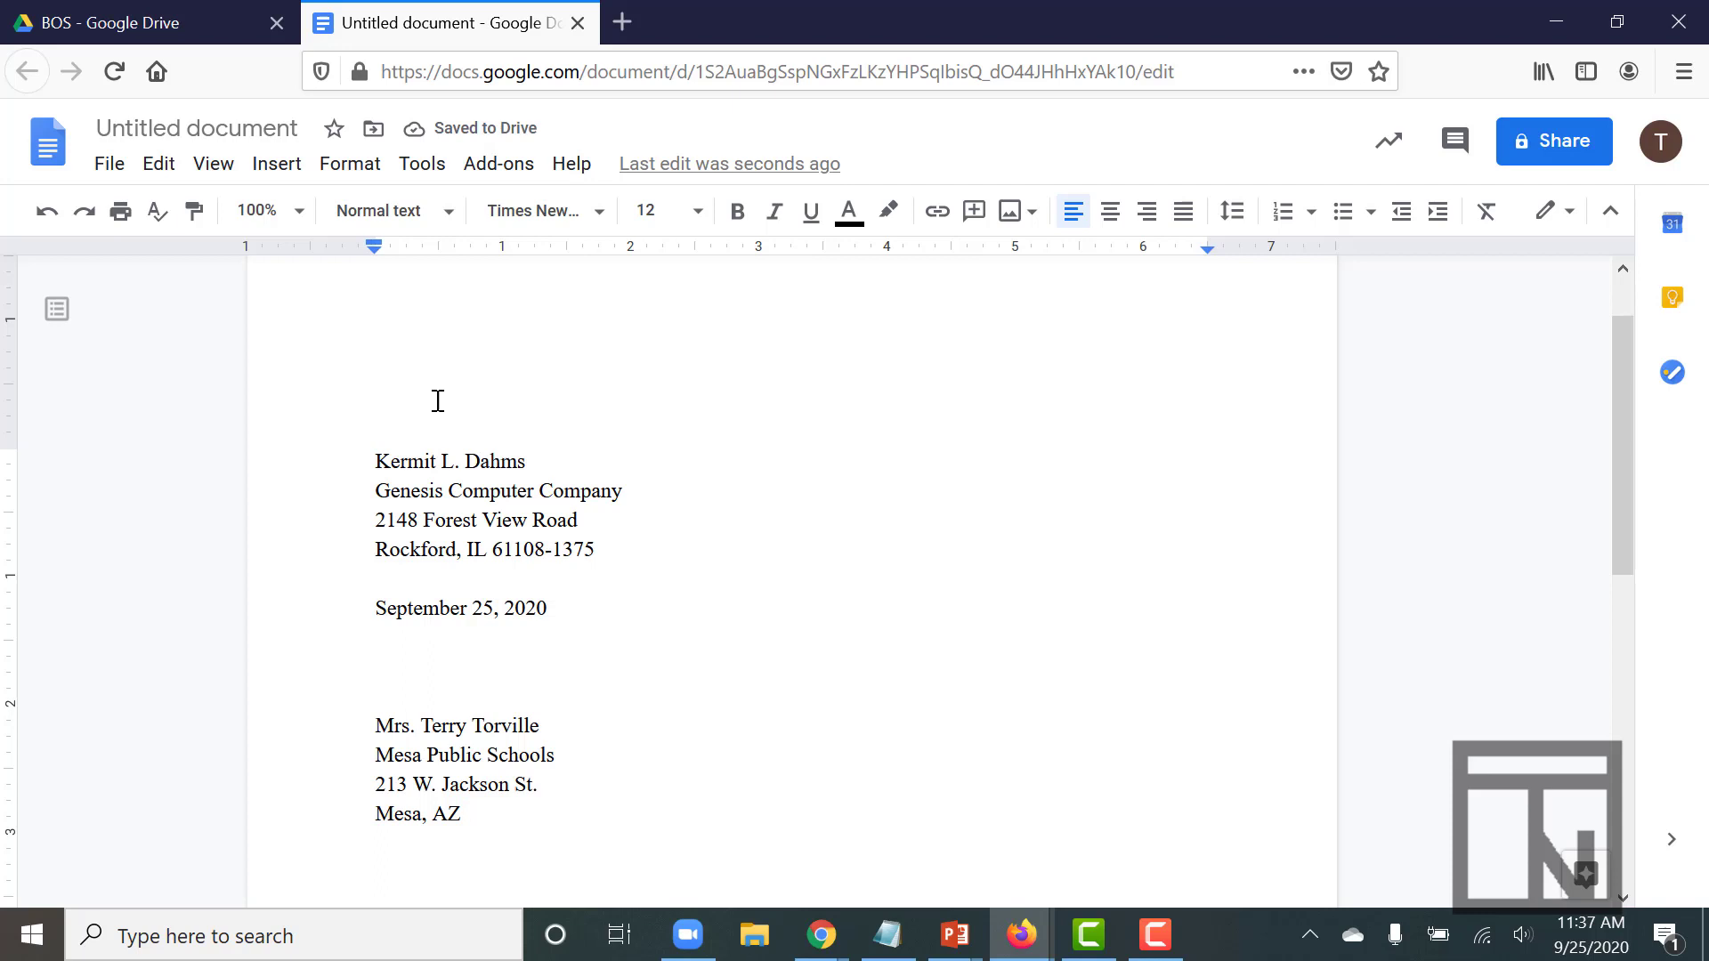
text( 85213)
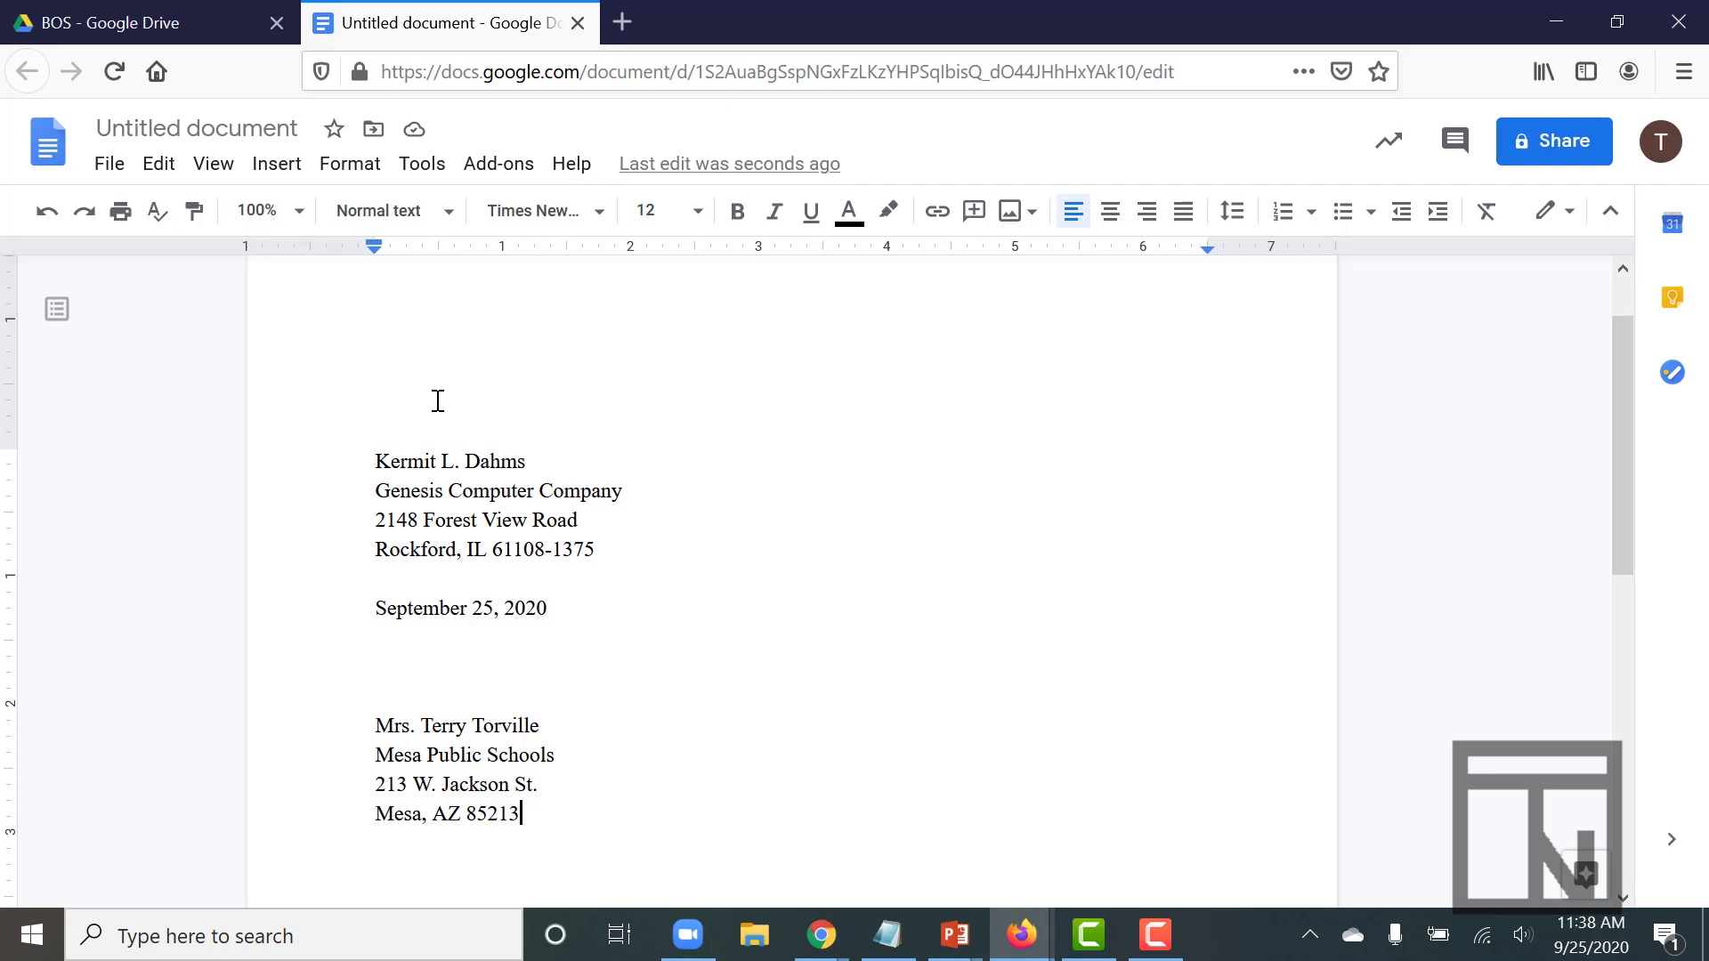
After a blank line, type the 'Dear' salutation to the recipient ending with a colon
scroll(437, 401, down, 5)
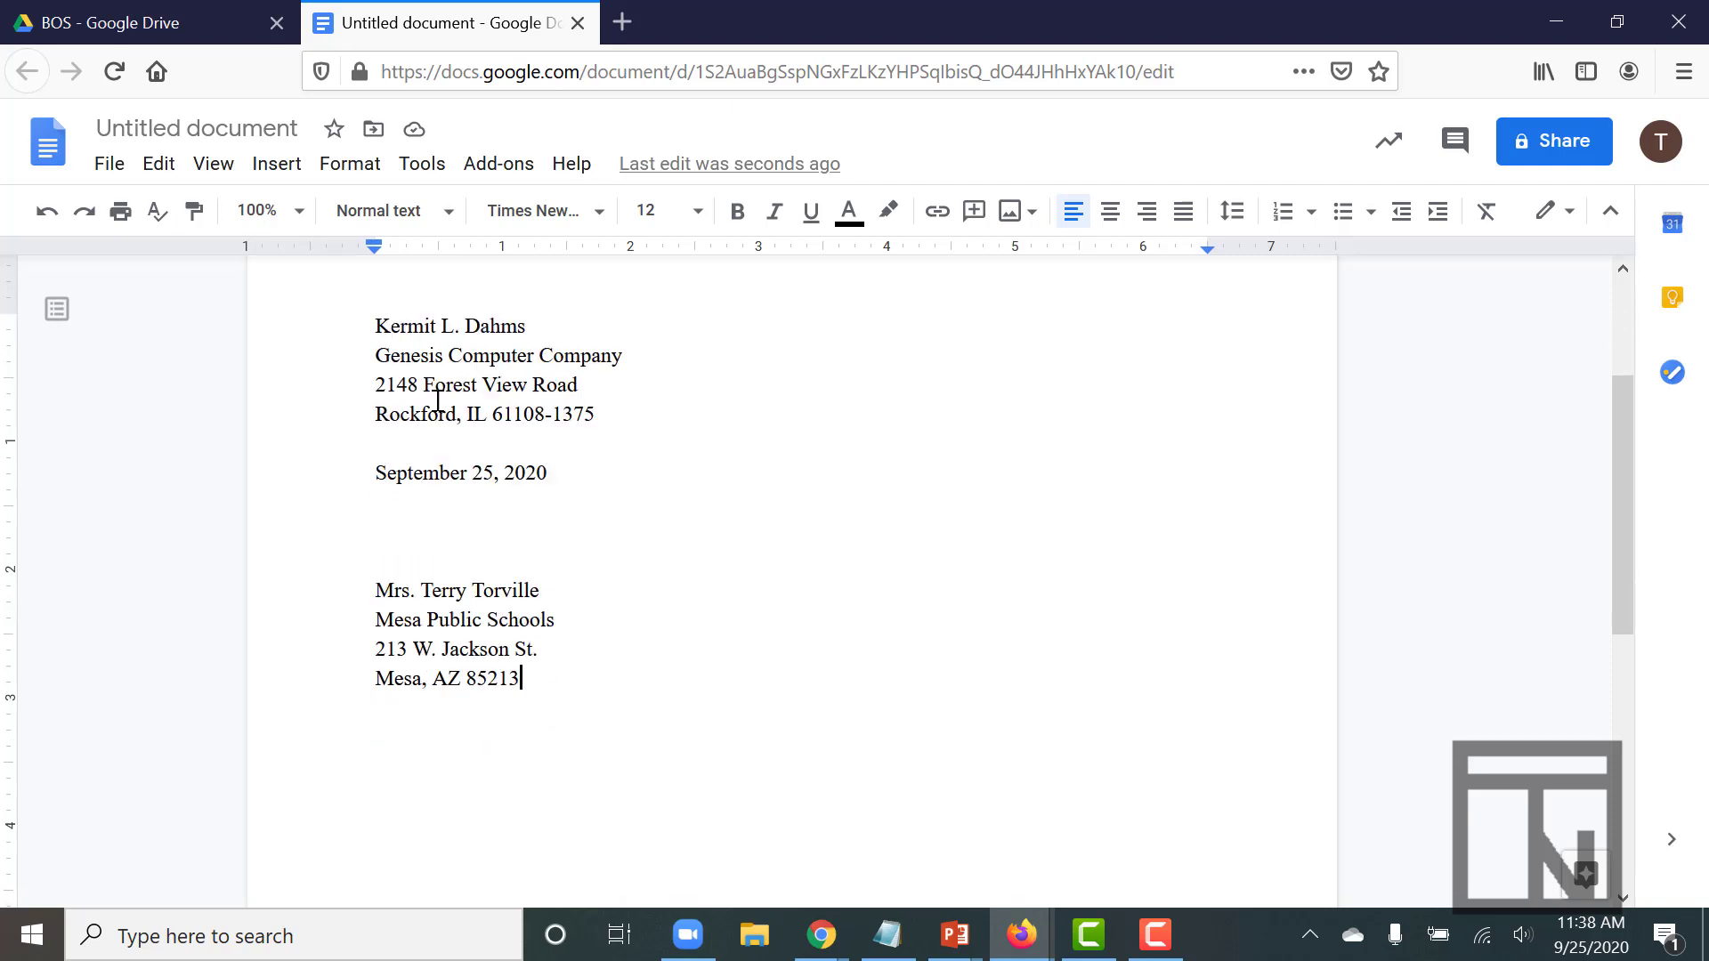
scroll(437, 401, up, 1)
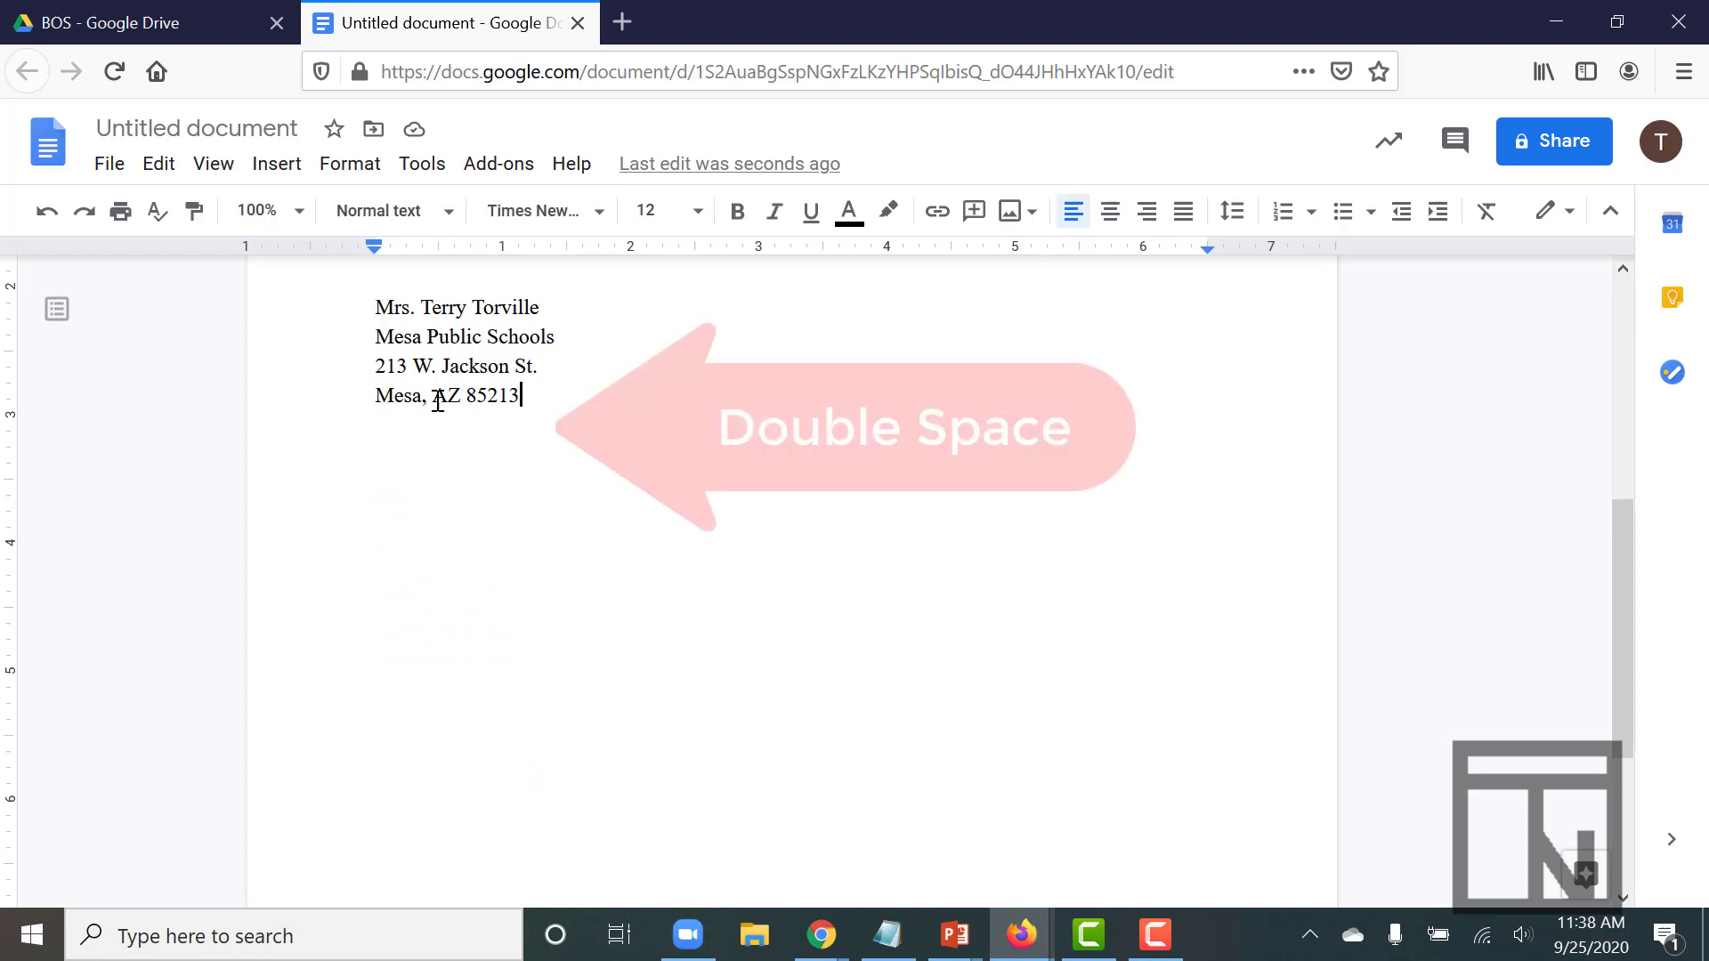
key(Return)
key(Return)
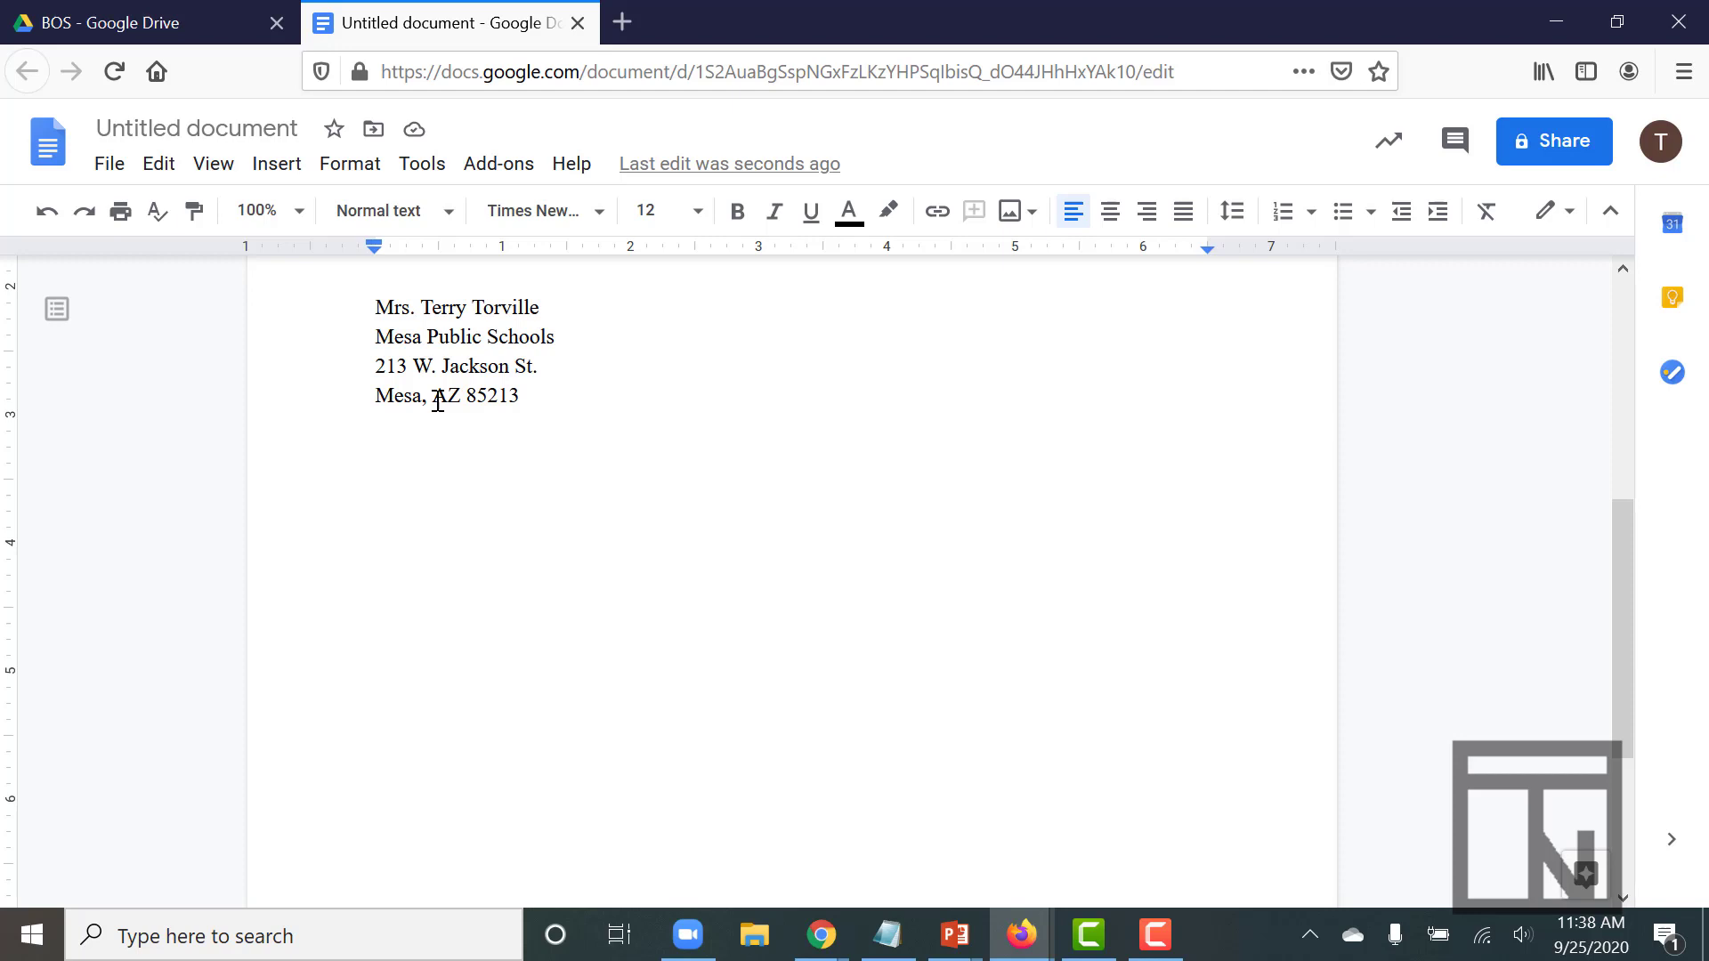
text(Dear Mrs. Torville)
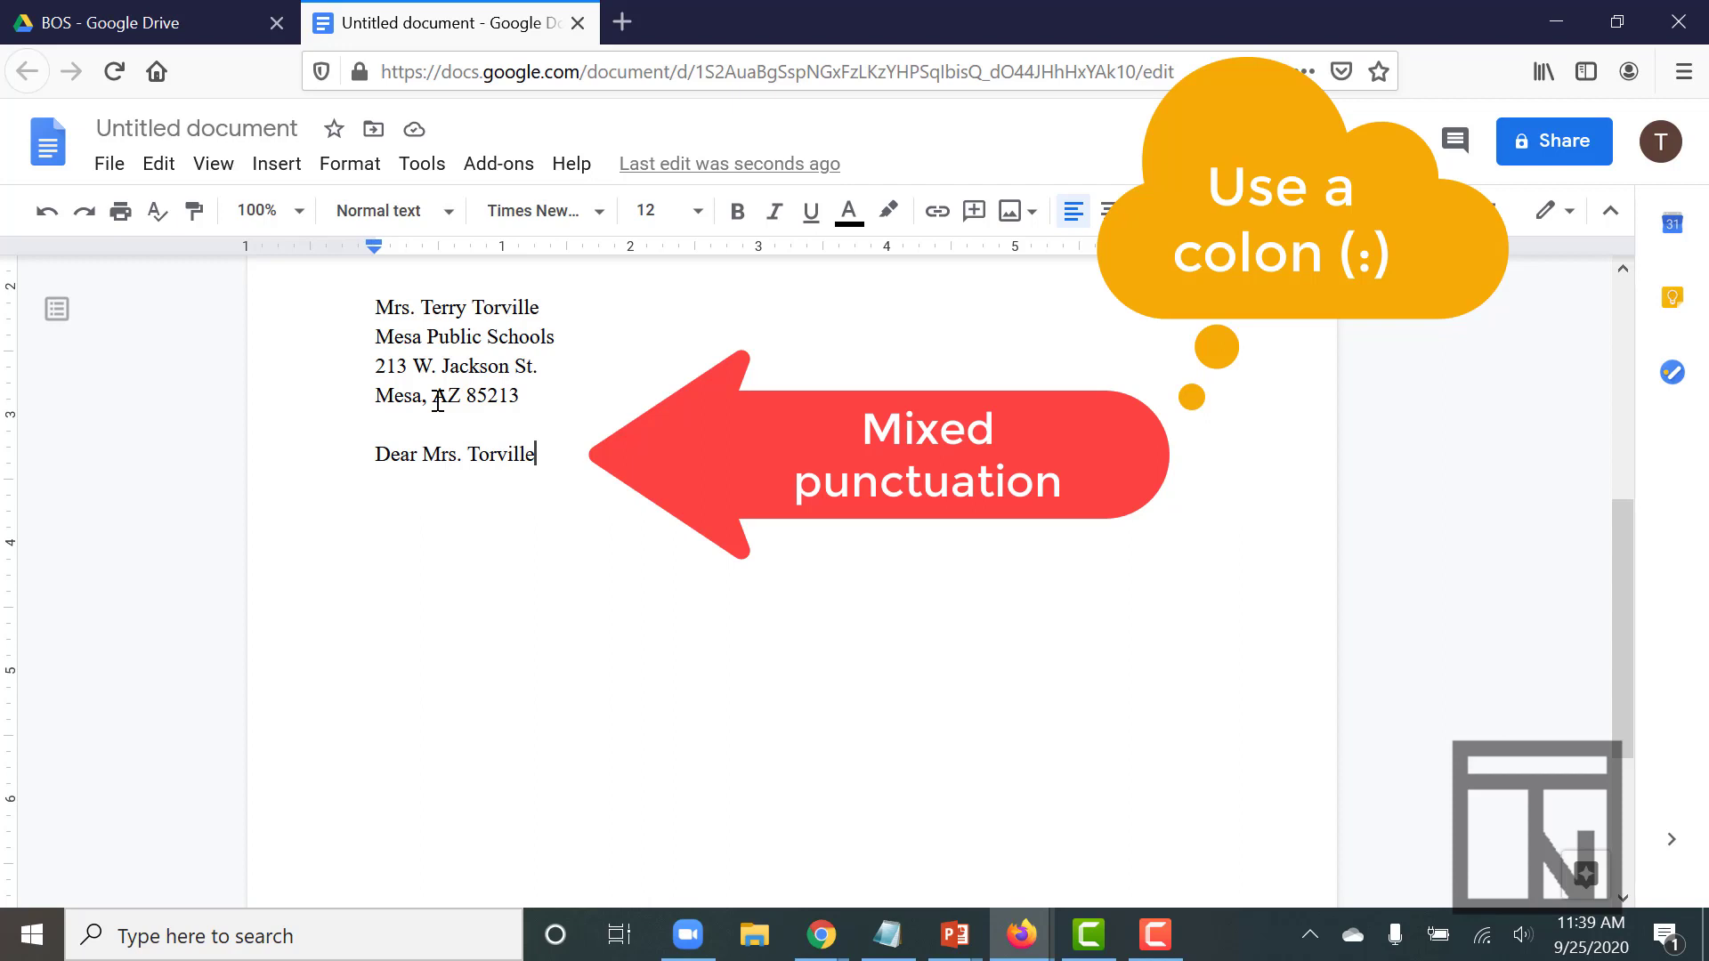
text(:)
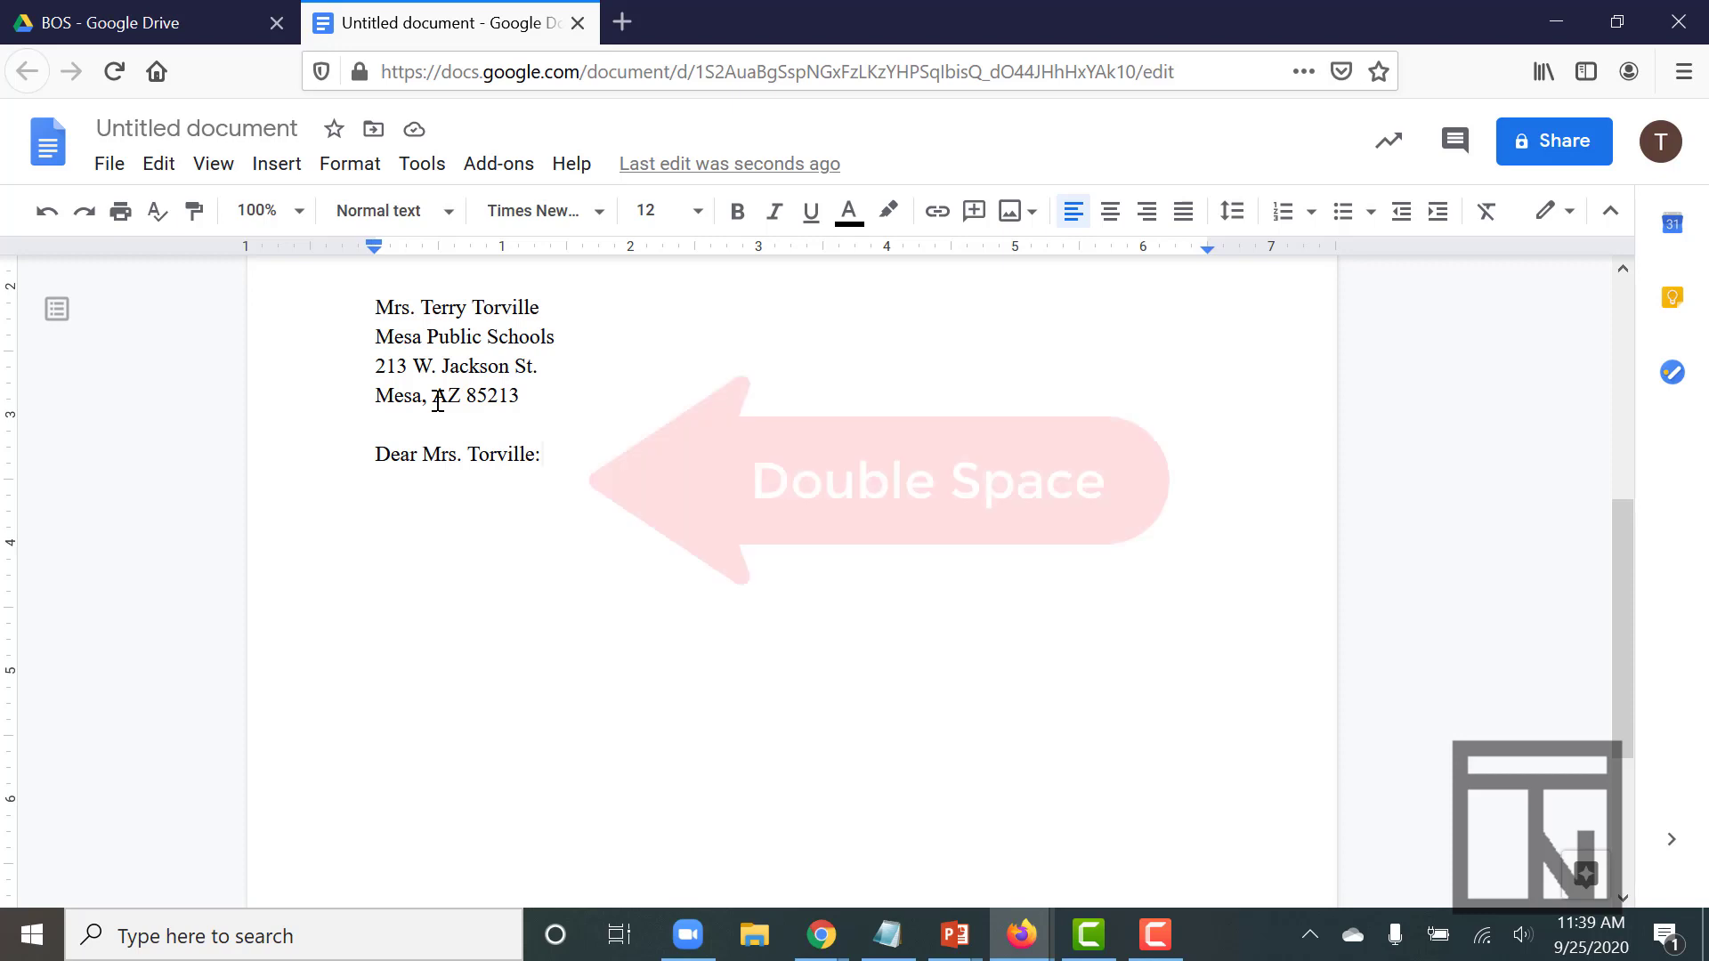
Paste the prepared body text about ordering six Genesis GS computers below the salutation
key(Return)
key(Return)
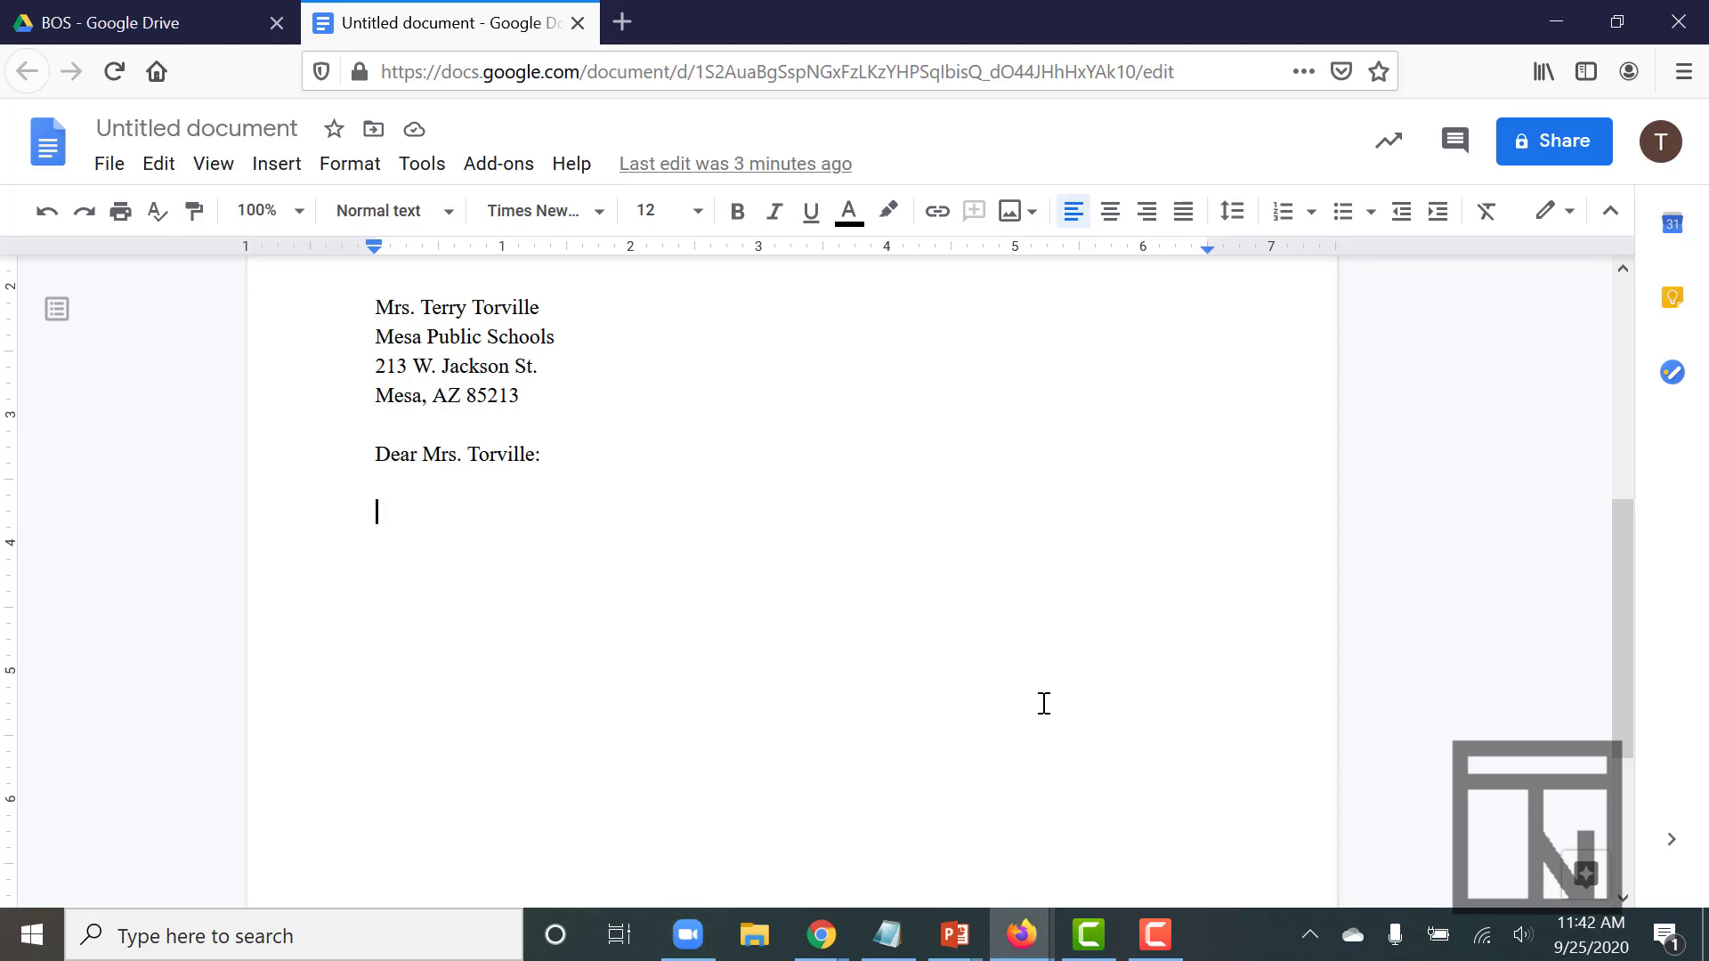
text(Your order of six Genesis GS computers and two printers is being processed. We are pleased to include you in the growing number of users of this quality equipment. We plan to deliver and install these machines at three o' clock on November 18 to avoid disrupting classroom activities. Please let me know if this date is convenient for you. Only a few minutes are required to install the equipment, but we want to test two or three programs to be certain that everything is working properly. Please call me at your nearest convenience to confirm or change the appointment.)
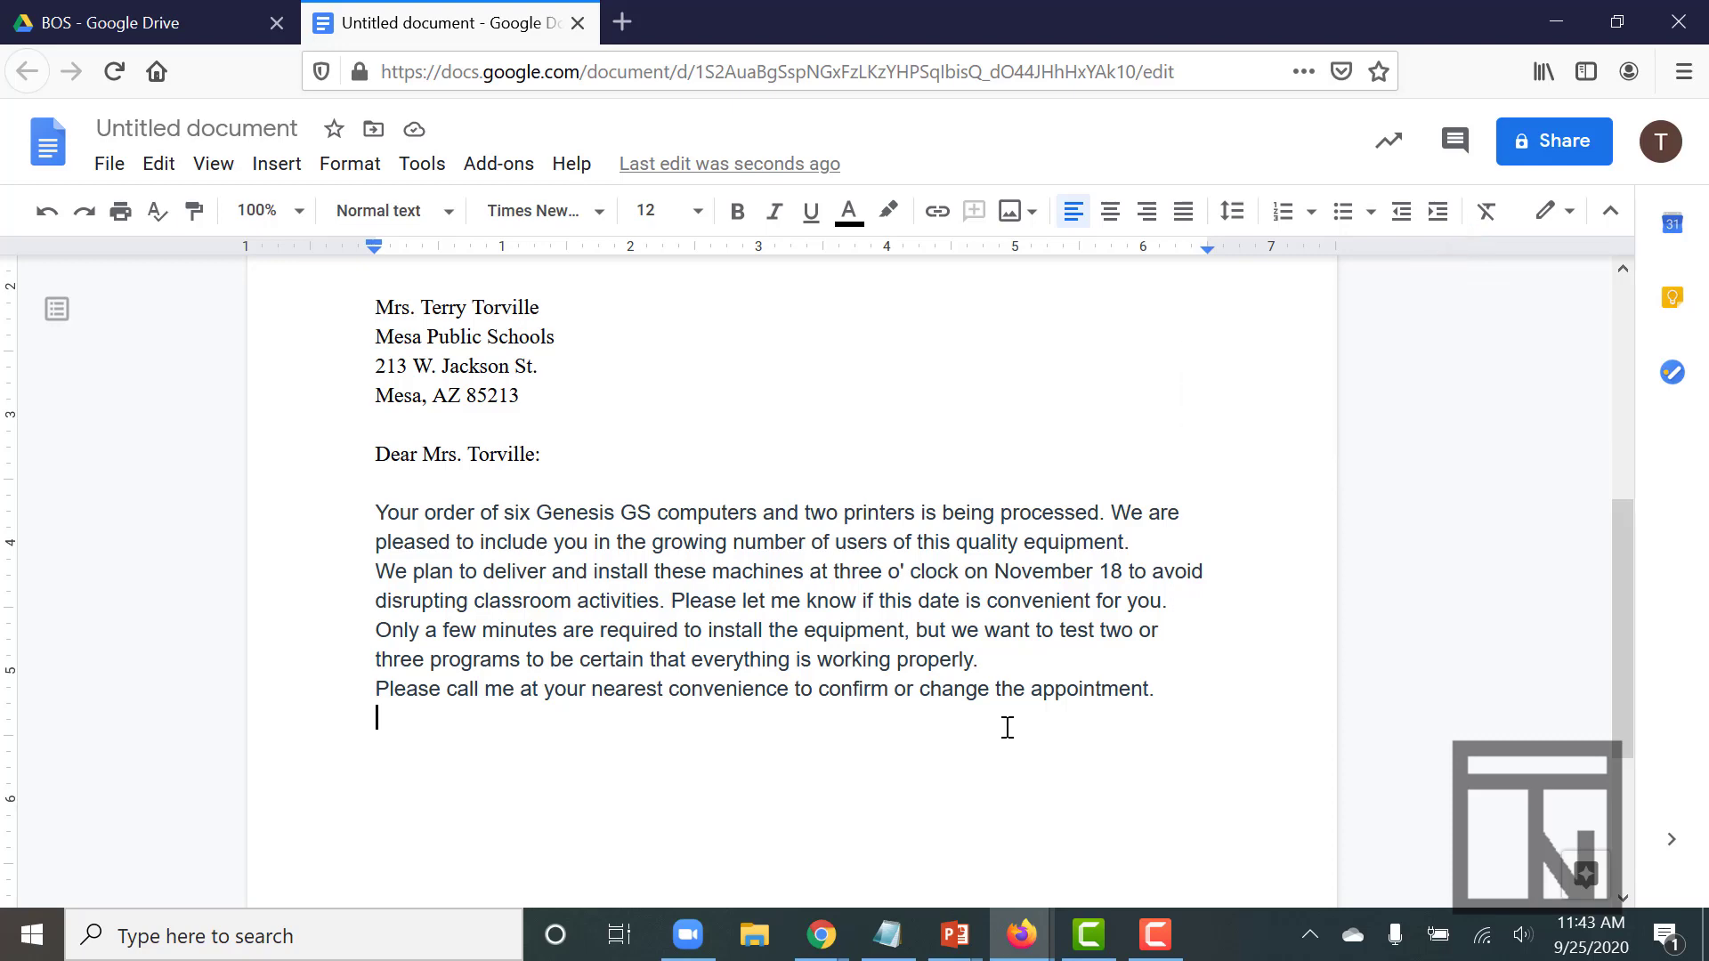
Clear the pasted body's formatting and set it to Times New Roman, size 12
drag(1007, 727, 366, 519)
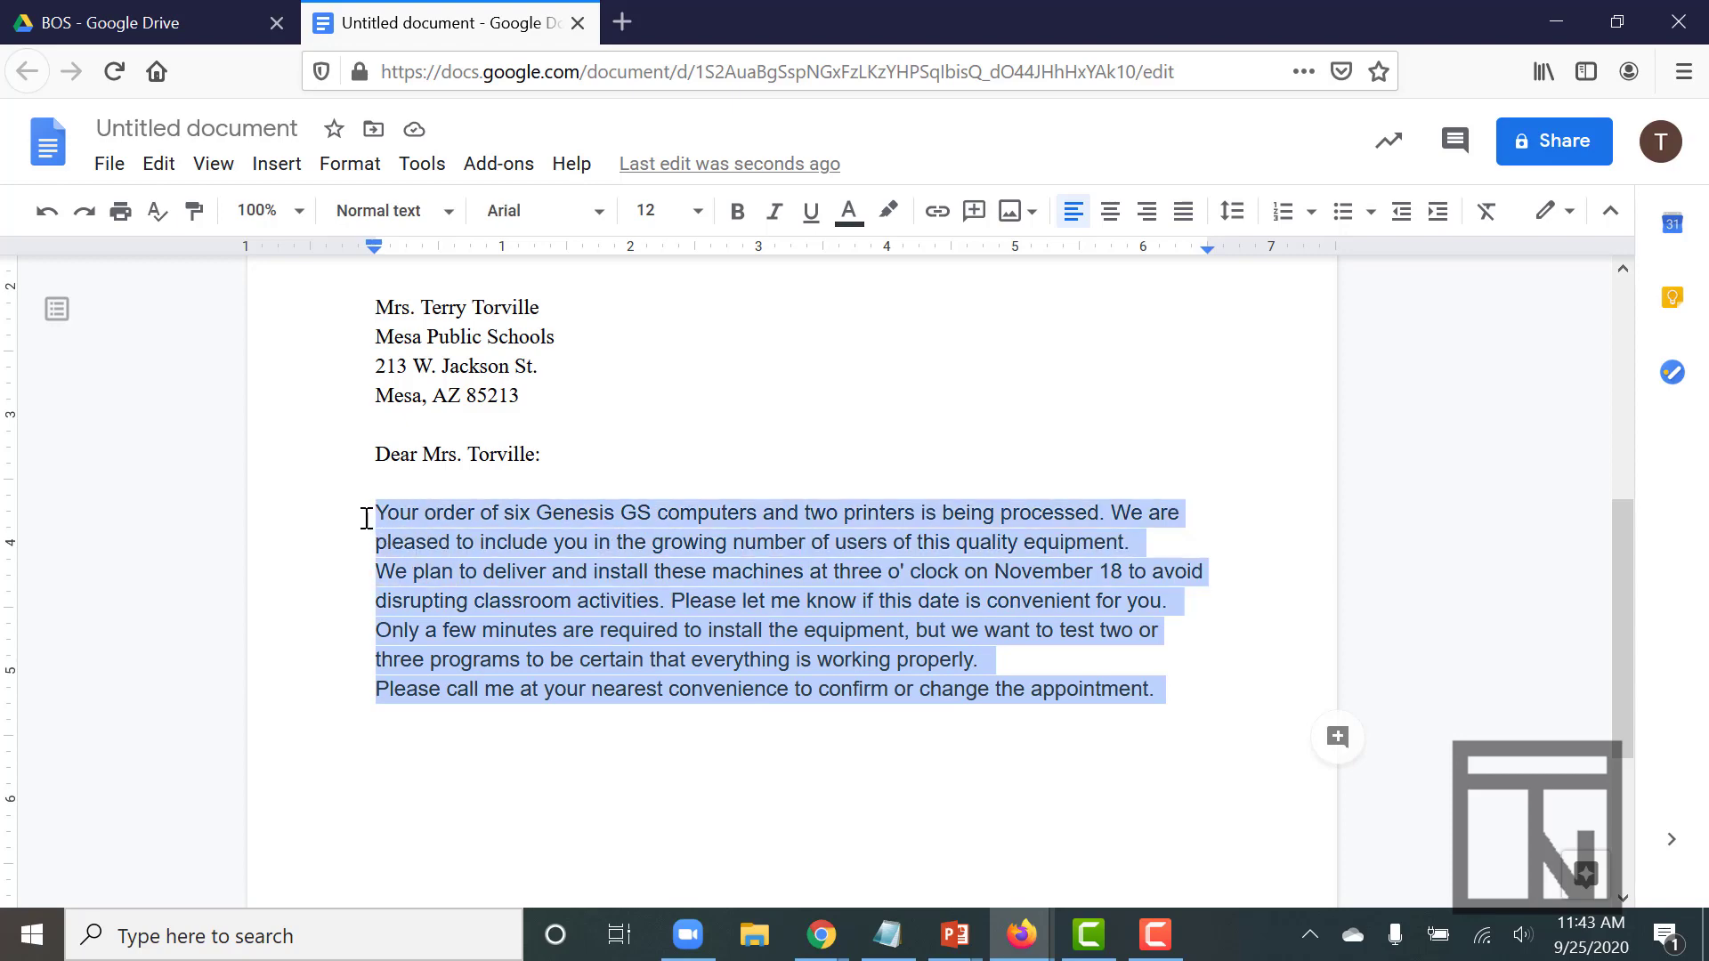
click(1490, 223)
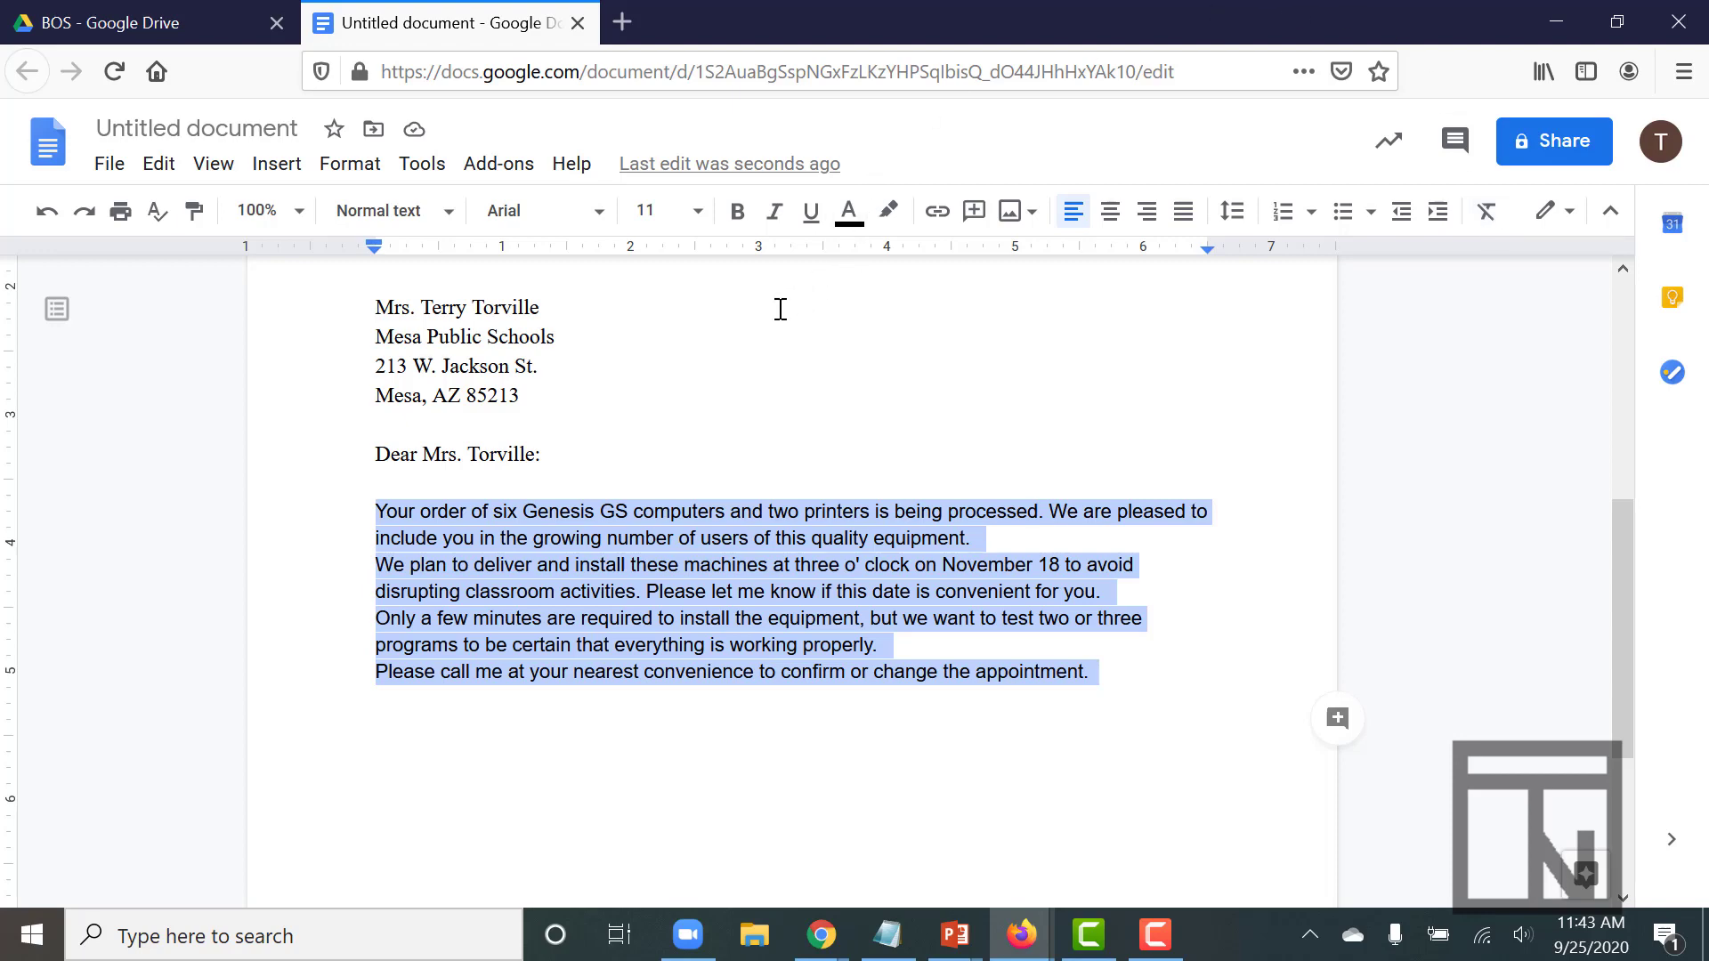
click(601, 214)
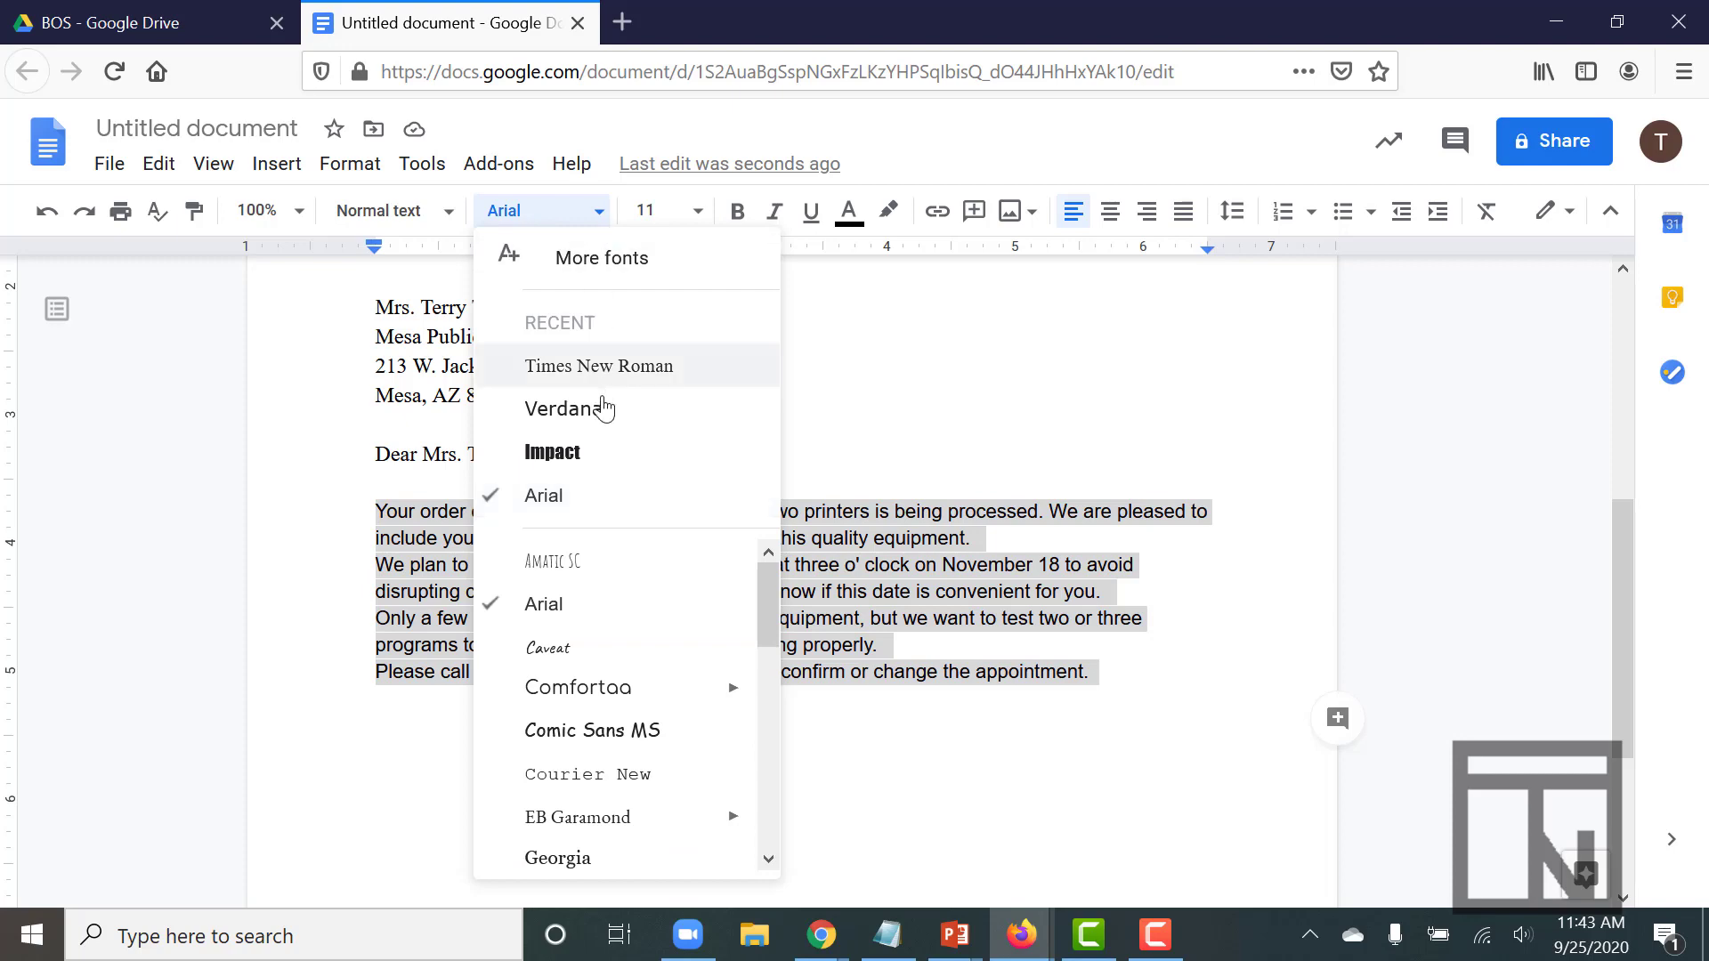
click(591, 370)
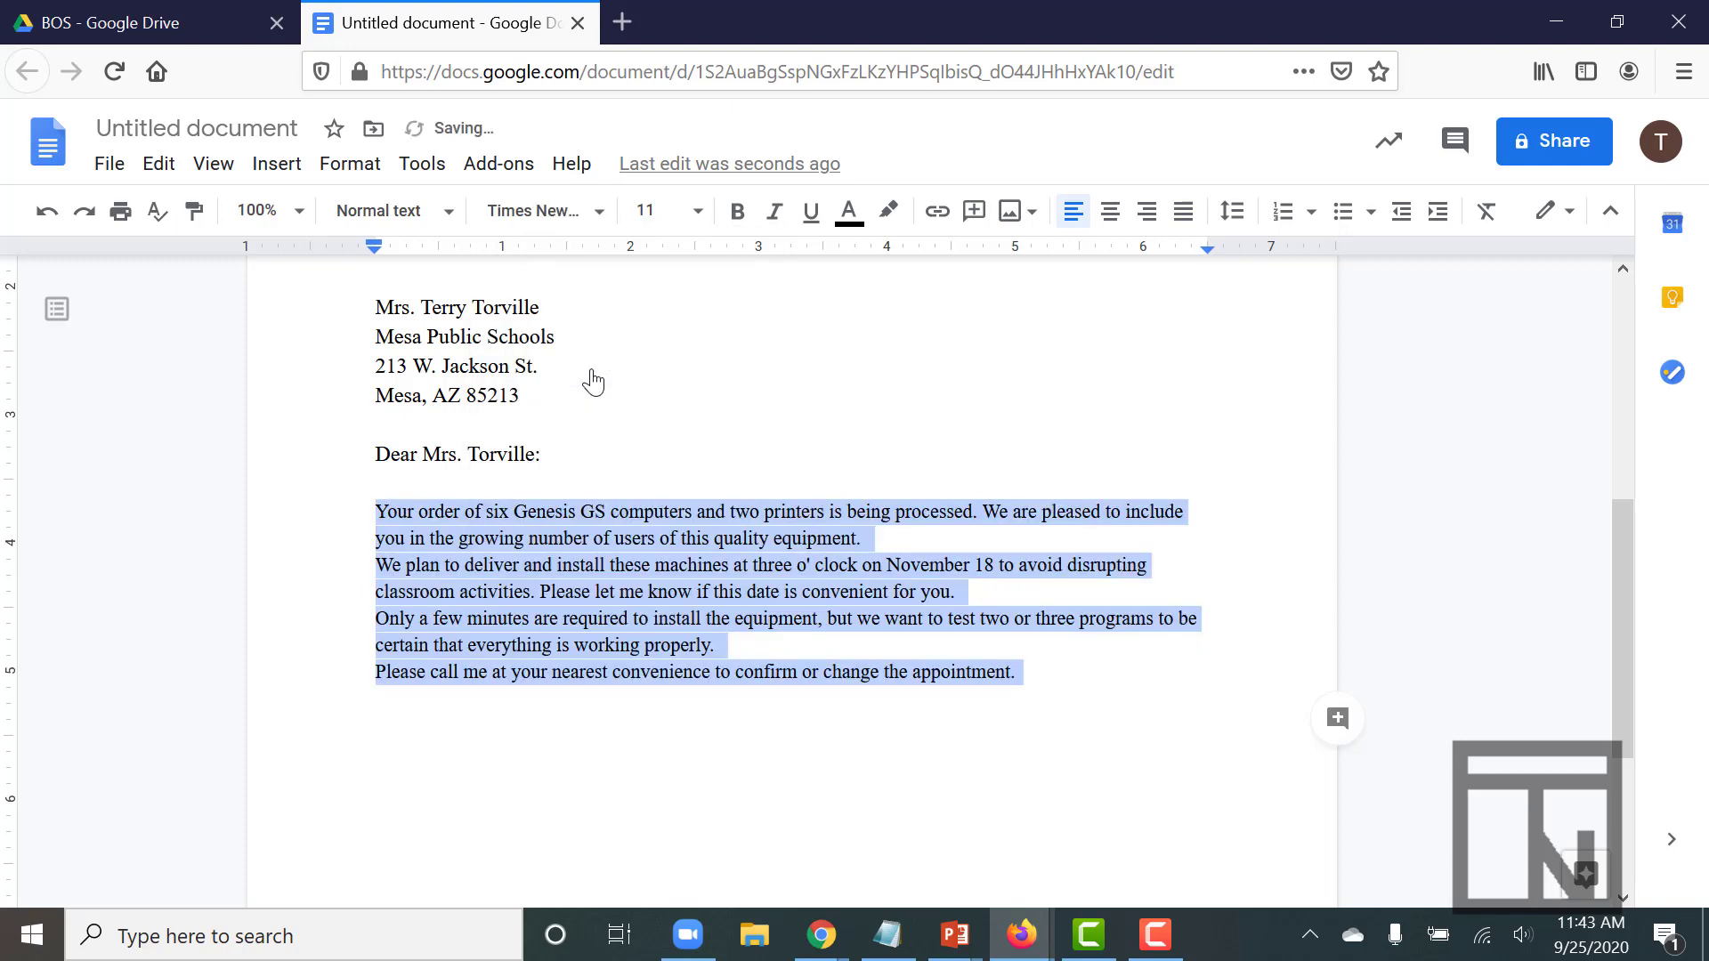
click(699, 220)
click(653, 424)
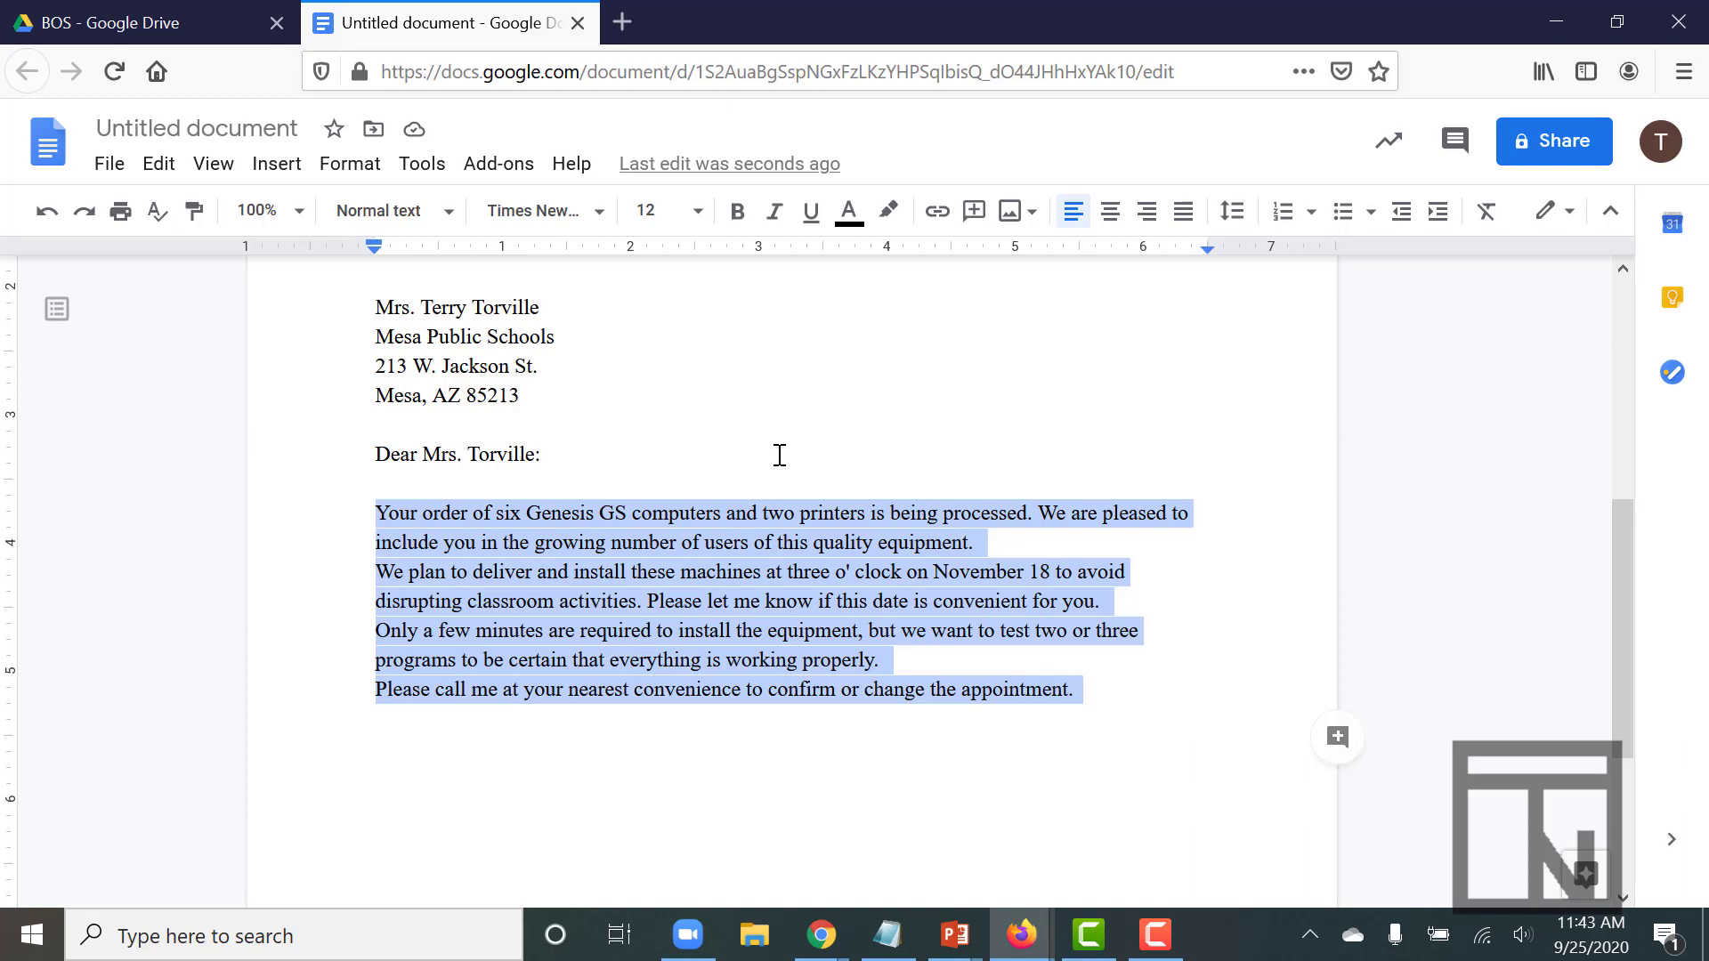
click(564, 513)
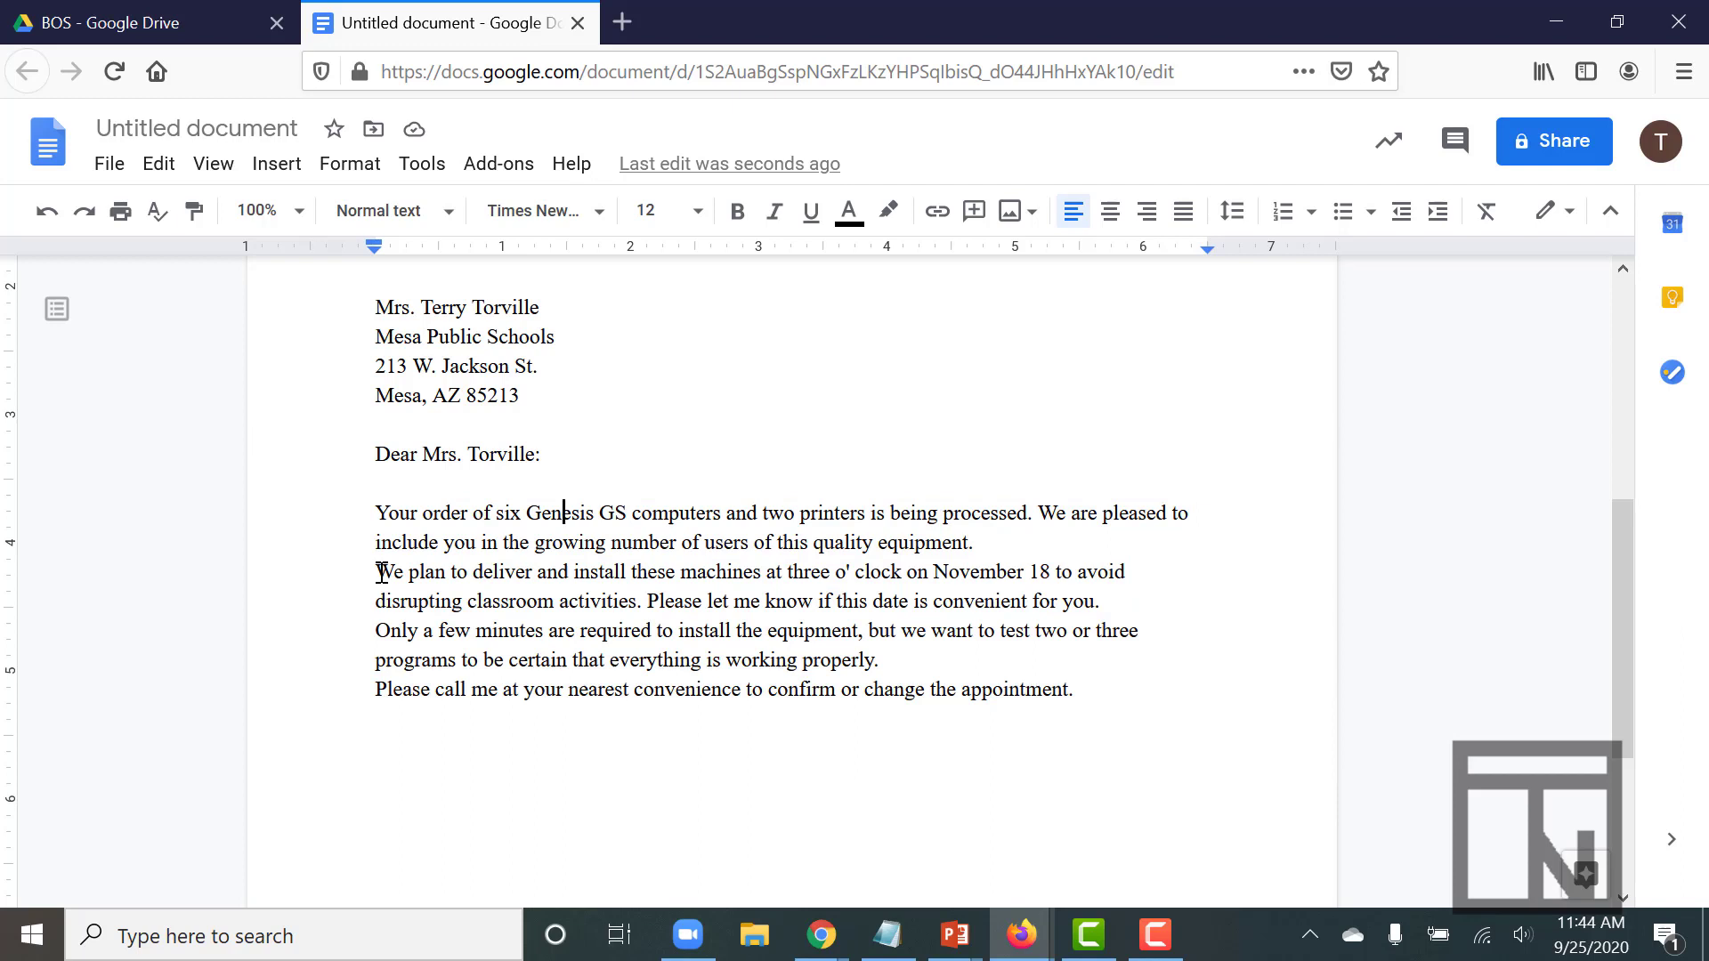
Insert a blank line before the second, third and fourth body paragraphs
click(377, 572)
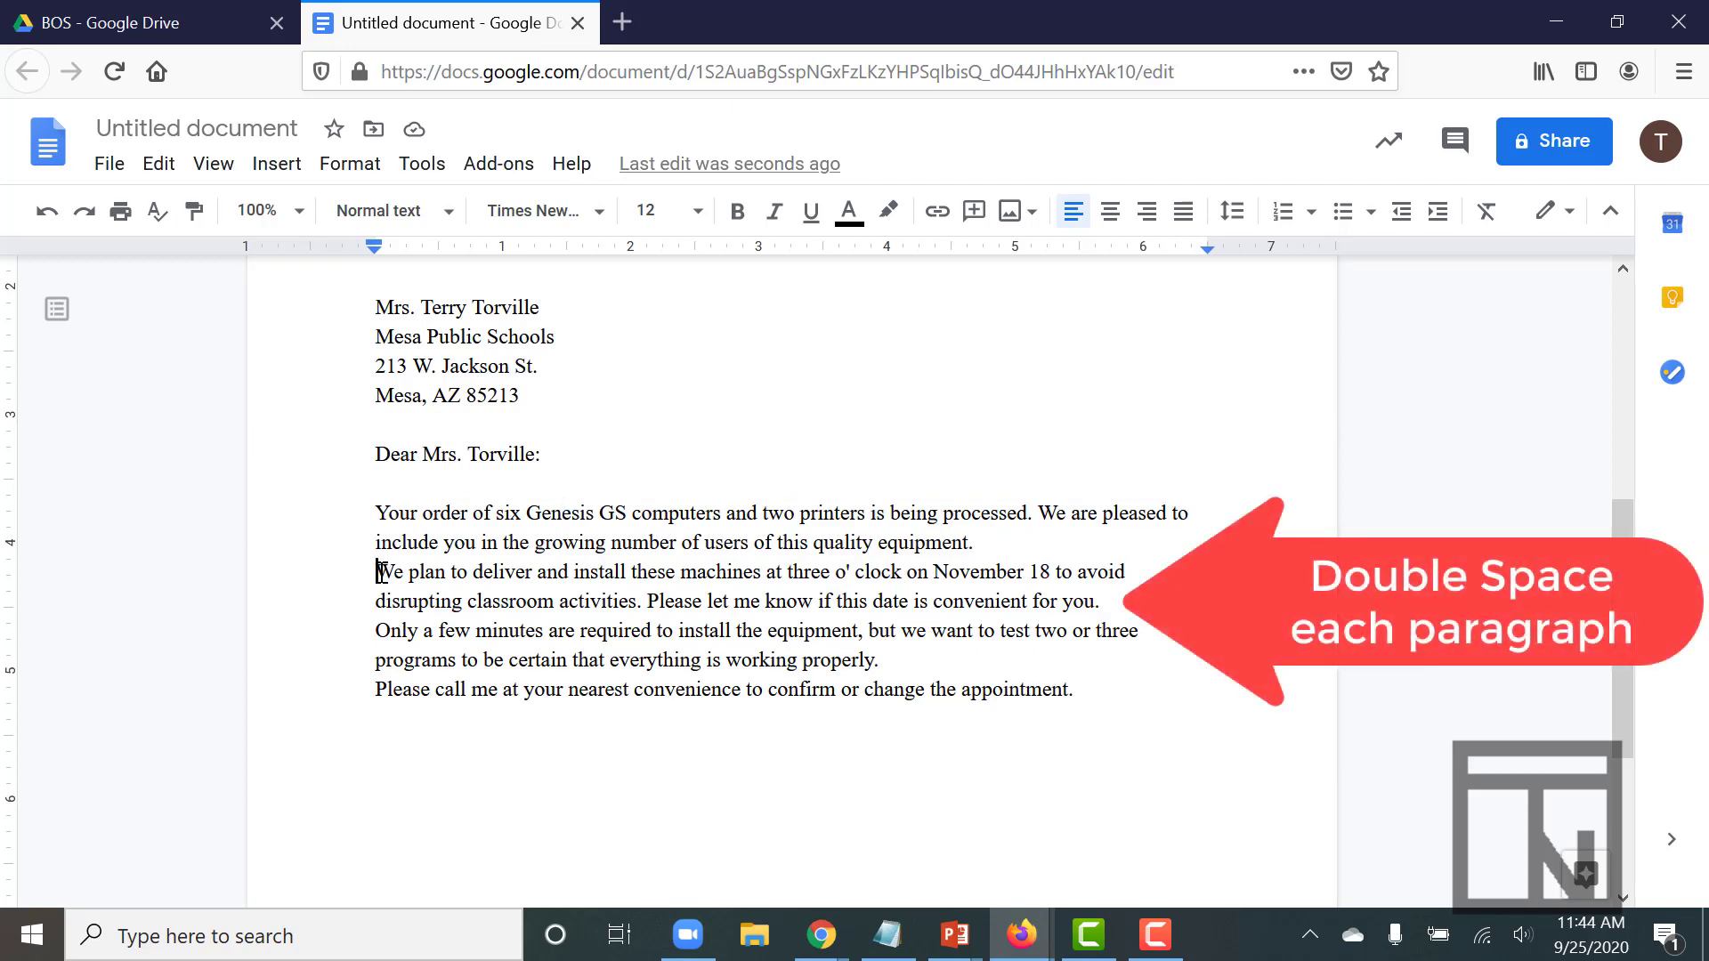
key(Return)
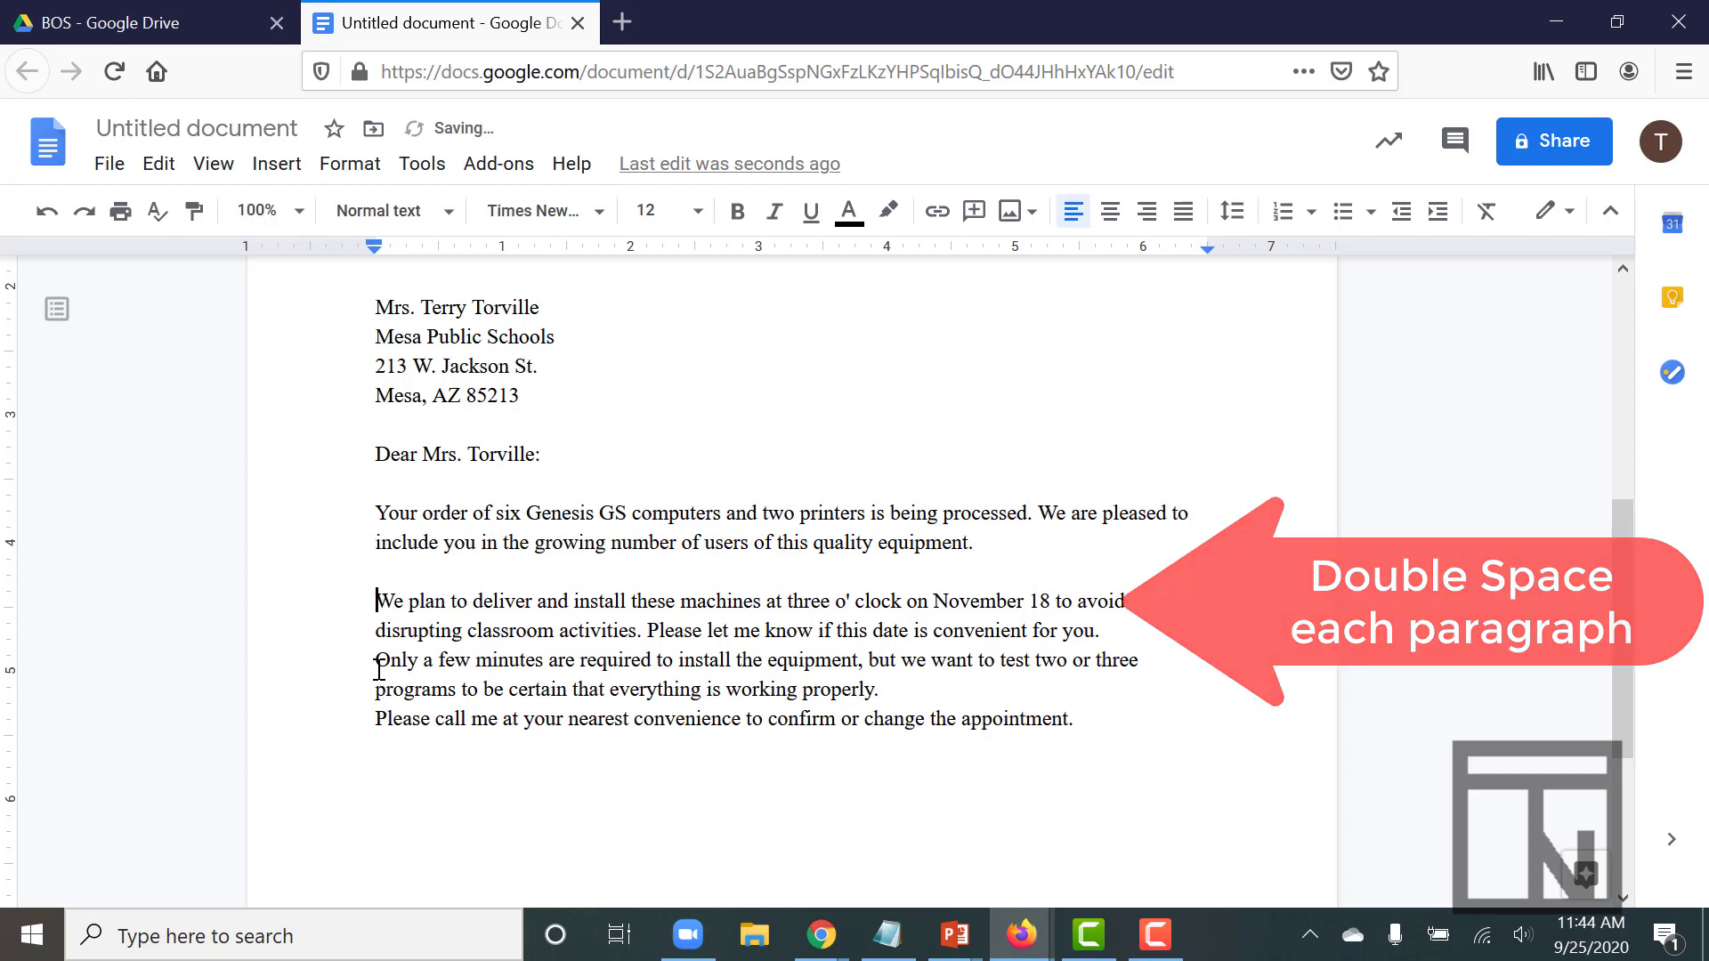
click(375, 660)
key(Return)
click(375, 748)
key(Return)
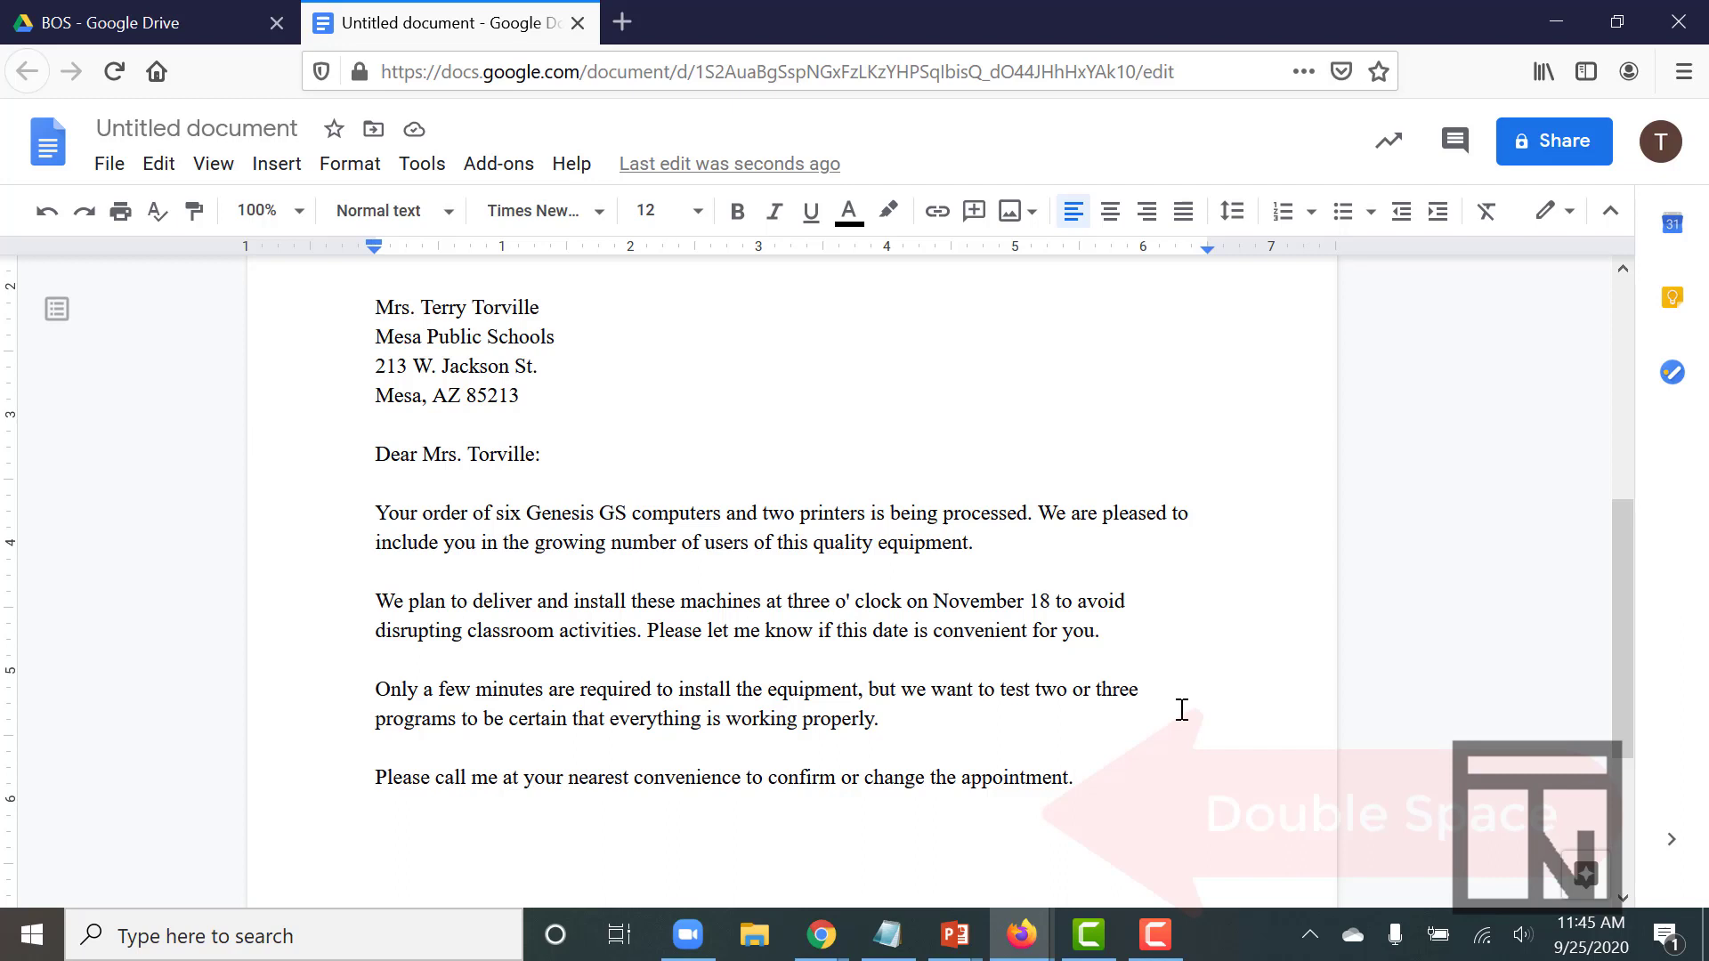
Add the closing 'Sincerely yours' one blank line below the last paragraph
key(Return)
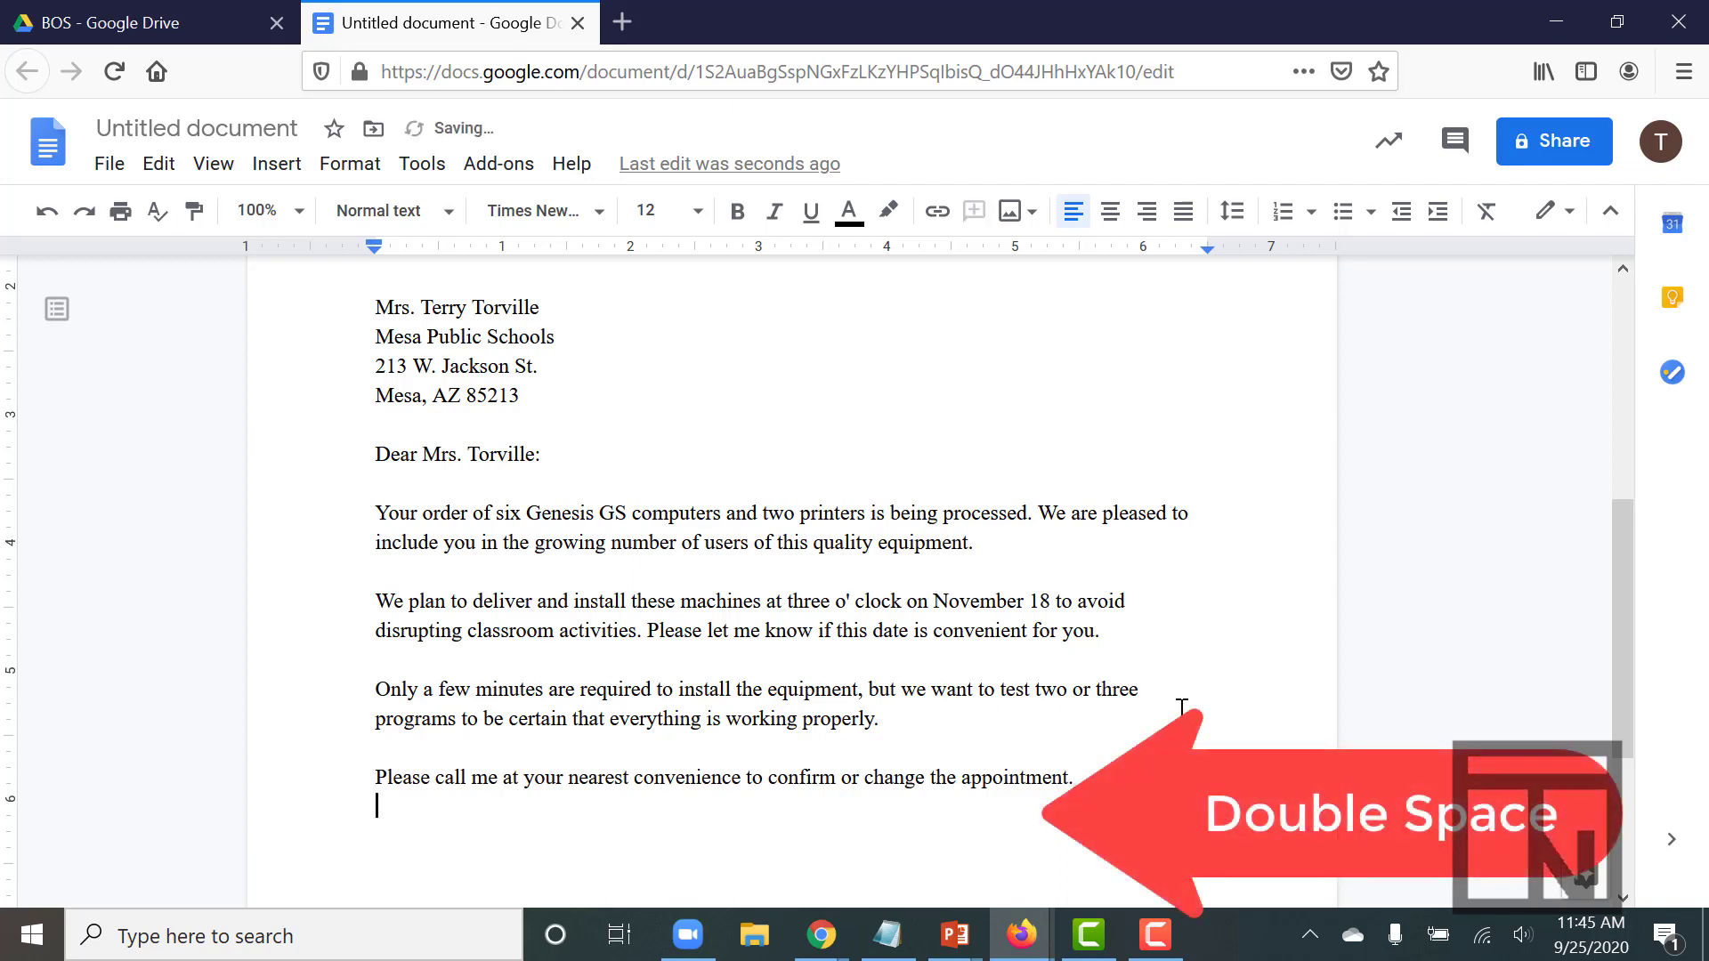
key(Return)
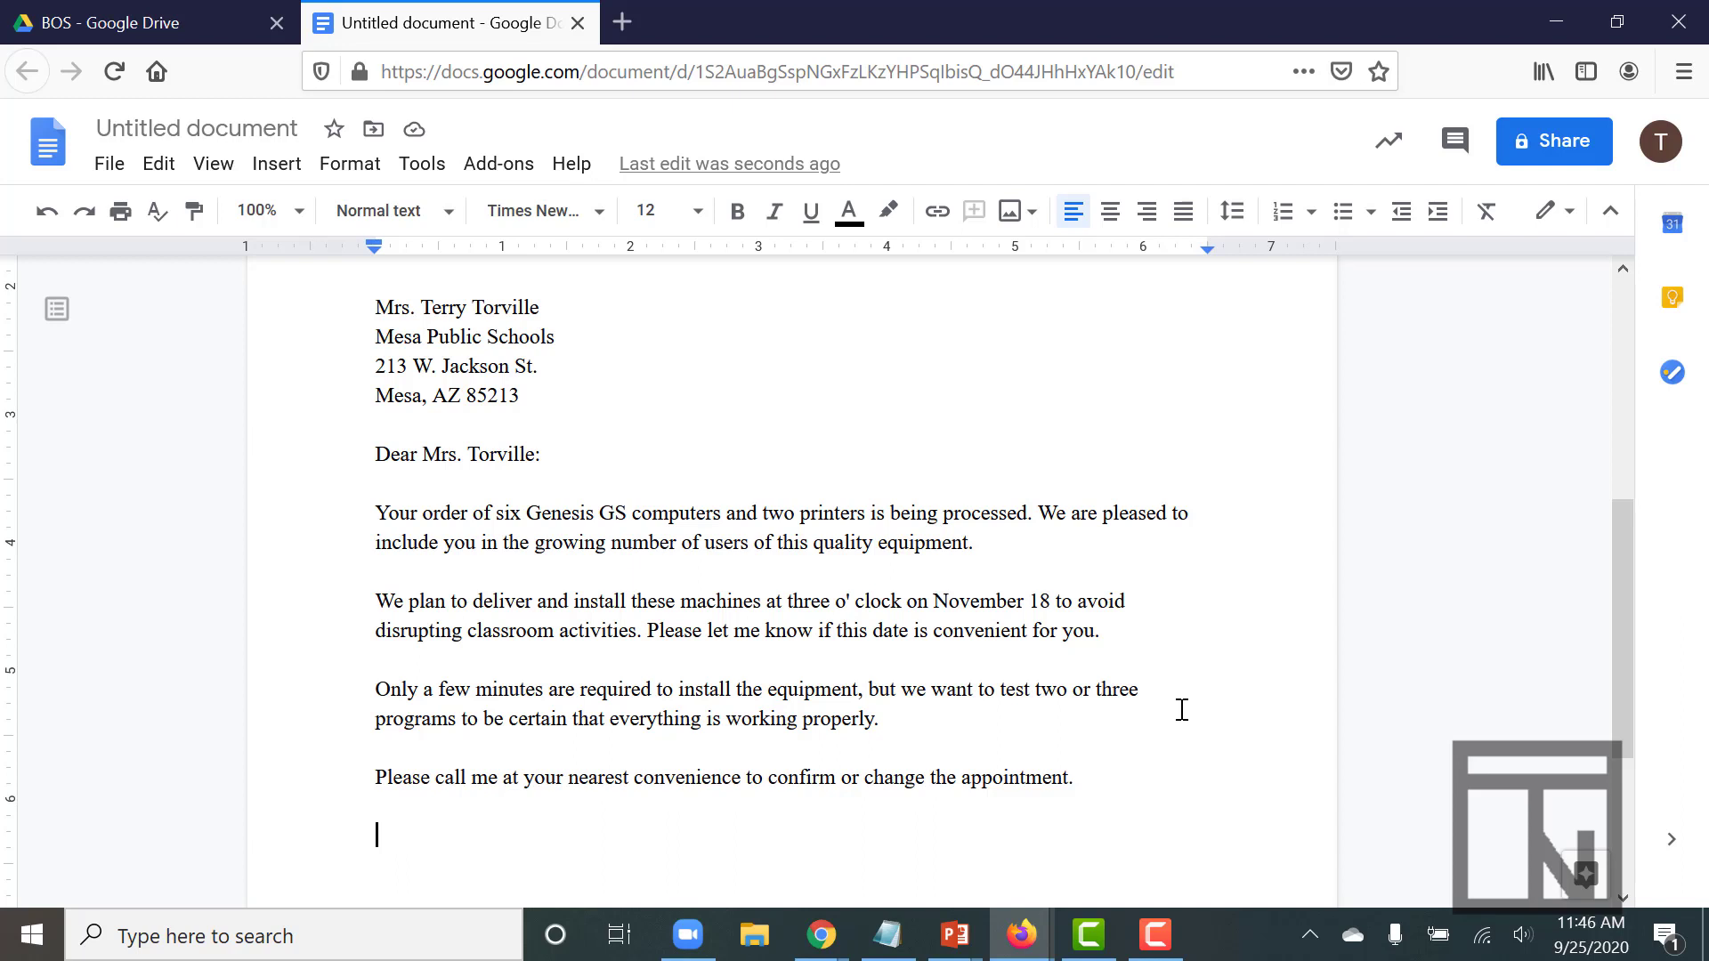
text(Sincerely)
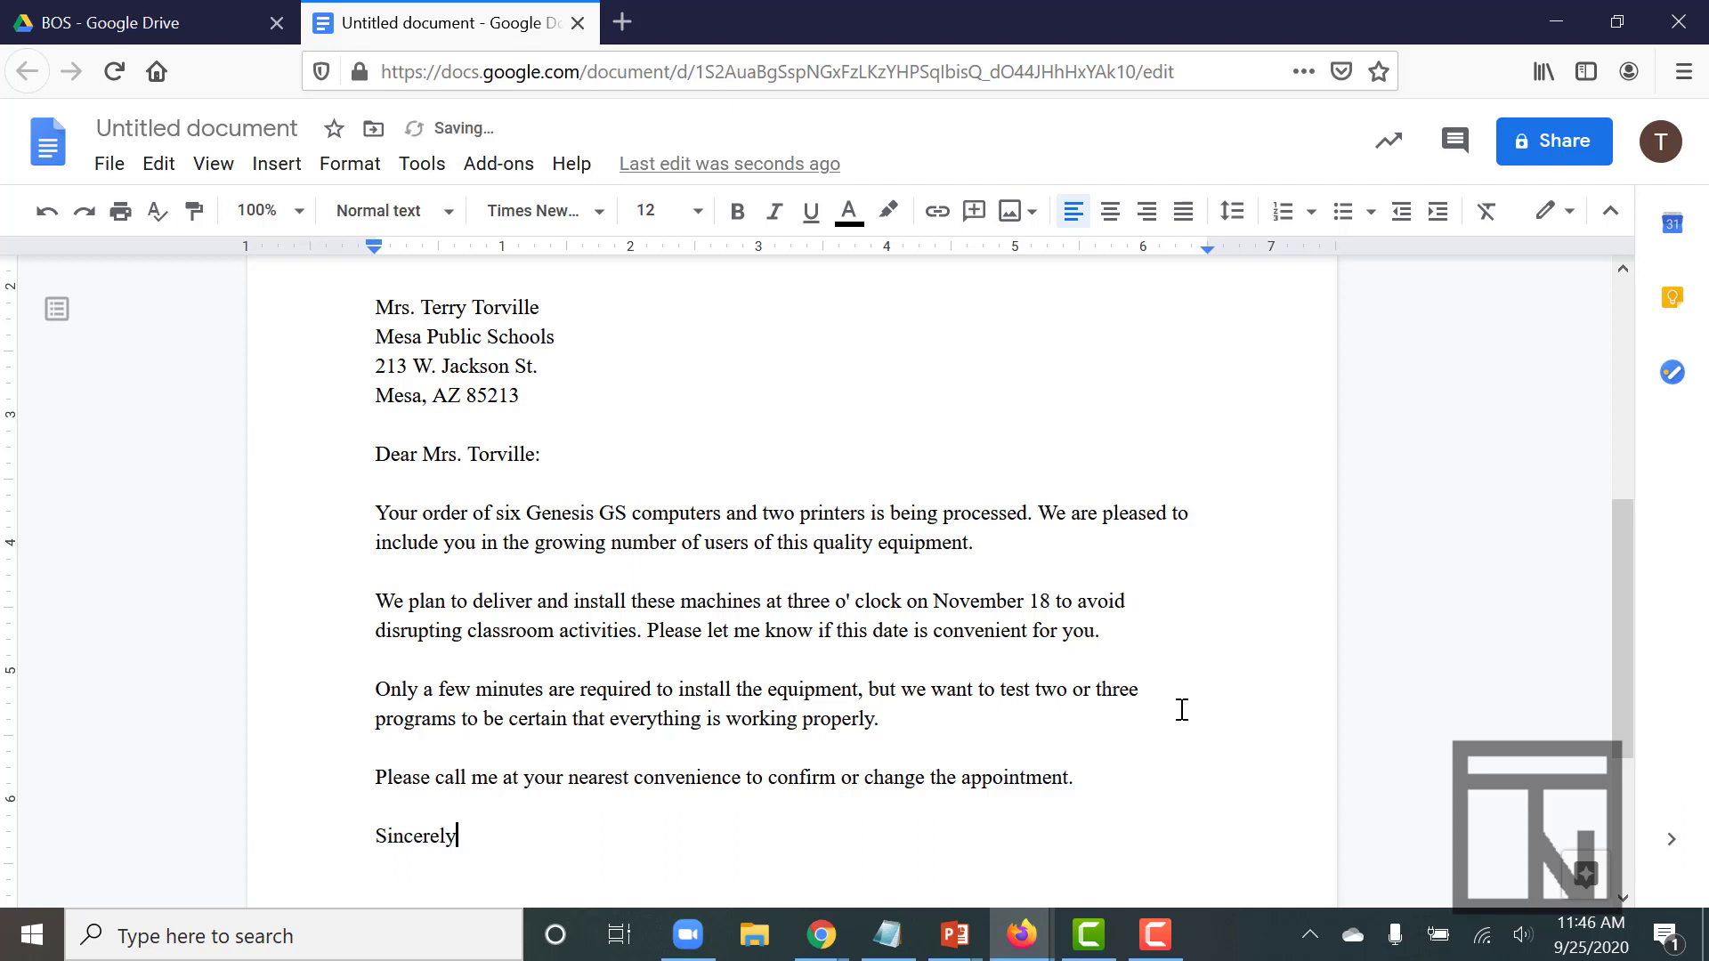
text( yours)
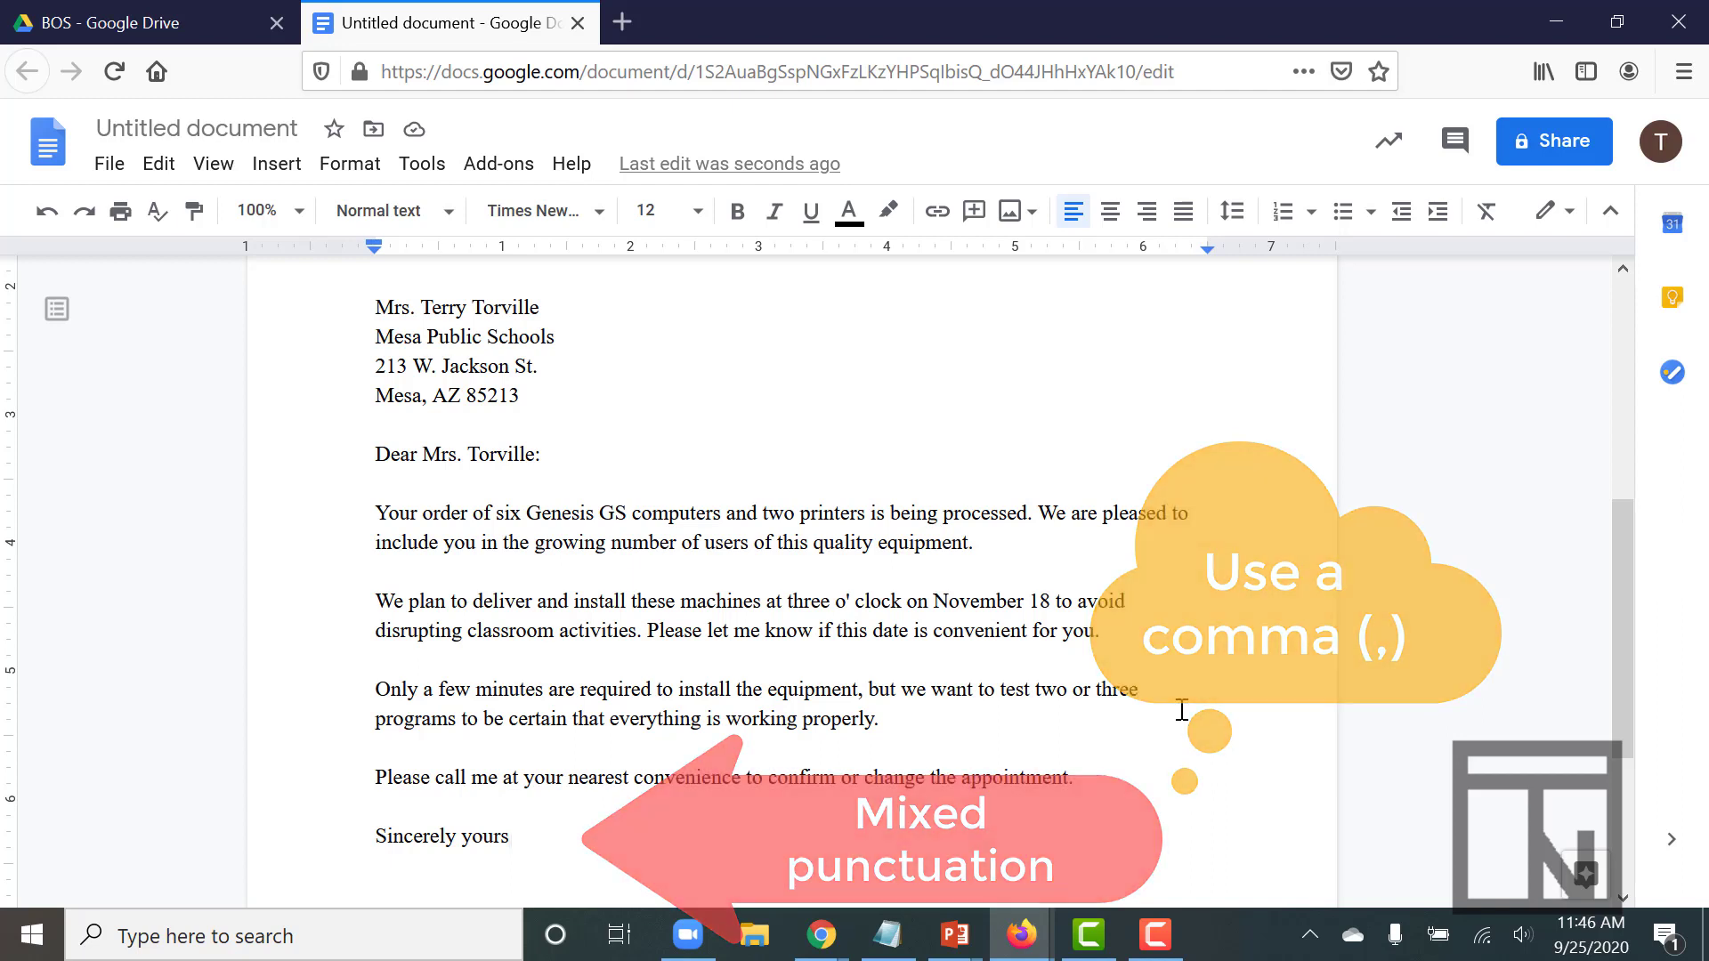
Finish 'Sincerely yours,' with four blank lines, the writer's name, and 'Sales Manager' beneath
text(,)
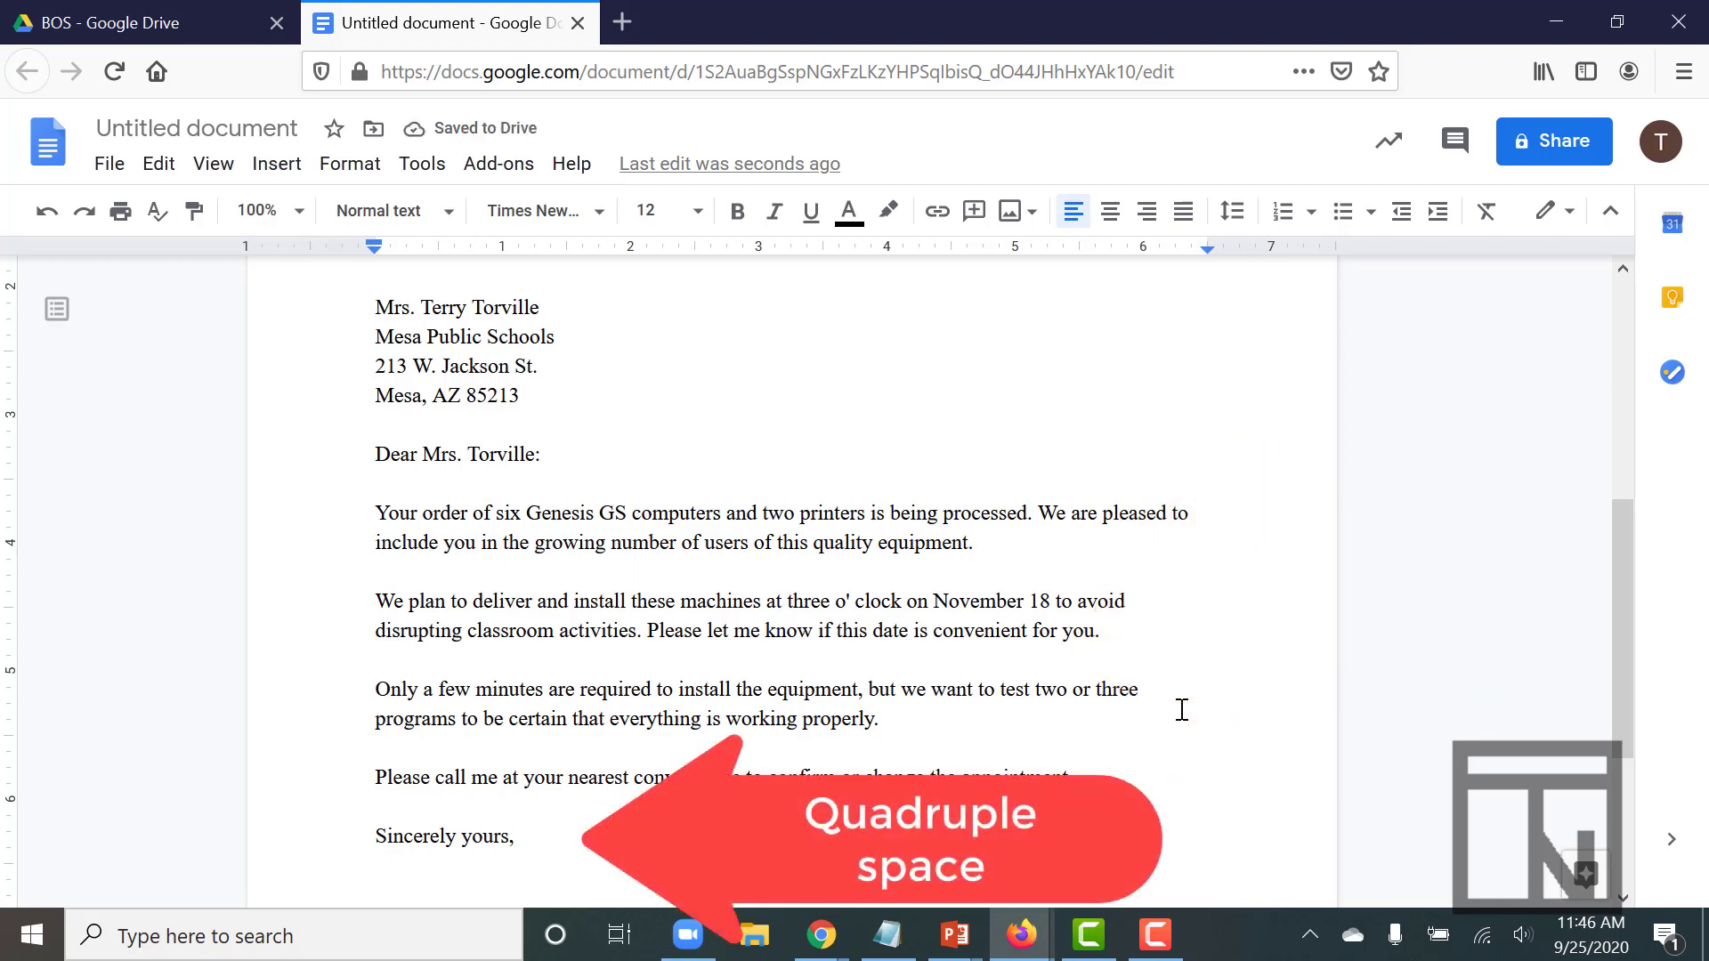
key(Return)
key(Return)
key(Return)
key(Return)
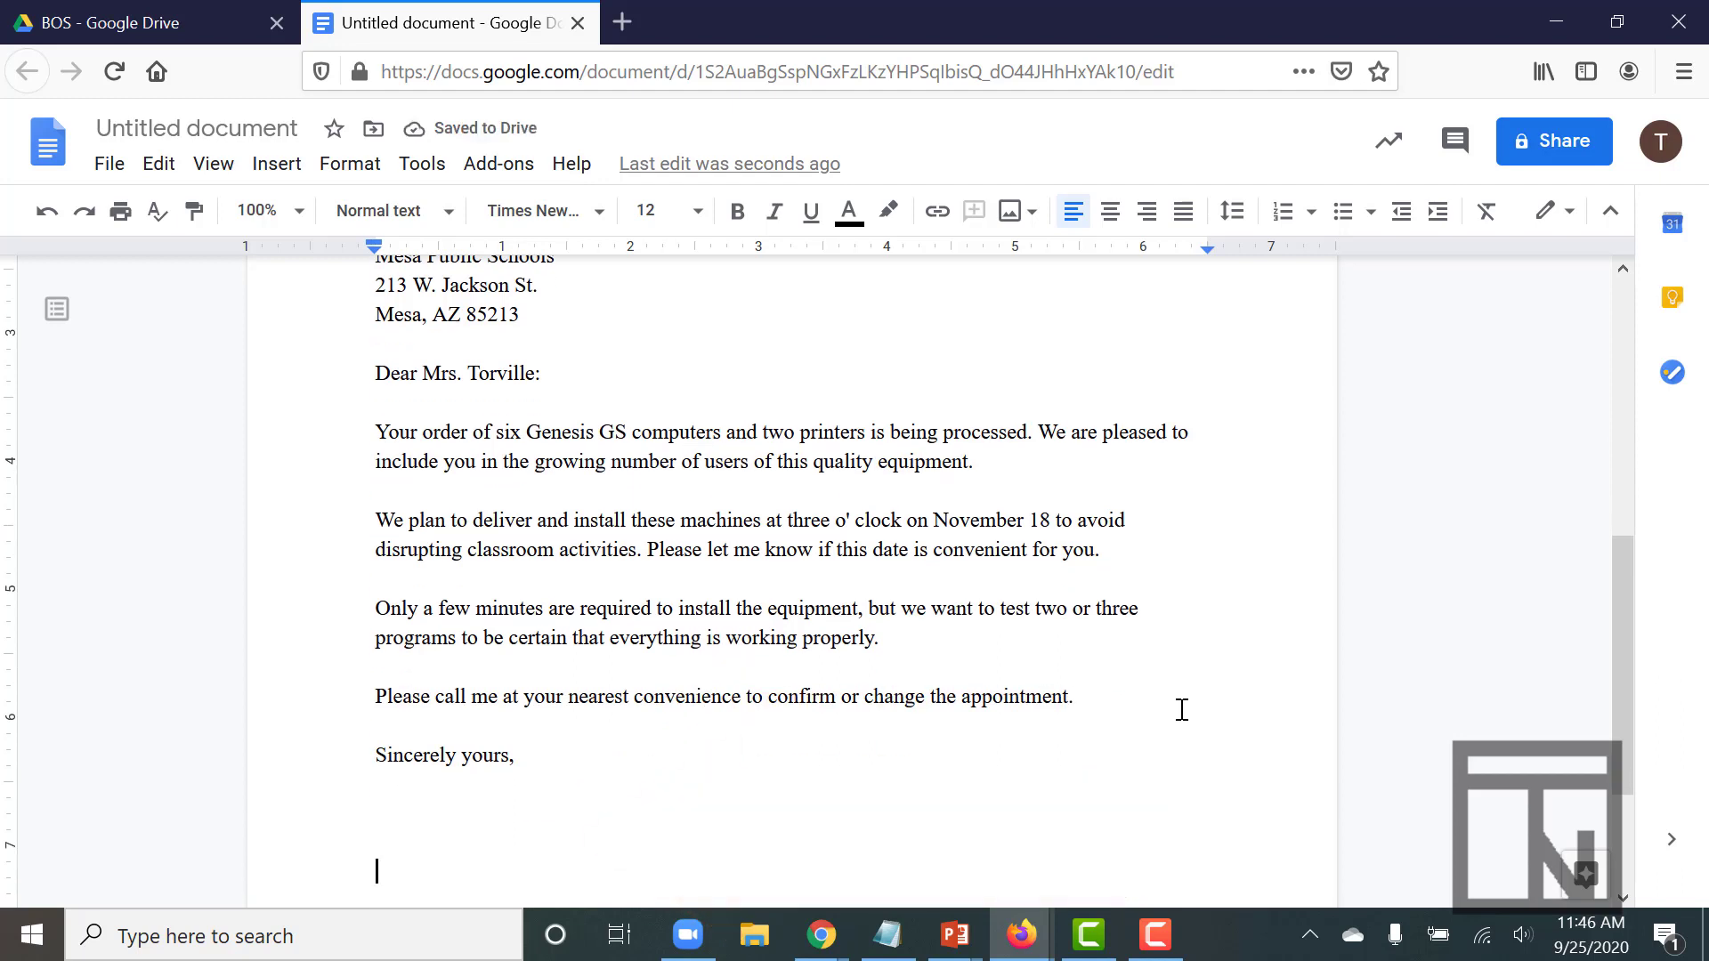
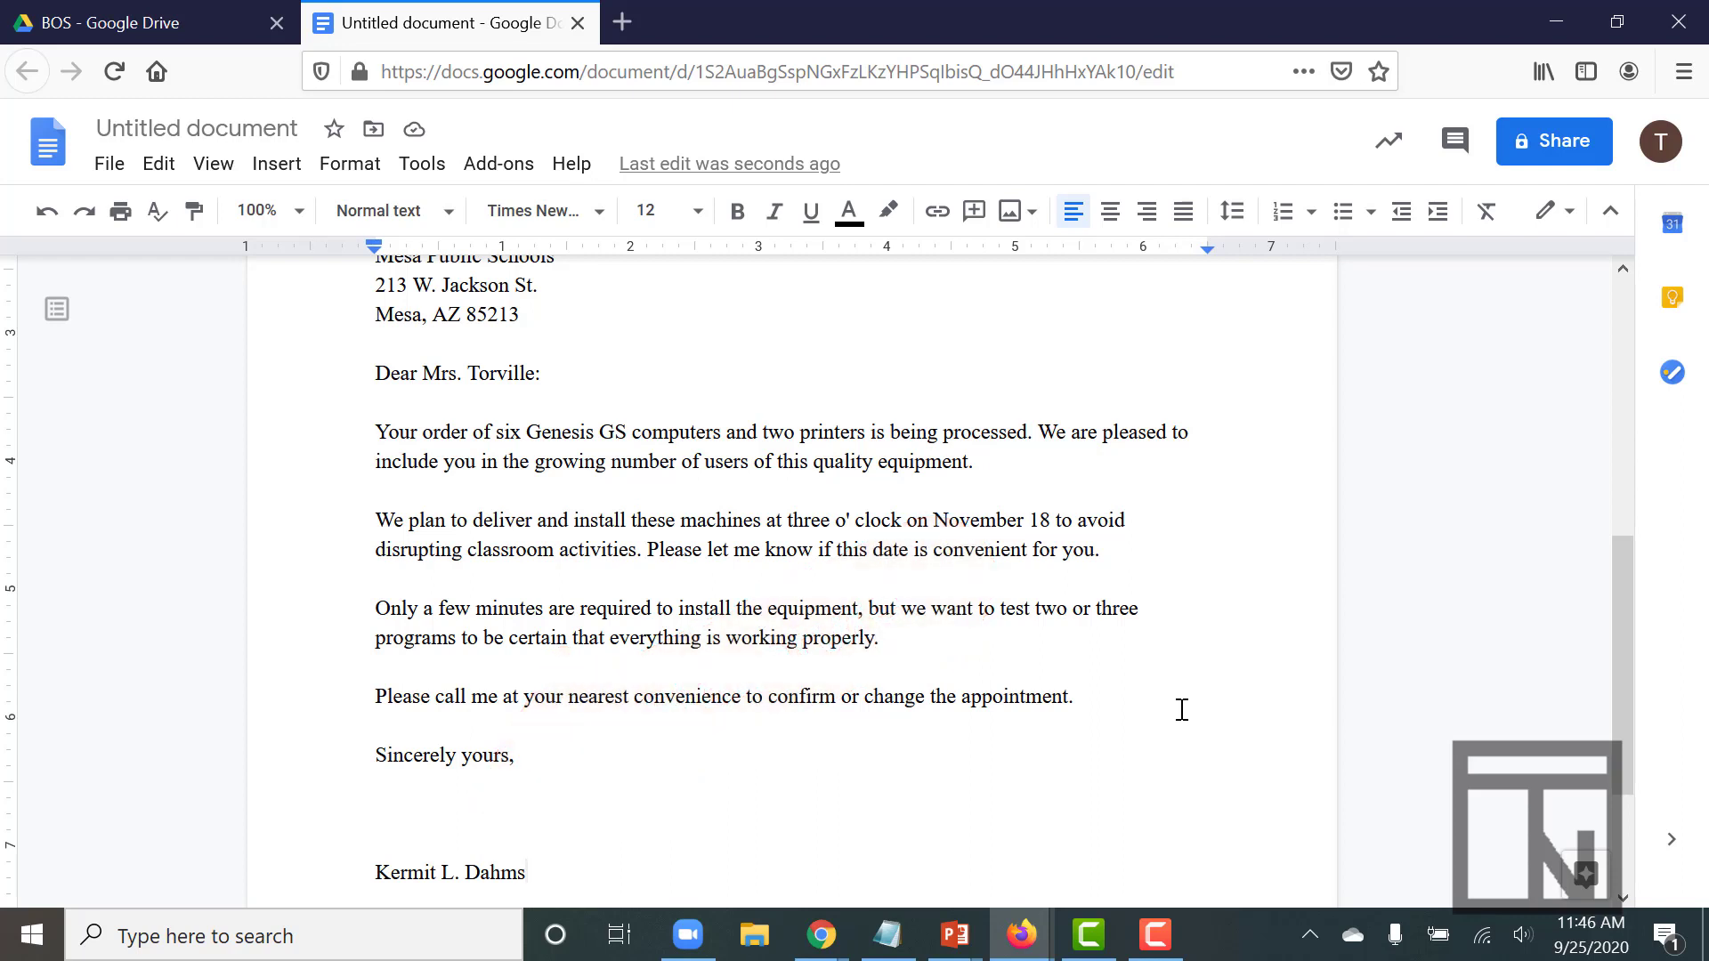
key(Return)
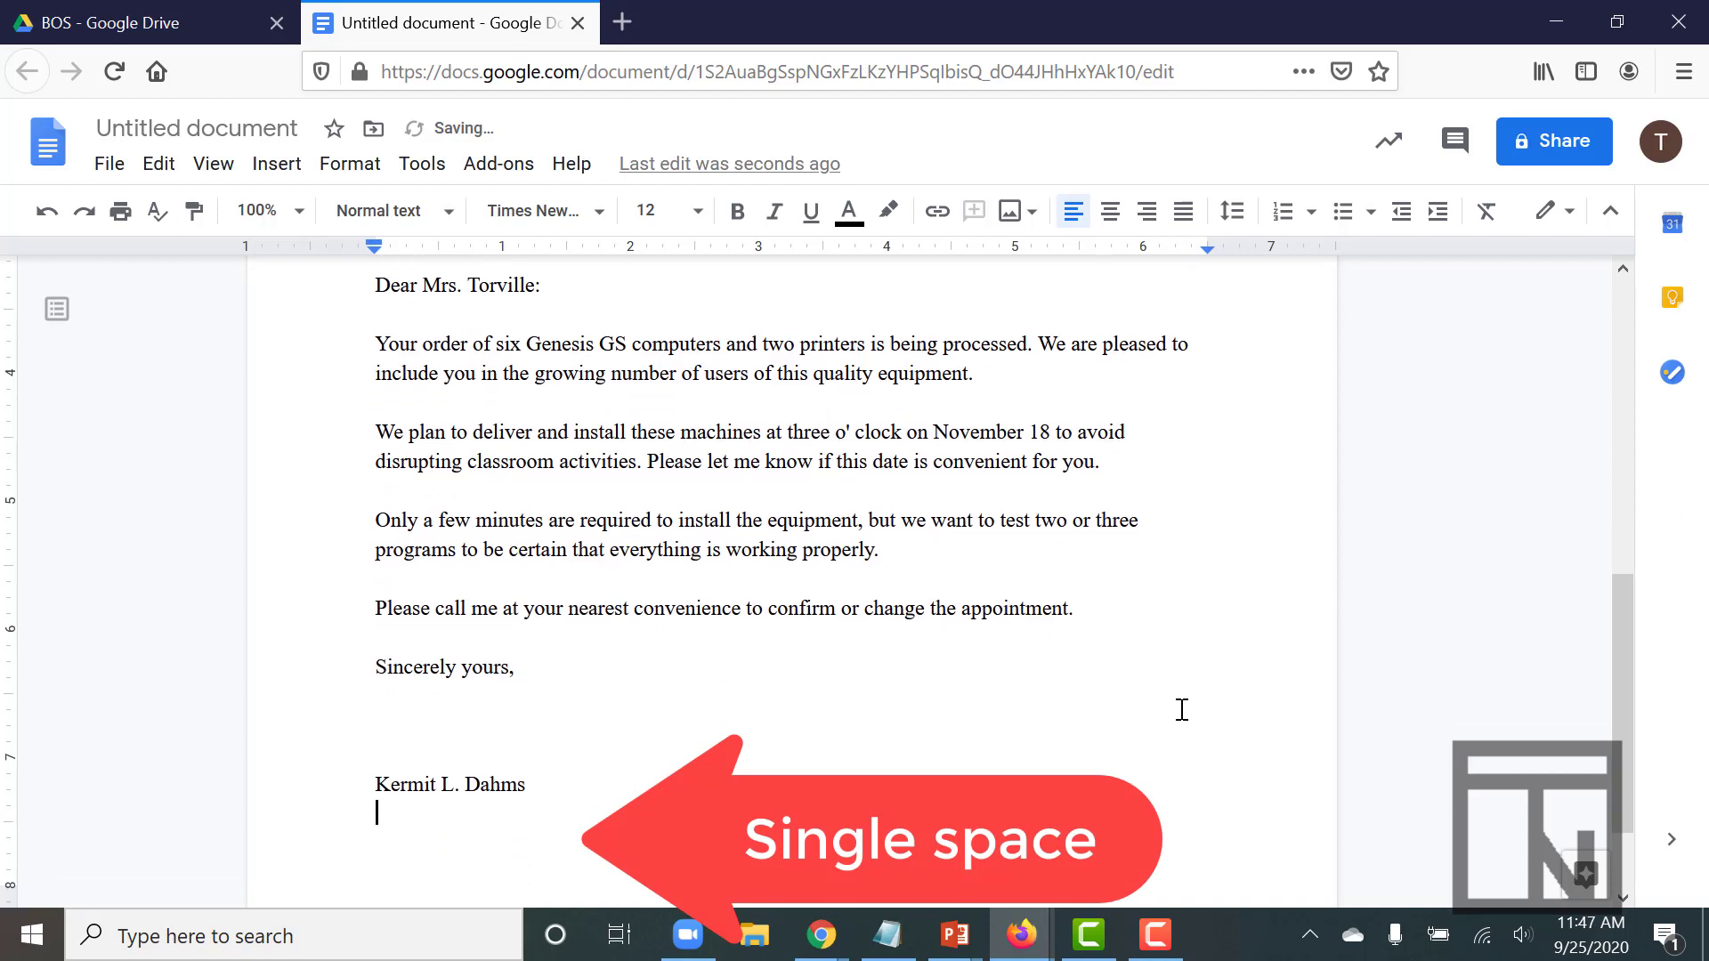
text(Sales Manager)
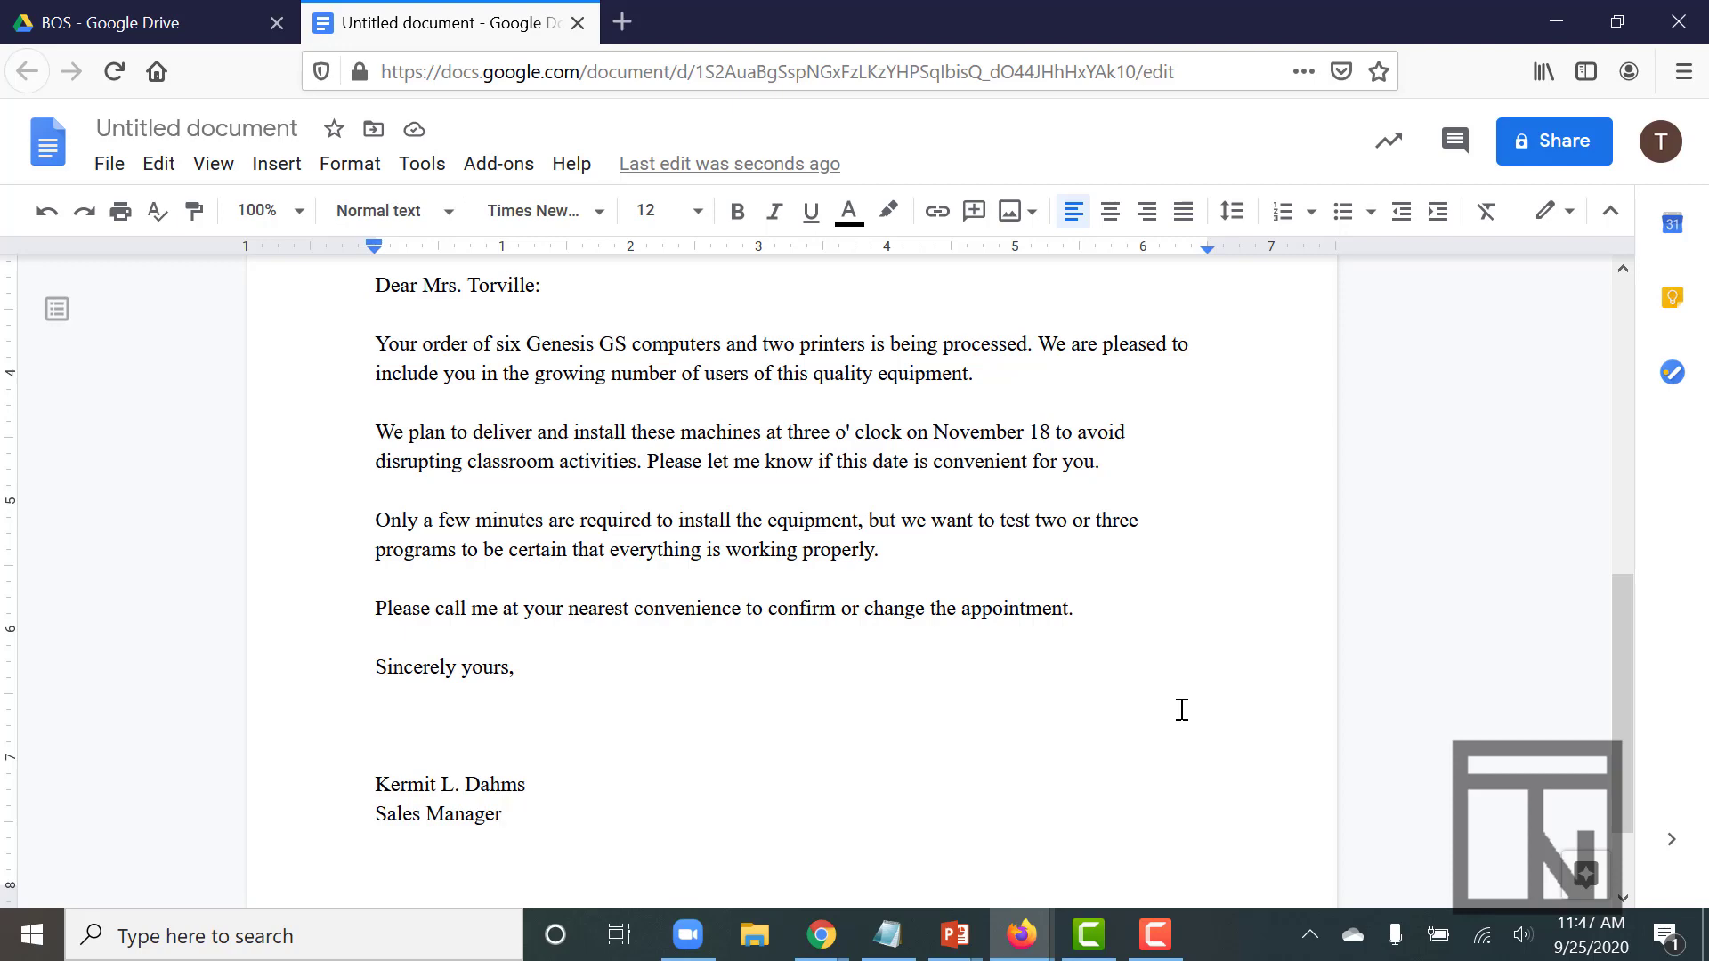
scroll(1182, 709, up, 6)
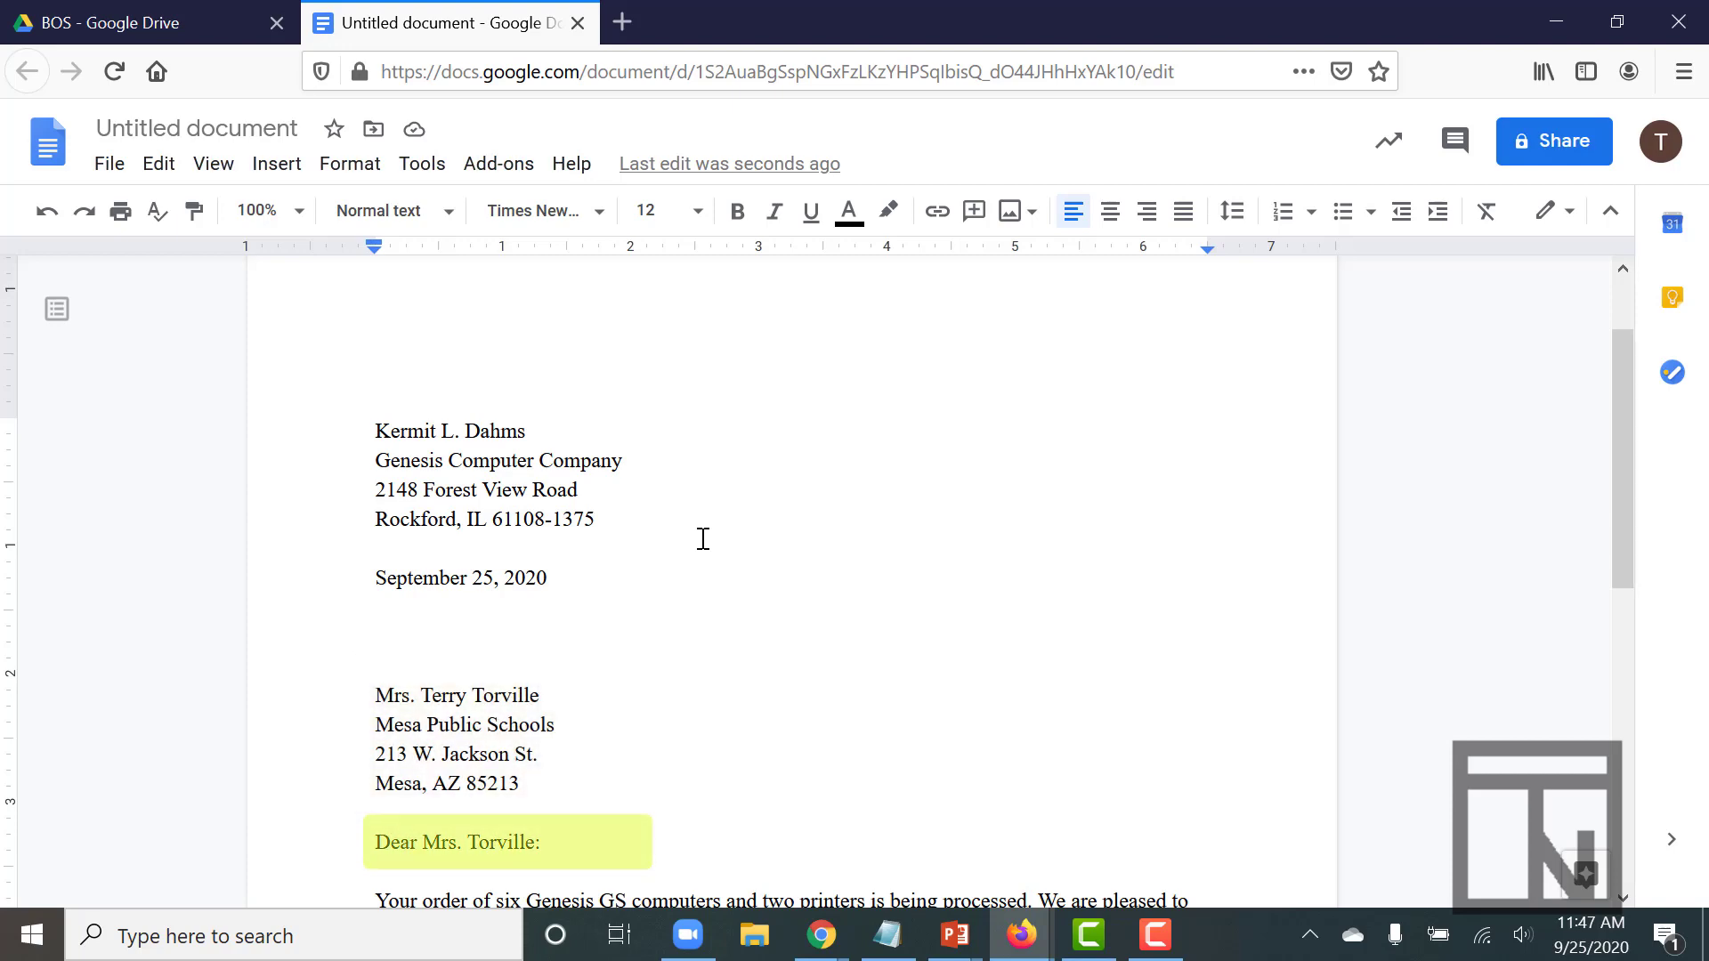
scroll(704, 539, down, 6)
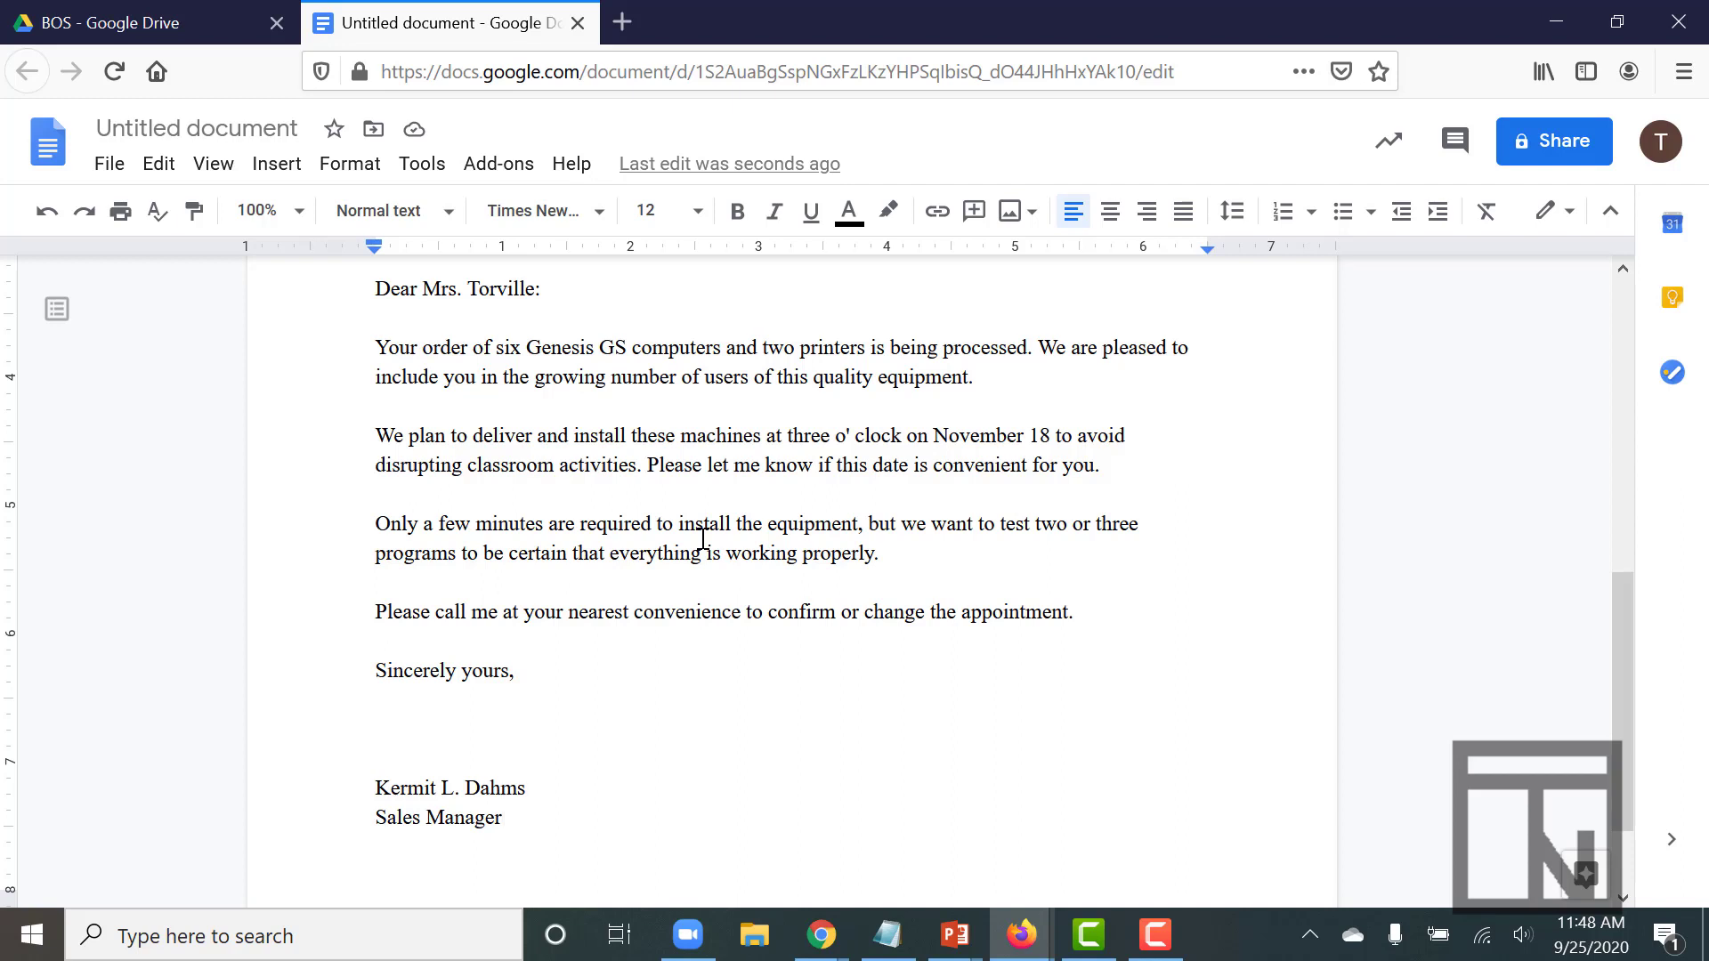
scroll(704, 539, up, 3)
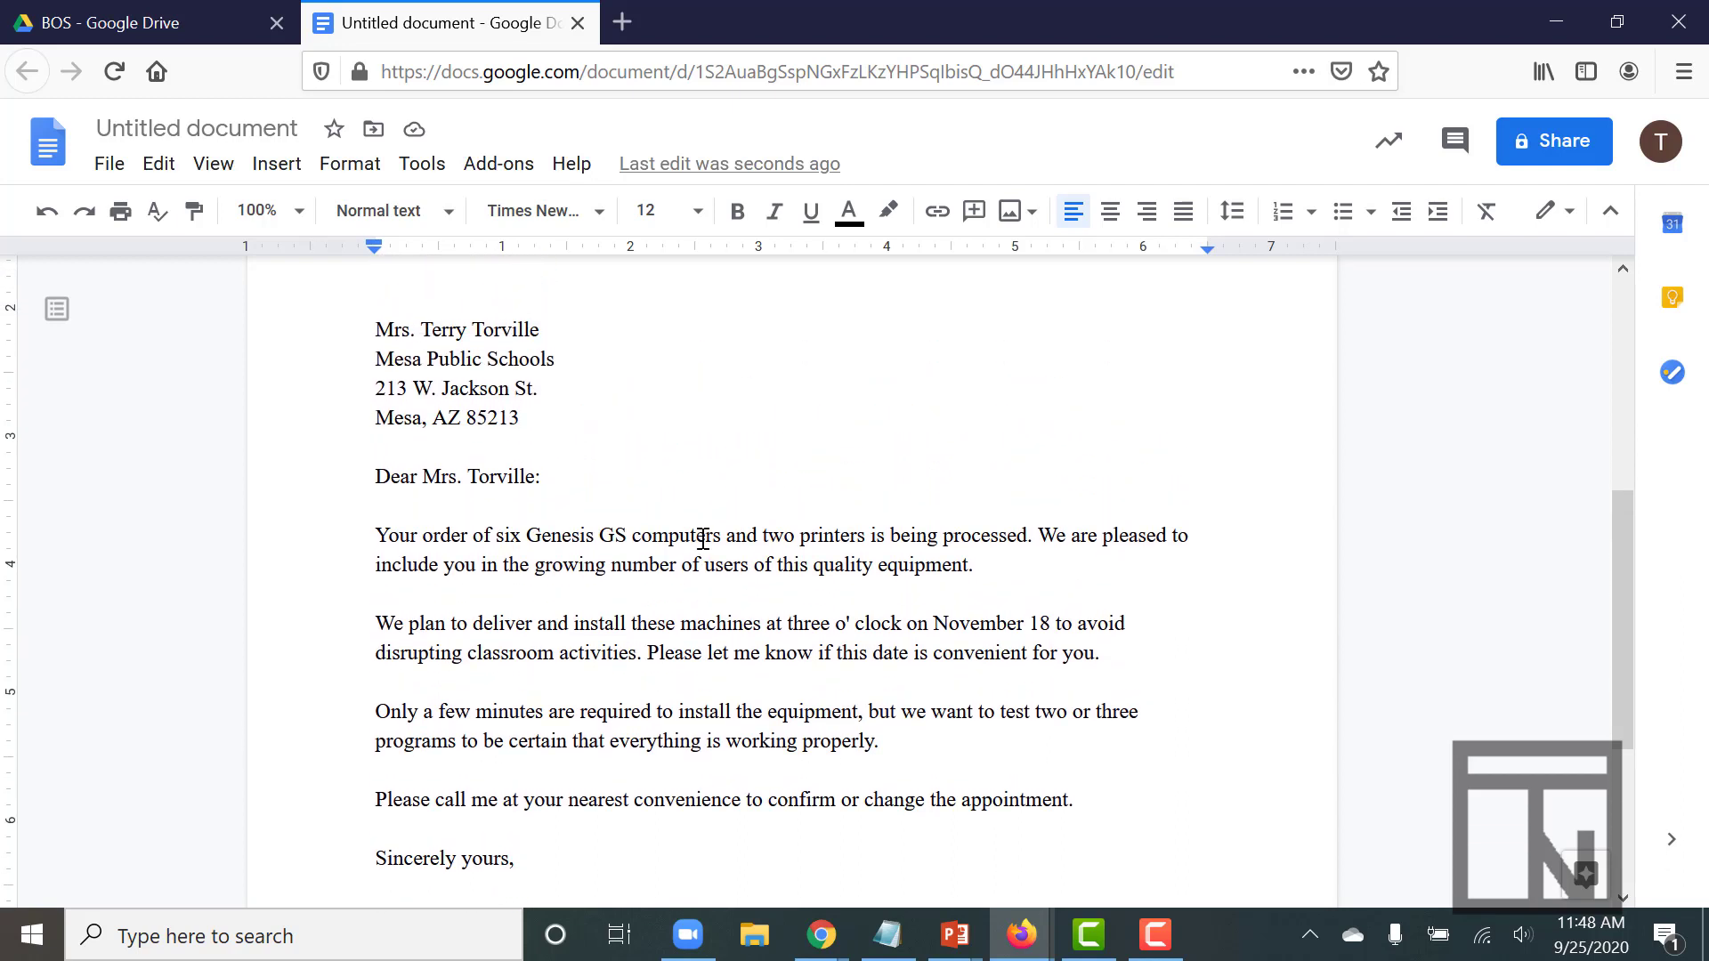
scroll(703, 539, down, 2)
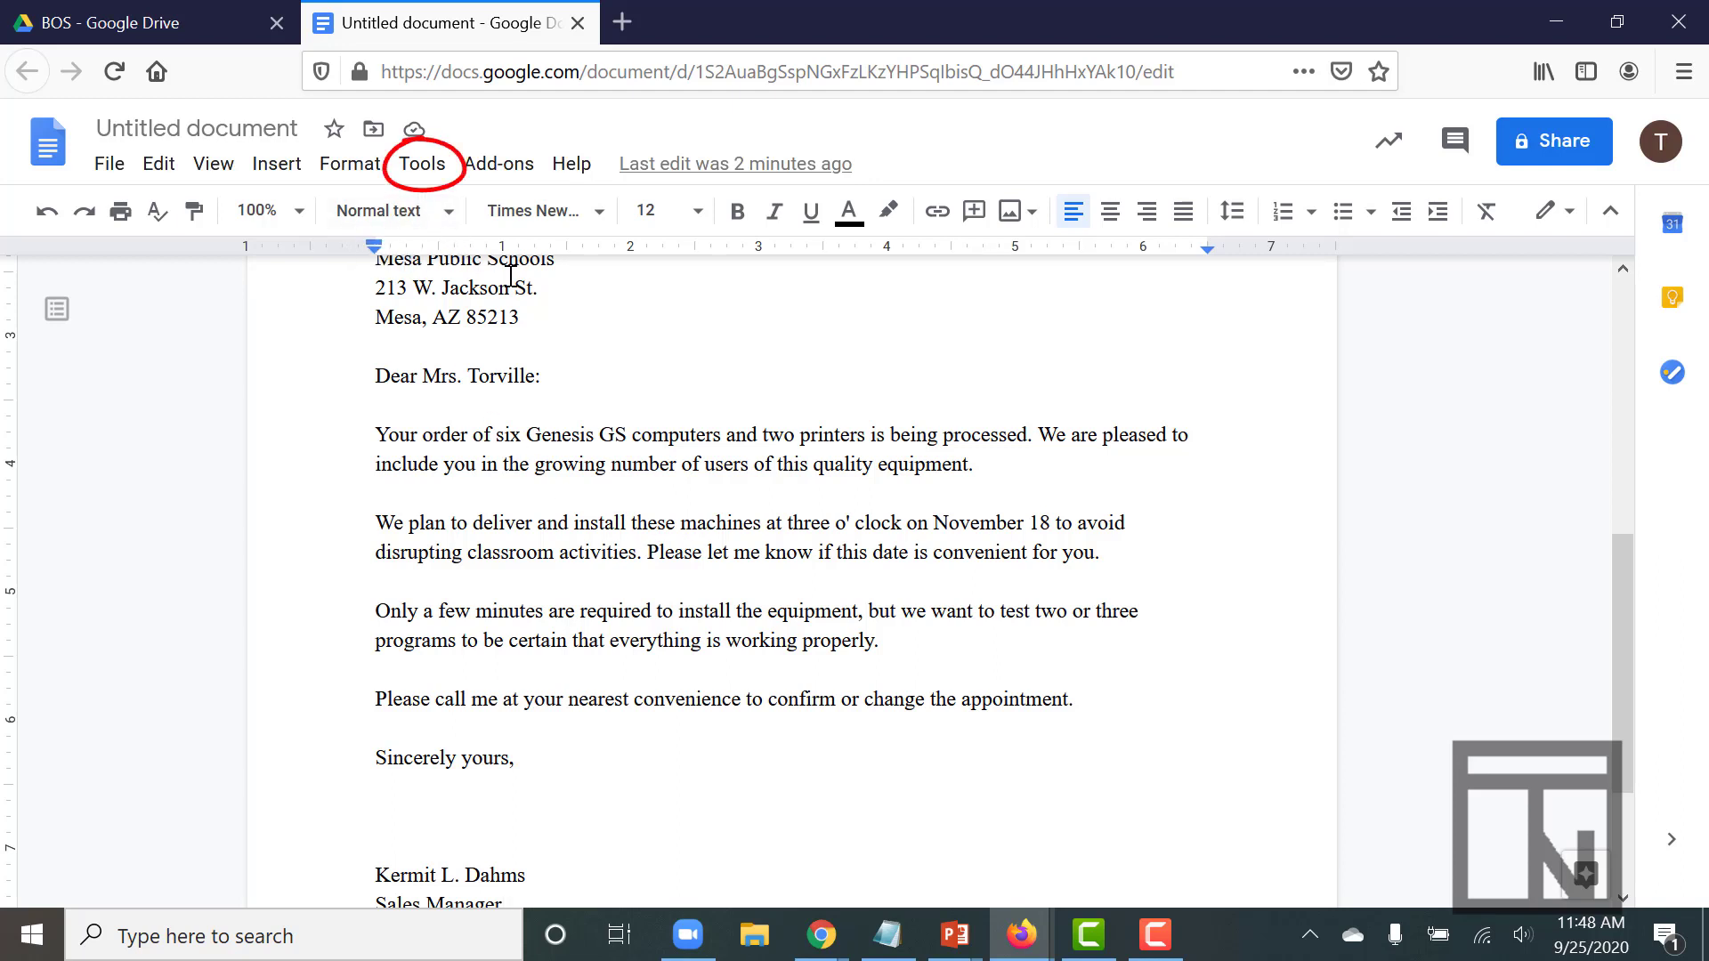
Start a translated copy via Tools > Translate document, titled 'Block Style Letter Spanish'
click(420, 173)
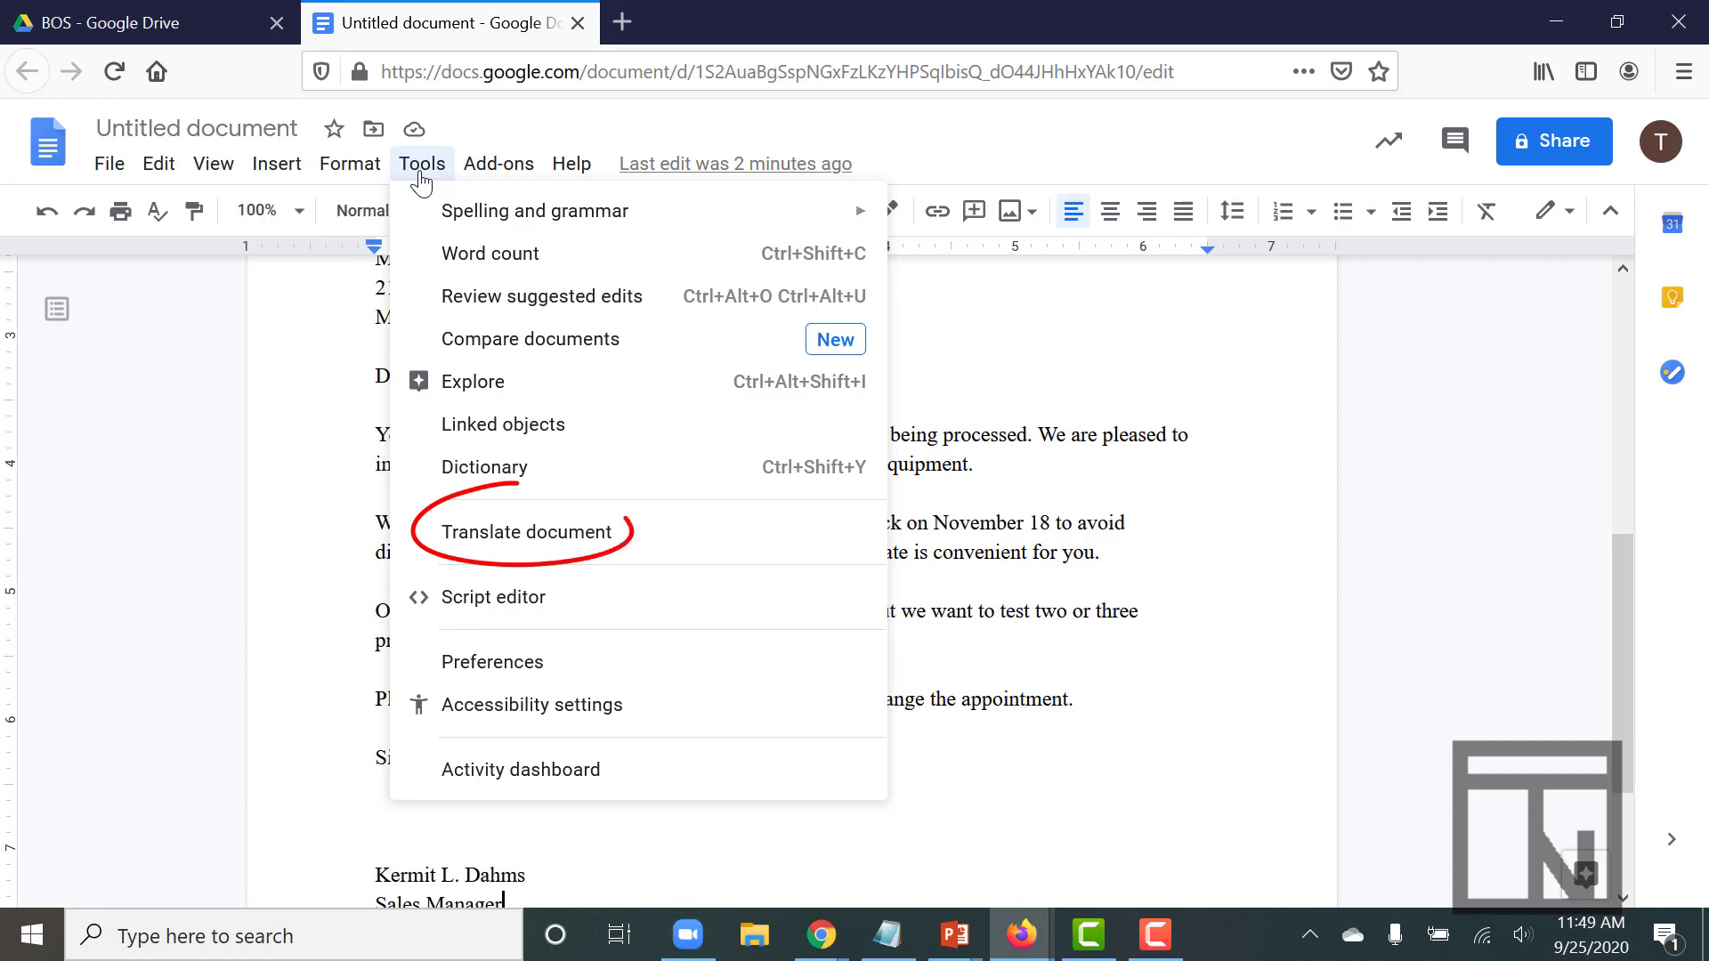
click(501, 532)
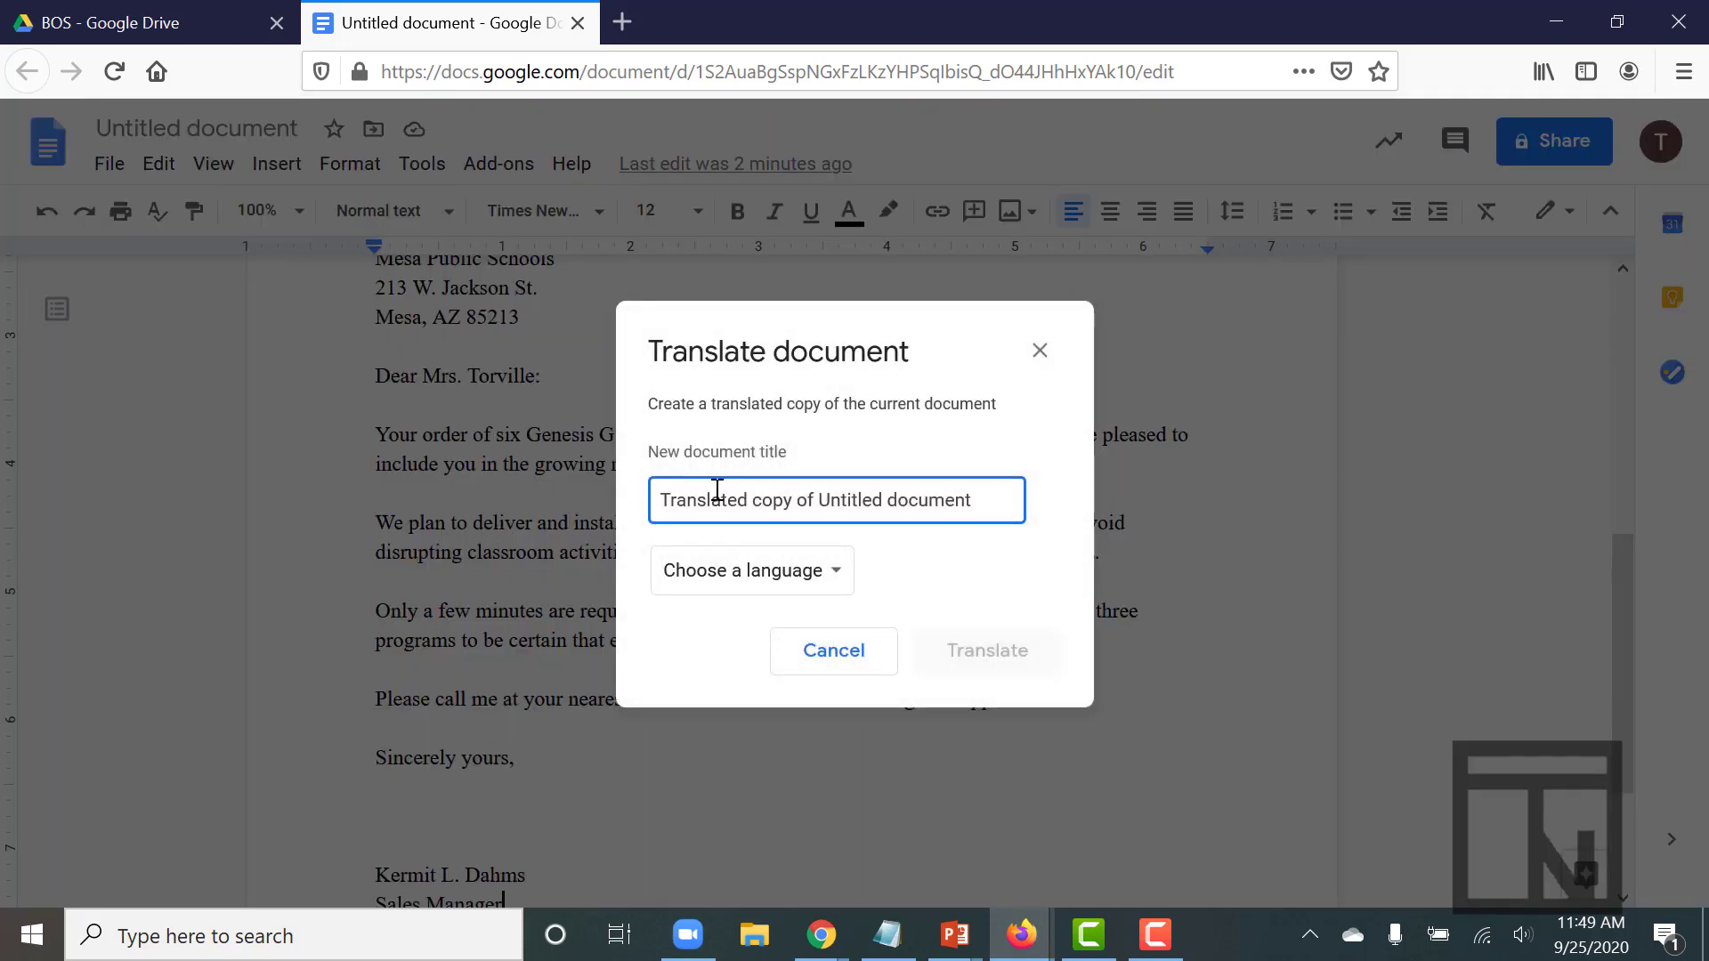
triple_click(720, 491)
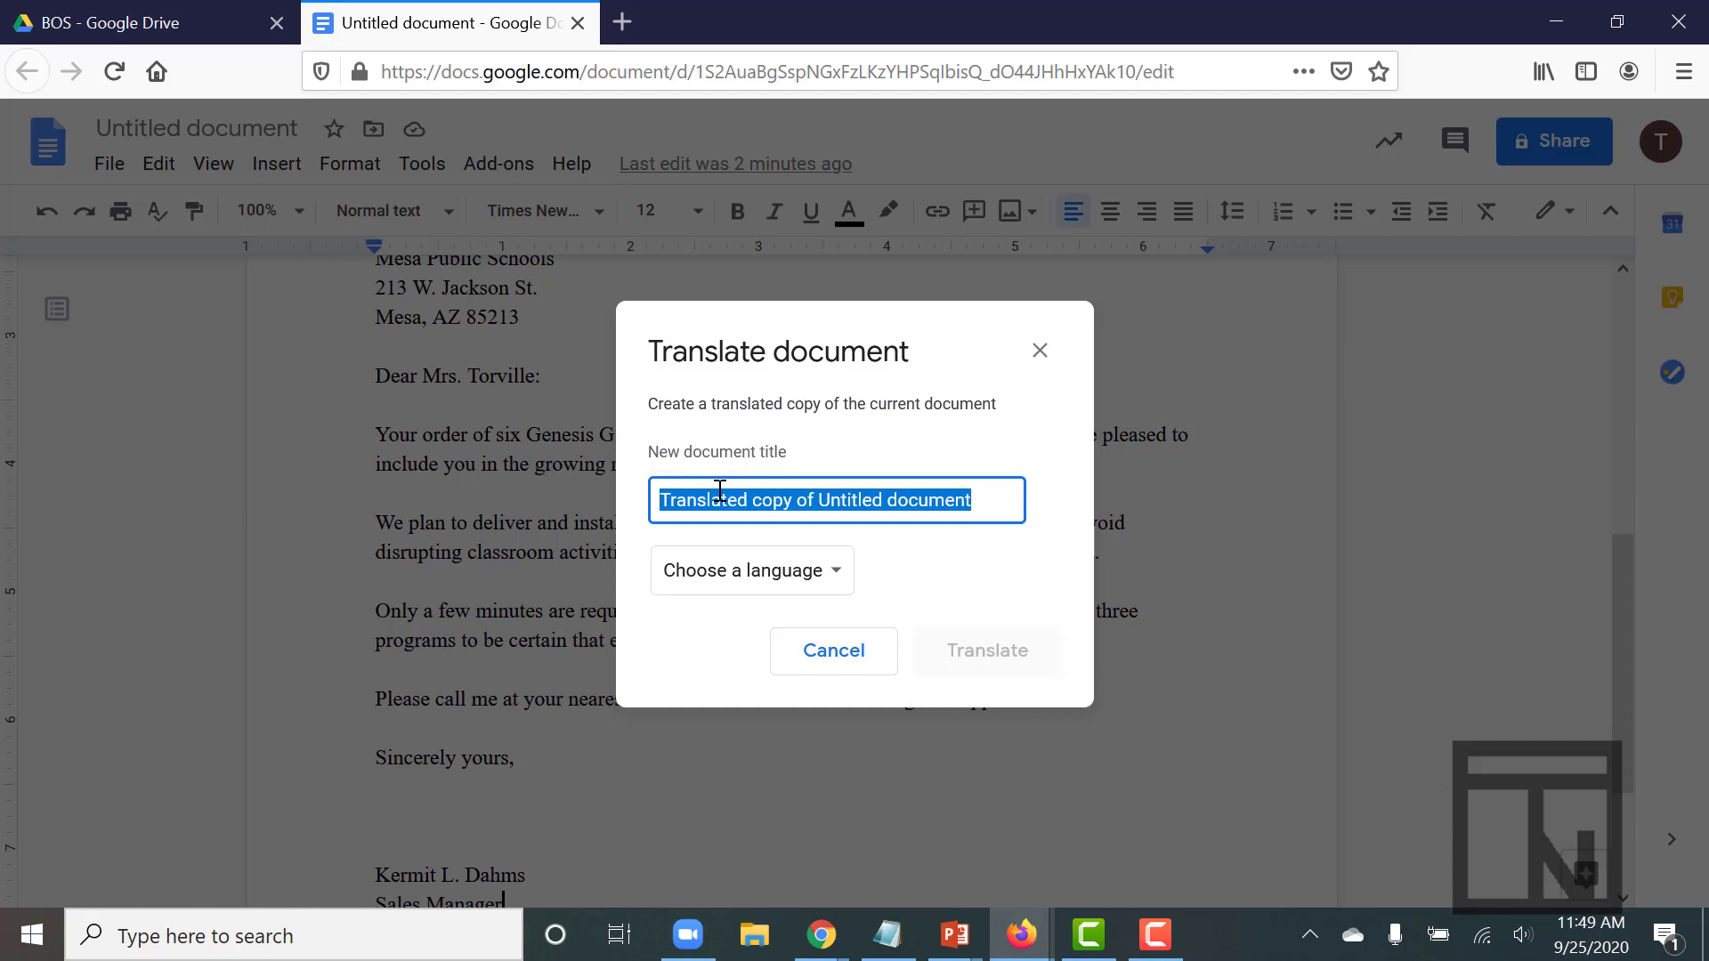
text(Block Sty)
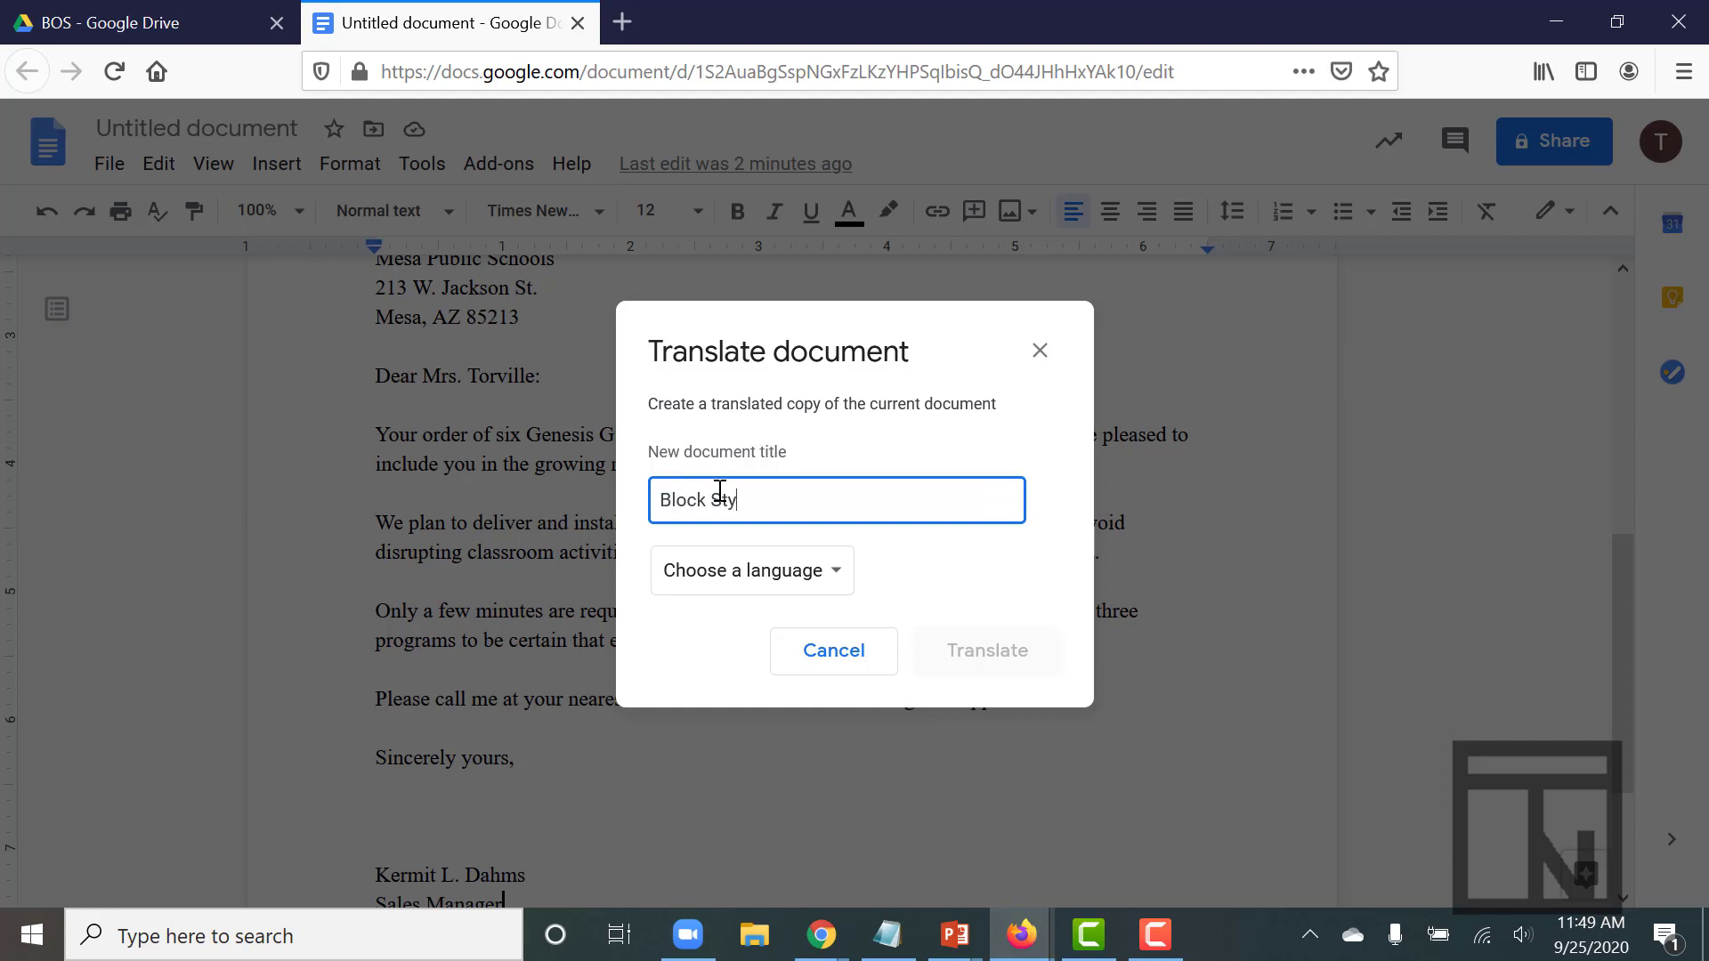
text(le Letter Spanish)
Open the target language list and scroll down toward Spanish
click(727, 572)
scroll(735, 739, down, 10)
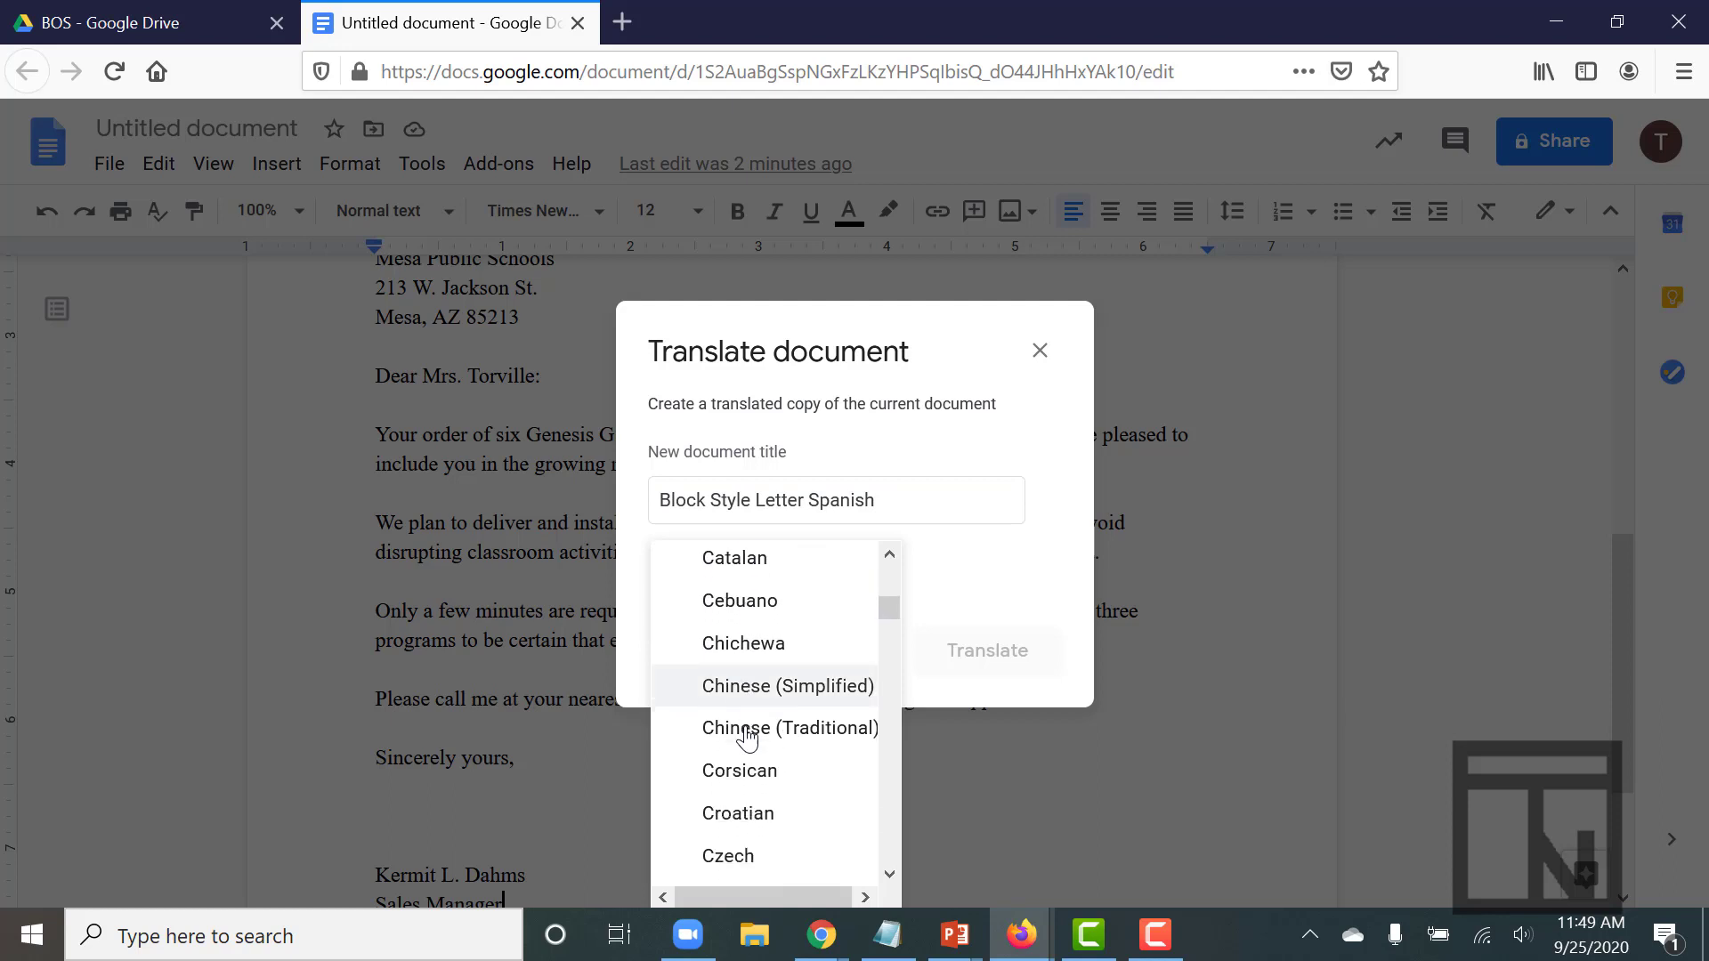
scroll(746, 739, down, 1)
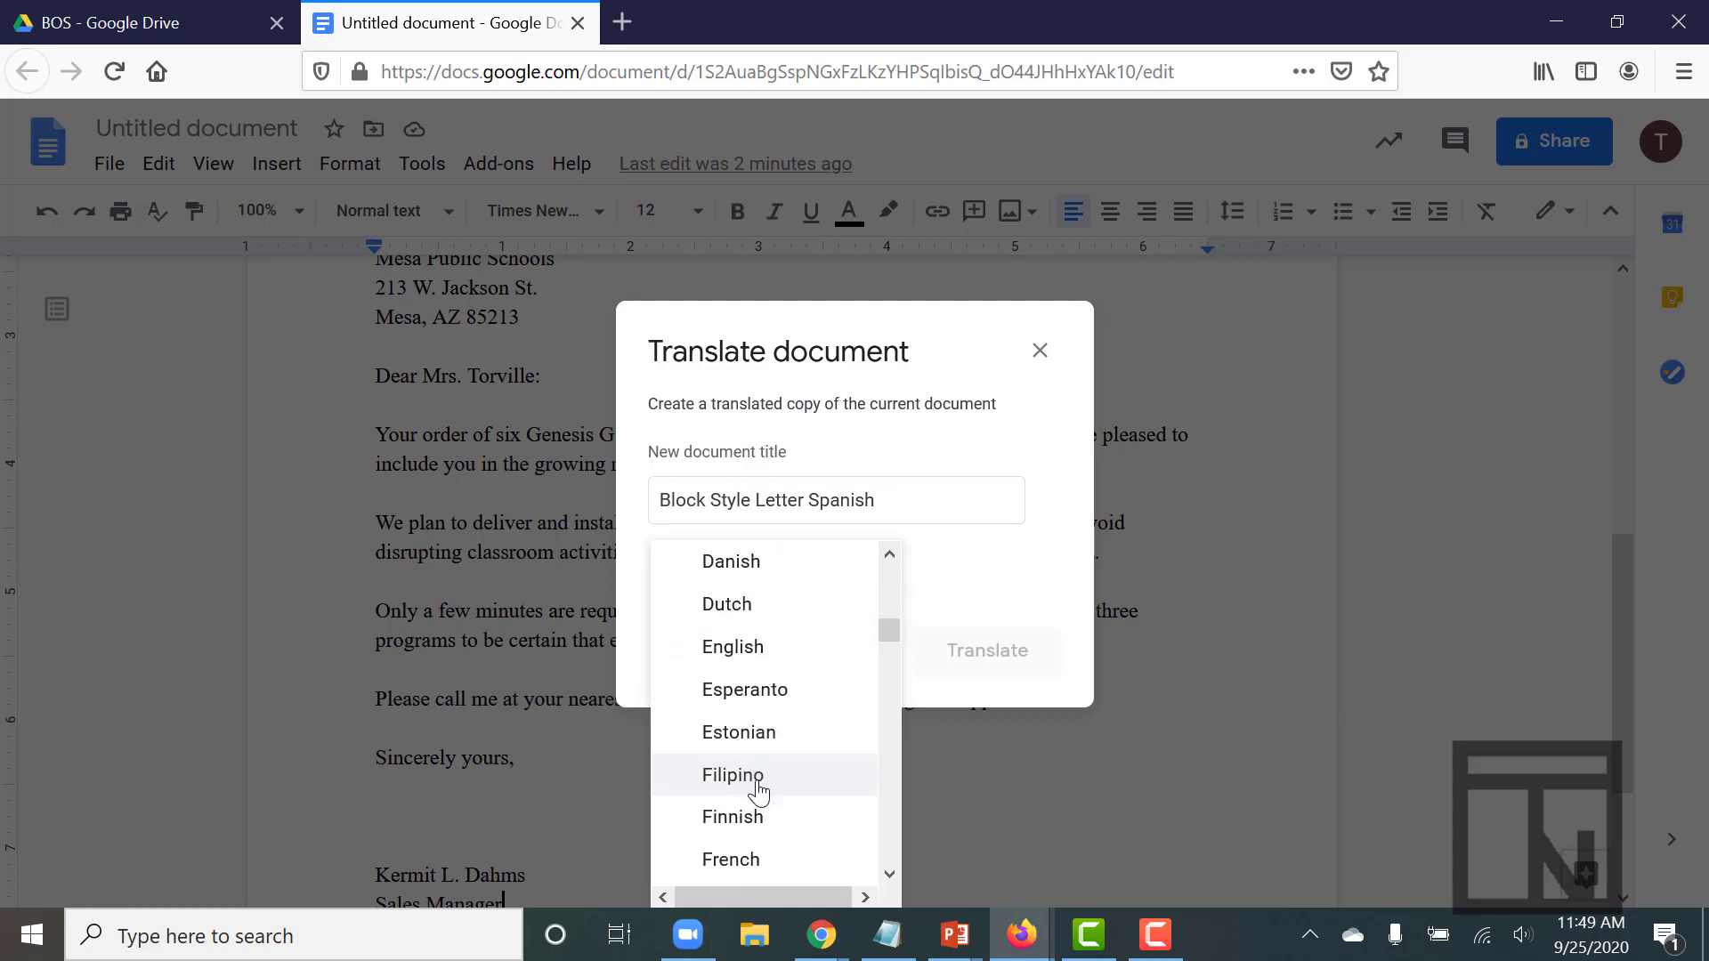
scroll(759, 792, down, 10)
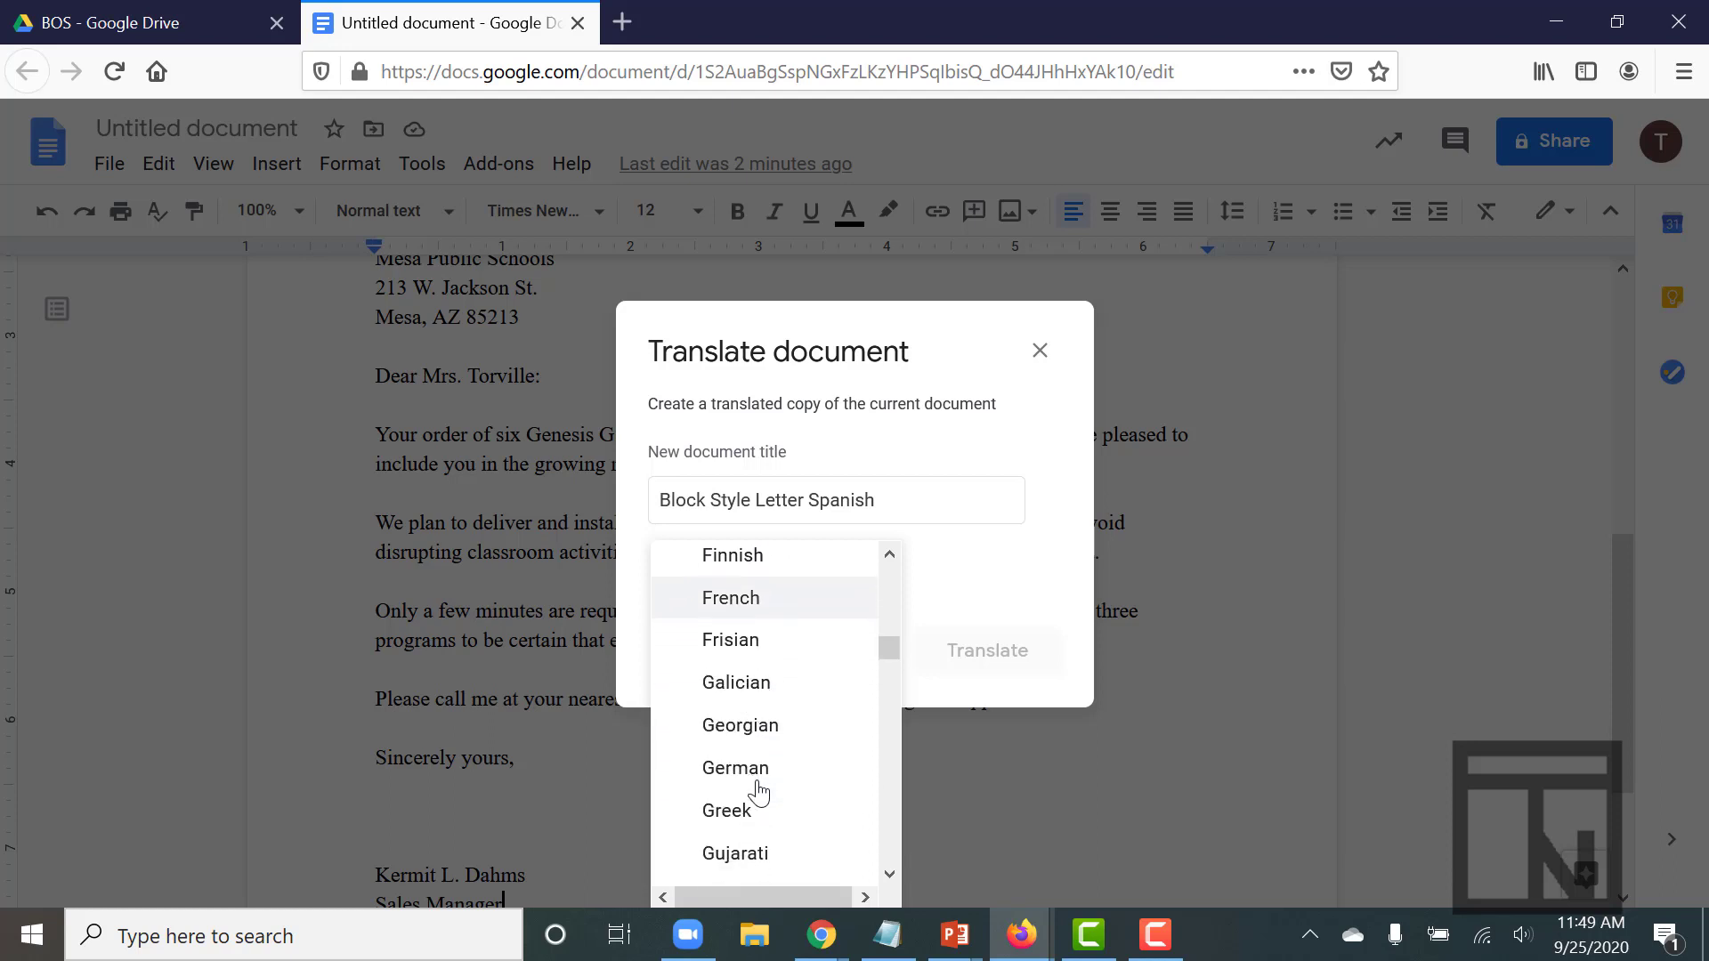
scroll(759, 792, down, 15)
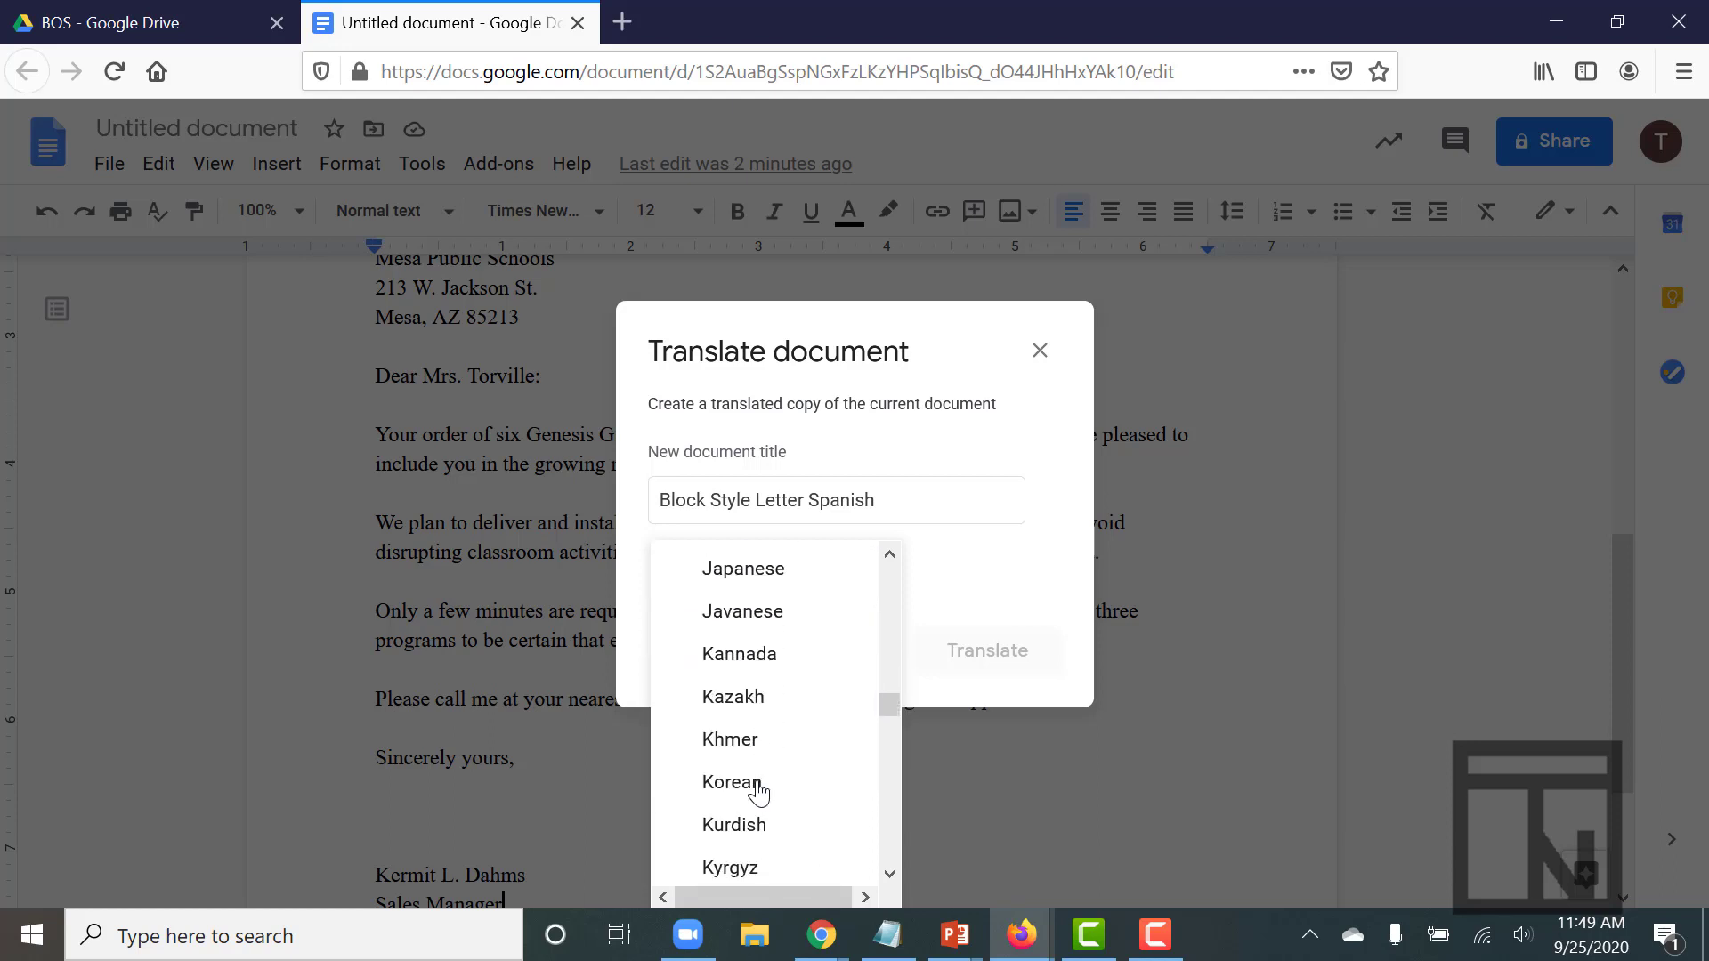
scroll(758, 792, down, 10)
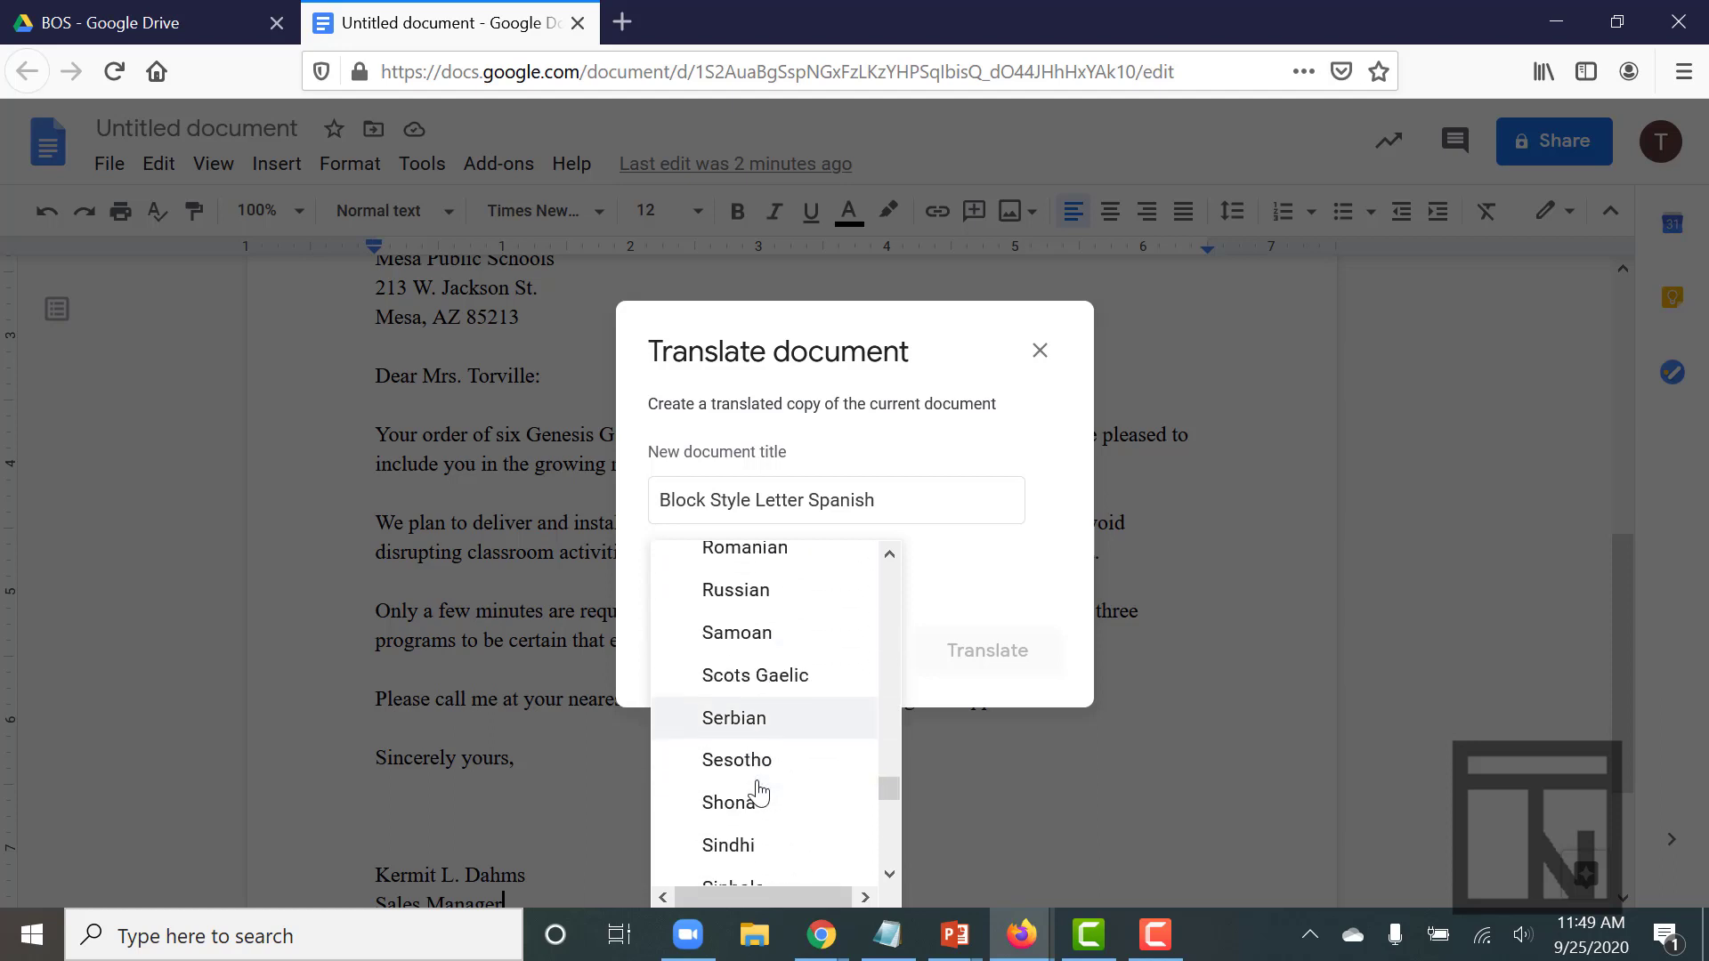
scroll(758, 793, down, 6)
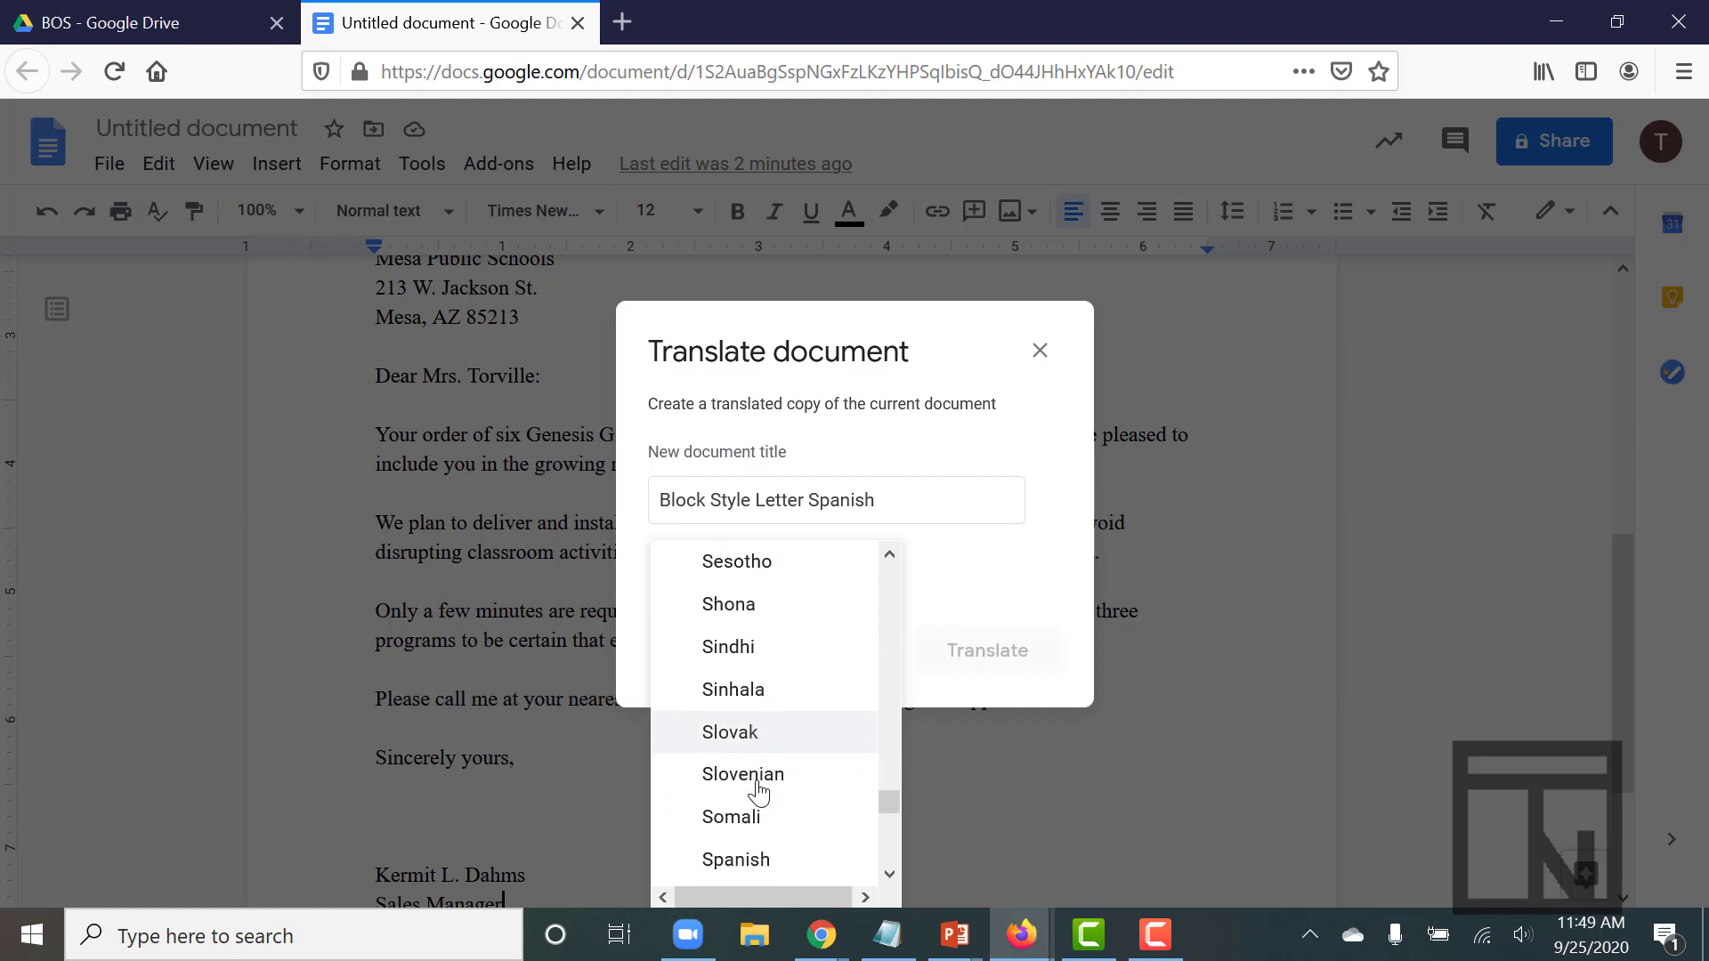
Choose Spanish as the target language and review the translated 'Block Style Letter Spanish' copy
click(759, 775)
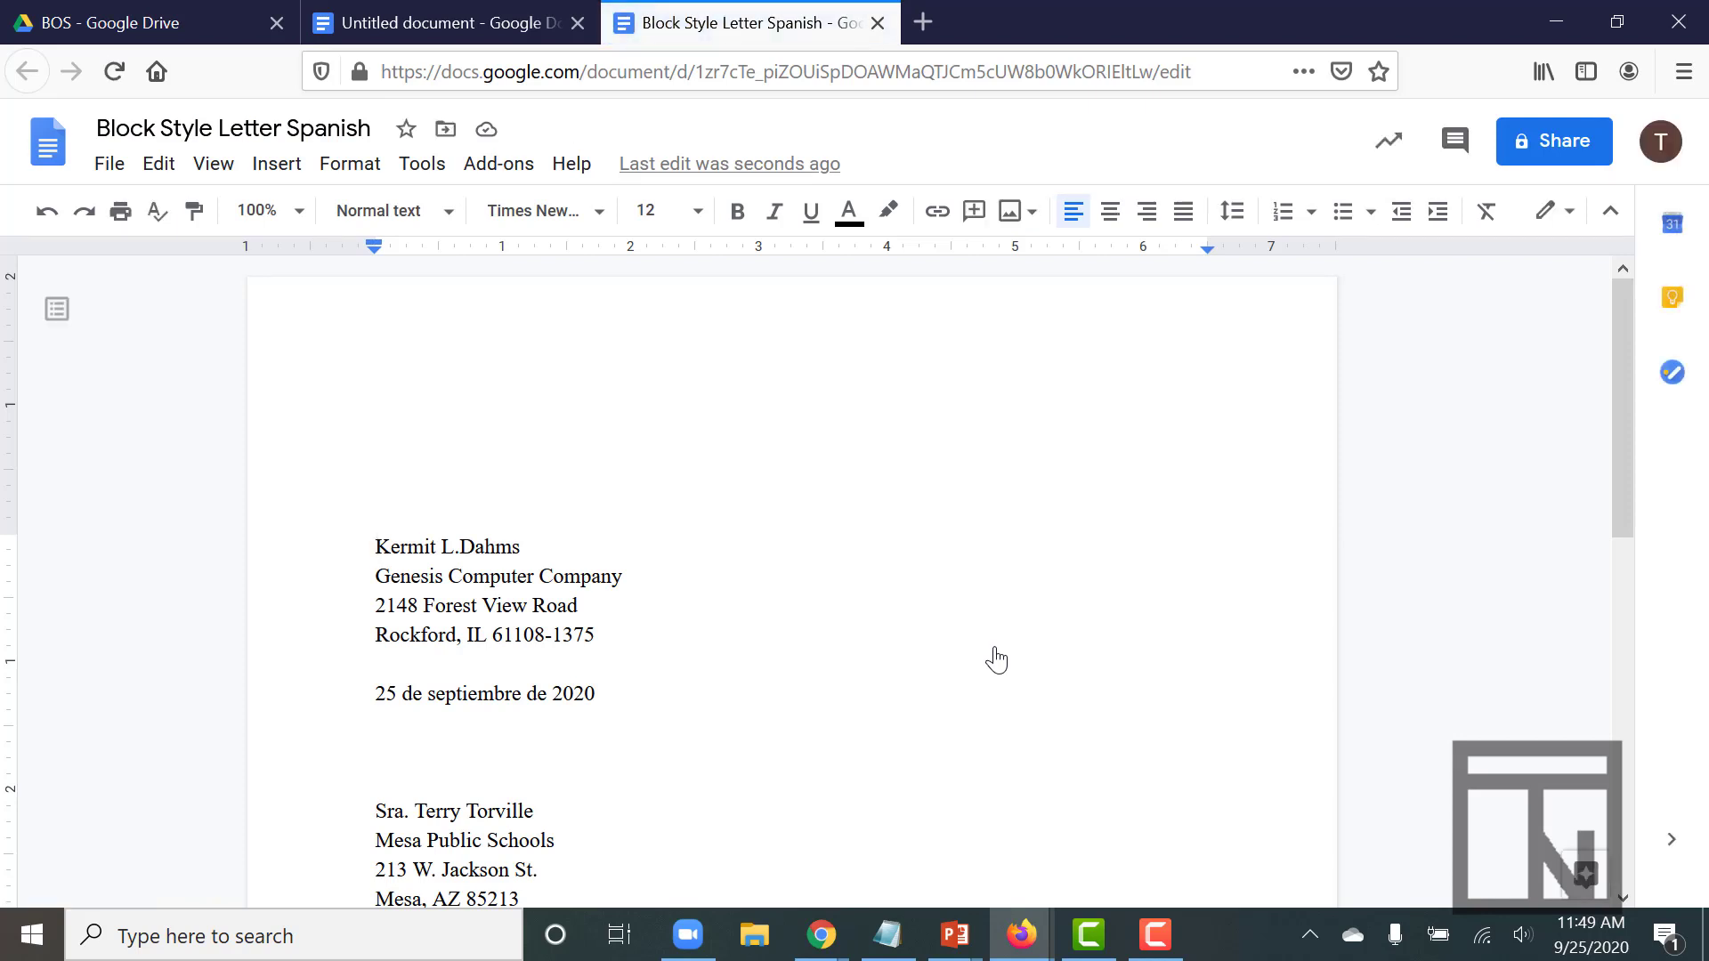
scroll(997, 660, down, 7)
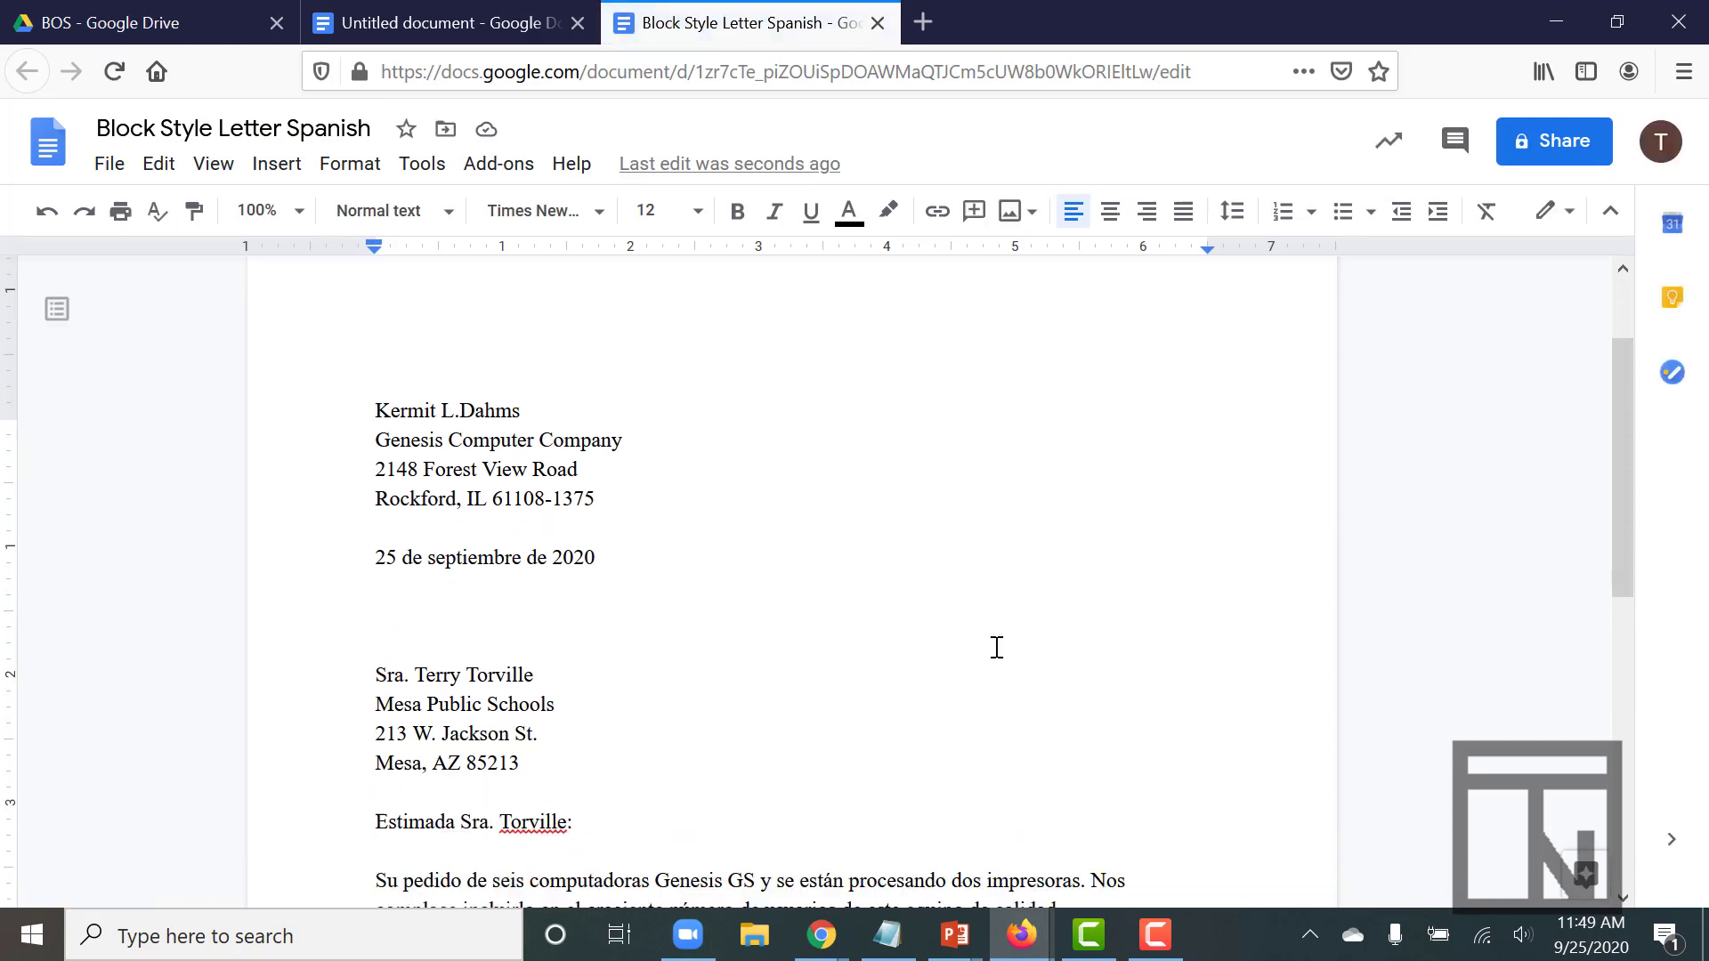
scroll(997, 647, up, 1)
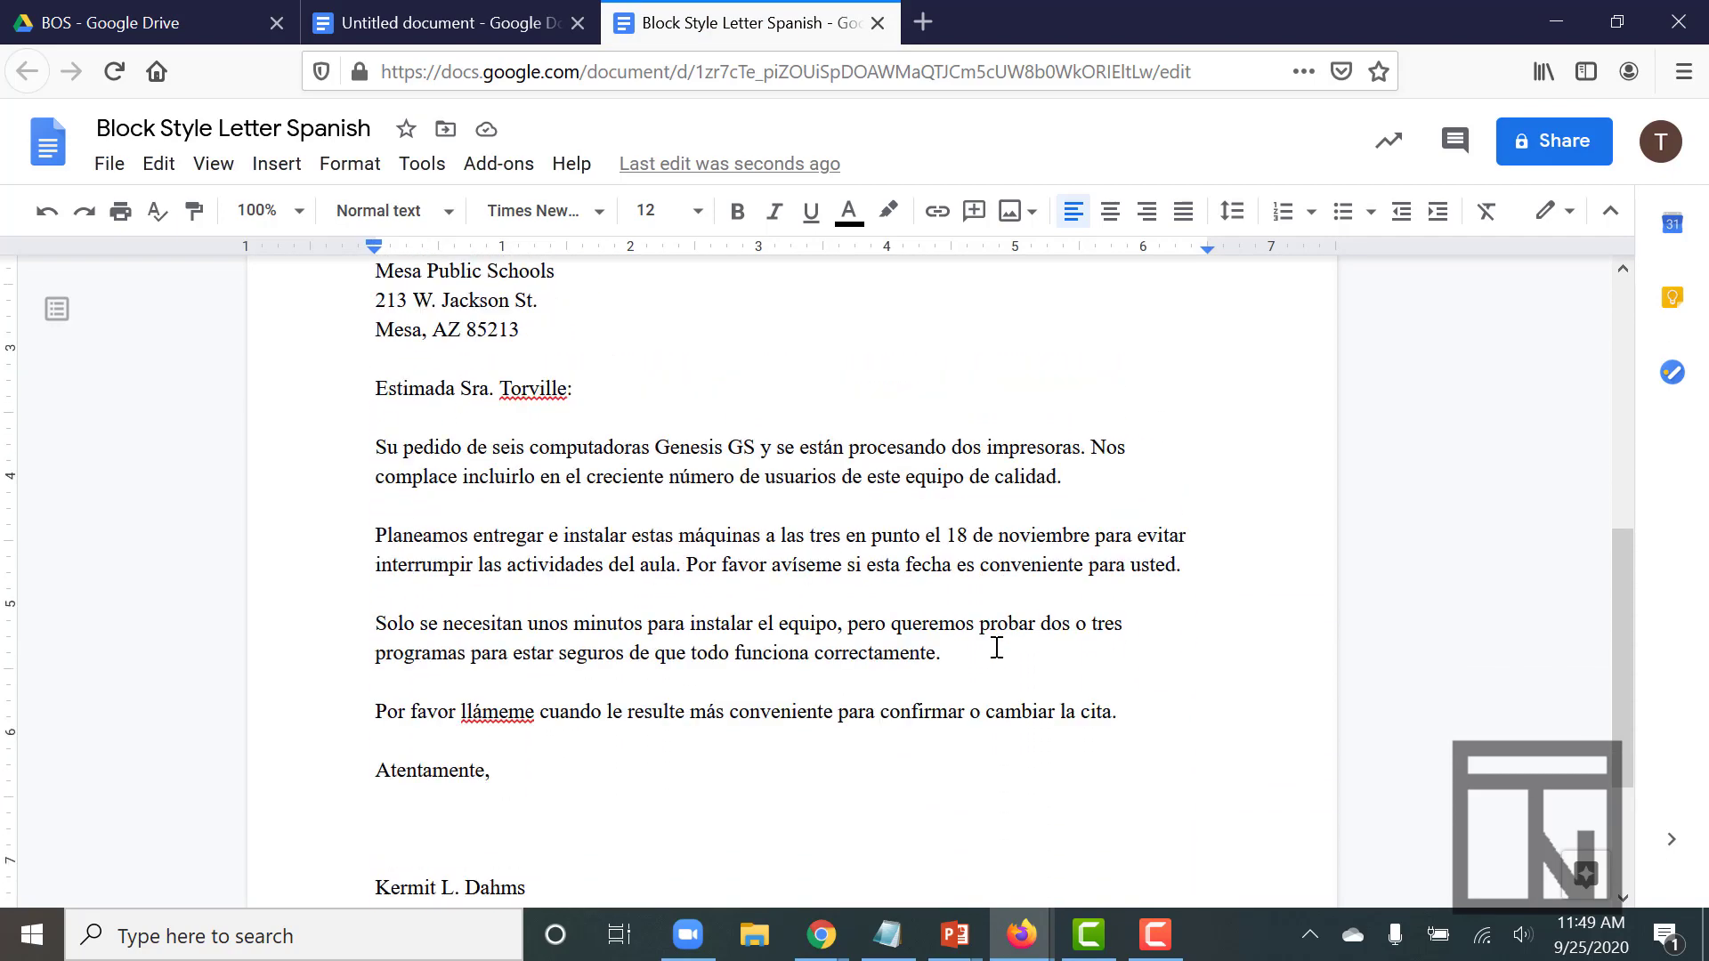